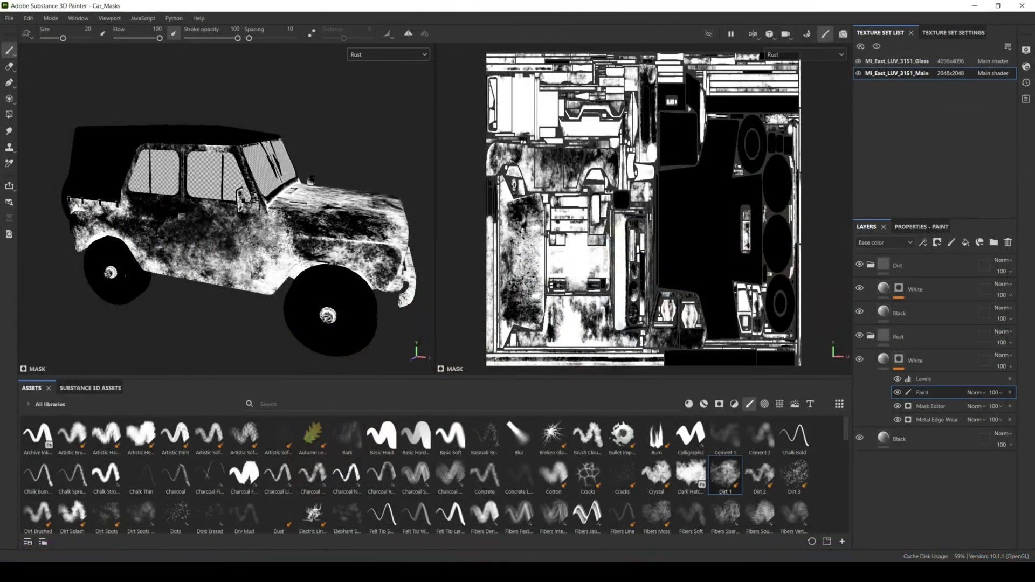
Inspect the Rust mask on both sides of the car in the 3D view
{"action": "left_click_drag", "start_coordinate": [281, 220], "coordinate": [184, 230], "text": "alt"}
{"action": "middle_click_drag", "start_coordinate": [324, 242], "coordinate": [208, 223], "text": "alt"}
{"action": "left_click_drag", "start_coordinate": [302, 233], "coordinate": [224, 237], "text": "alt"}
{"action": "middle_click_drag", "start_coordinate": [339, 260], "coordinate": [218, 254], "text": "alt"}
{"action": "left_click_drag", "start_coordinate": [286, 242], "coordinate": [229, 248], "text": "alt"}
{"action": "middle_click_drag", "start_coordinate": [273, 251], "coordinate": [188, 235], "text": "alt"}
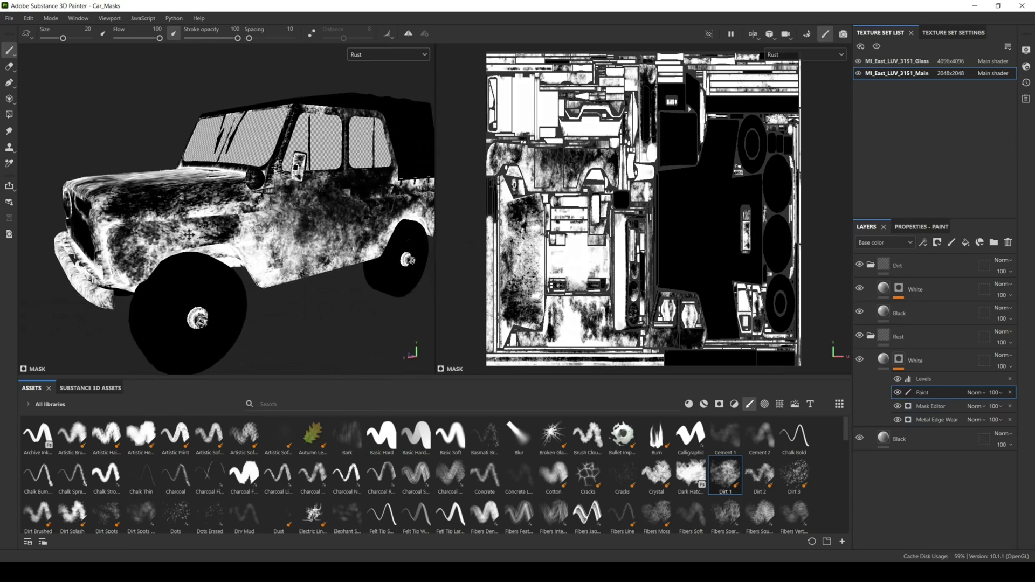
Display the Dirt channel and inspect its mask along both sides of the car, including the front wheel area
{"action": "left_click", "coordinate": [375, 55]}
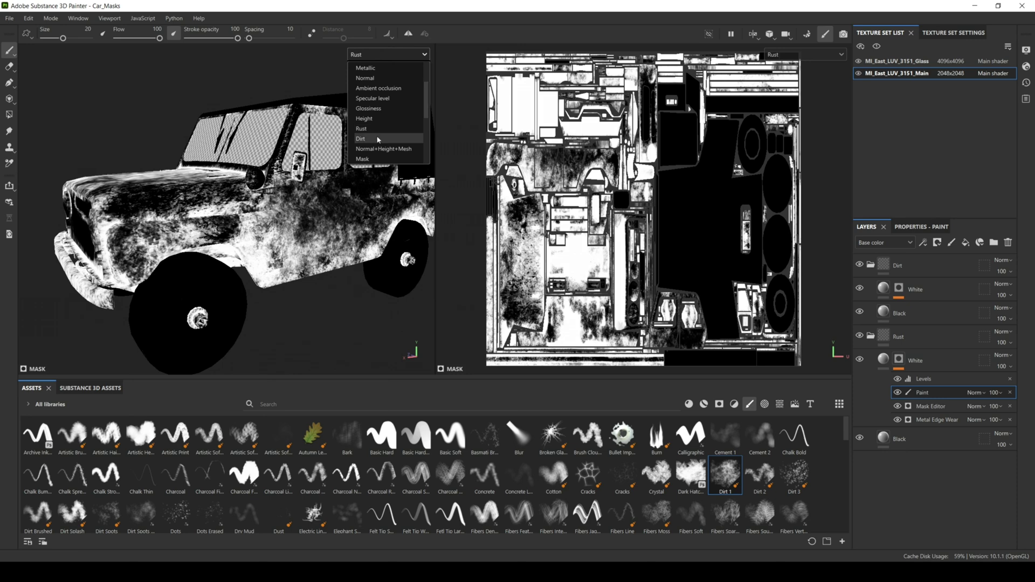
{"action": "left_click", "coordinate": [361, 138]}
{"action": "left_click_drag", "start_coordinate": [326, 274], "coordinate": [264, 272], "text": "alt"}
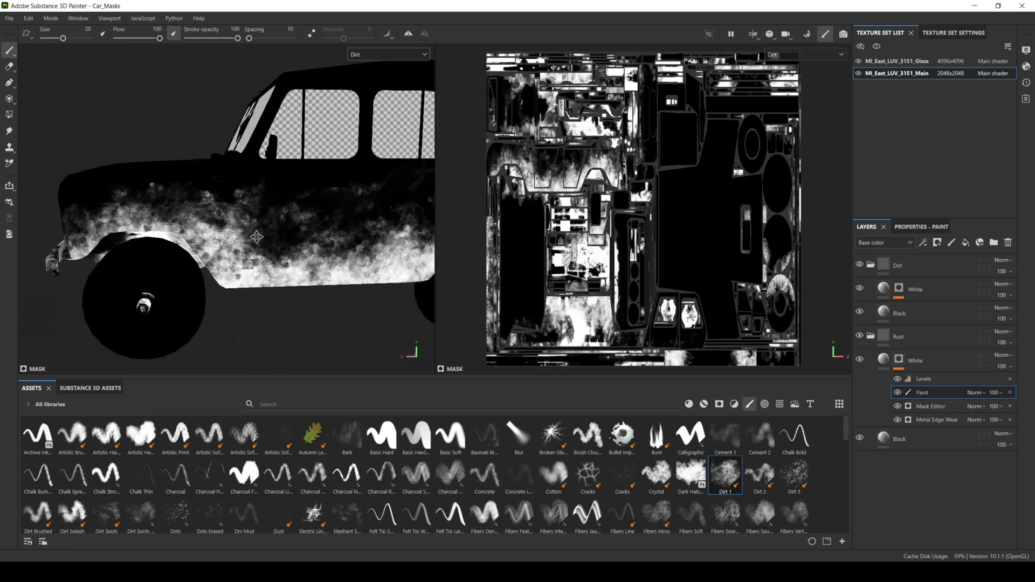
{"action": "middle_click_drag", "start_coordinate": [405, 272], "coordinate": [301, 245], "text": "alt"}
{"action": "scroll", "coordinate": [300, 245], "scroll_direction": "up", "scroll_amount": 3}
{"action": "left_click_drag", "start_coordinate": [299, 245], "coordinate": [302, 240], "text": "alt"}
{"action": "scroll", "coordinate": [298, 256], "scroll_direction": "down", "scroll_amount": 4}
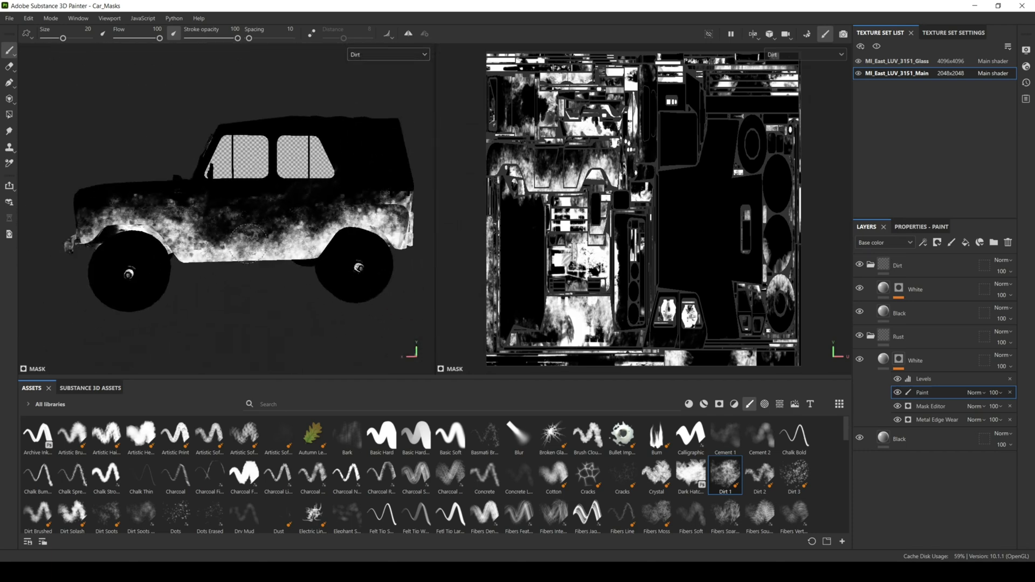
{"action": "left_click_drag", "start_coordinate": [232, 237], "coordinate": [298, 229], "text": "alt"}
{"action": "middle_click_drag", "start_coordinate": [199, 237], "coordinate": [351, 223], "text": "alt"}
{"action": "left_click_drag", "start_coordinate": [350, 222], "coordinate": [262, 195], "text": "alt"}
{"action": "scroll", "coordinate": [259, 194], "scroll_direction": "up", "scroll_amount": 3}
{"action": "scroll", "coordinate": [265, 191], "scroll_direction": "up", "scroll_amount": 5}
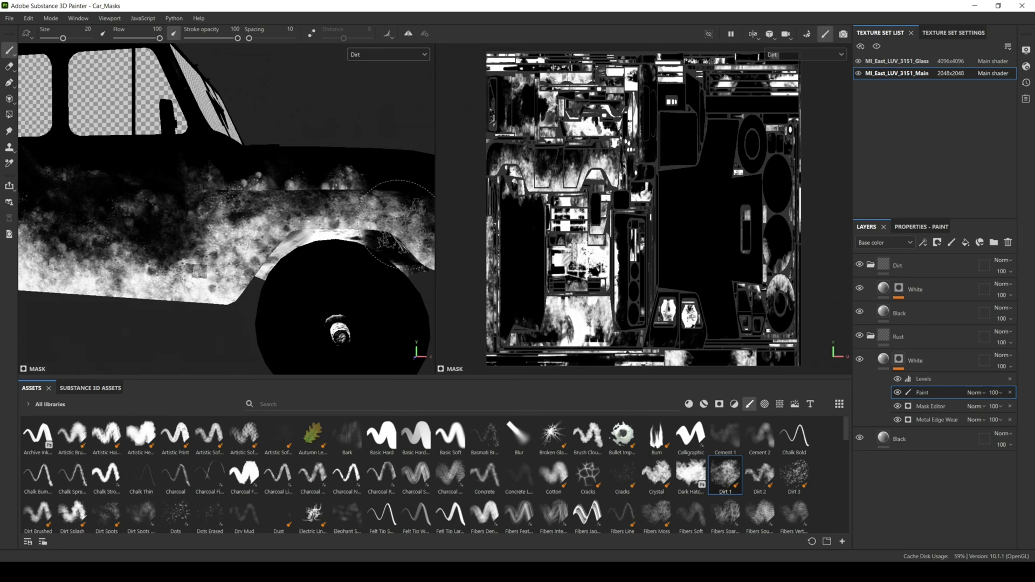
Add the User2 channel to the main texture set and name it Your Custom Mask
{"action": "left_click", "coordinate": [954, 33]}
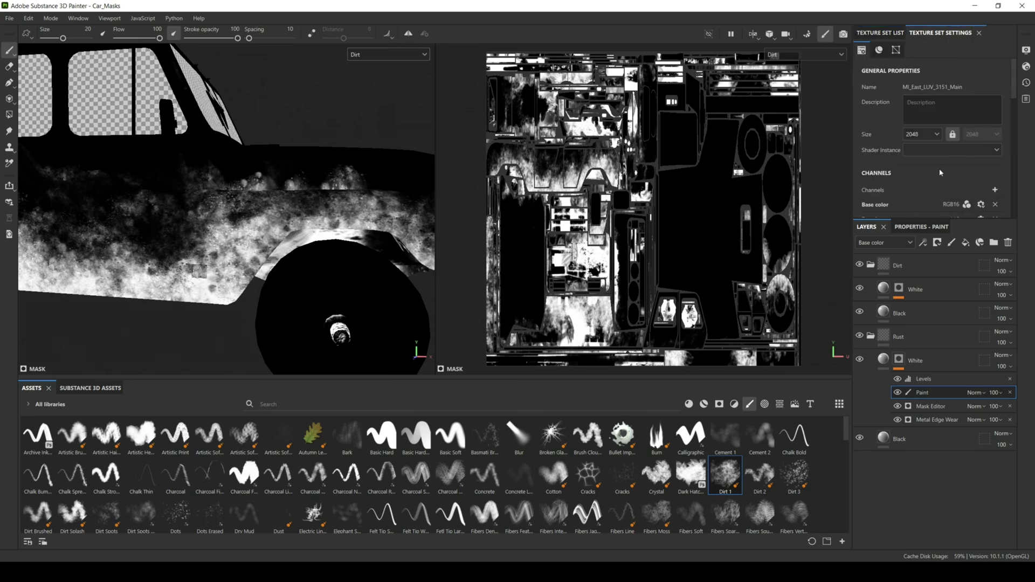
{"action": "scroll", "coordinate": [933, 177], "scroll_direction": "down", "scroll_amount": 5}
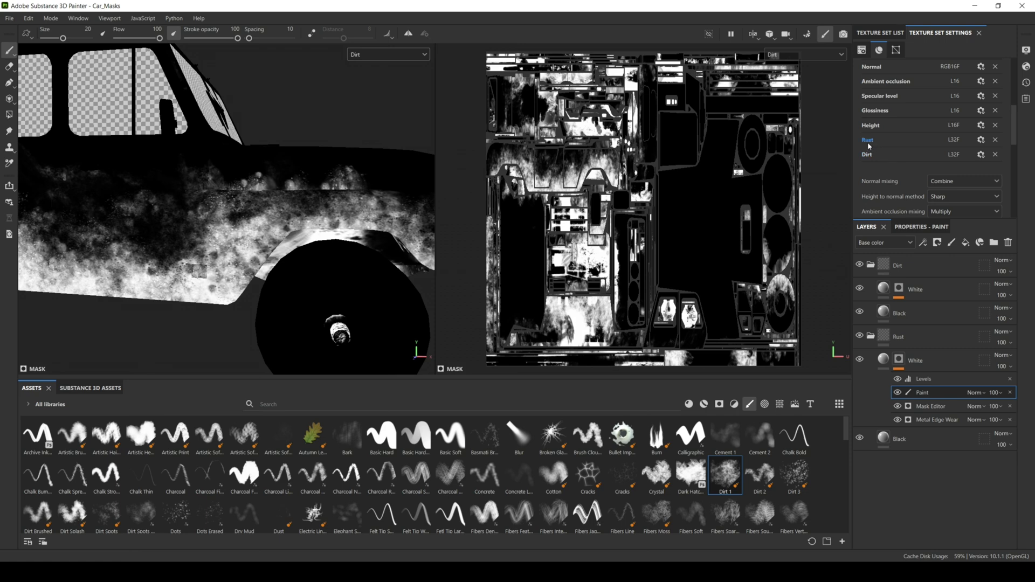
{"action": "scroll", "coordinate": [868, 145], "scroll_direction": "up", "scroll_amount": 3}
{"action": "left_click", "coordinate": [995, 130]}
{"action": "mouse_move", "coordinate": [985, 345]}
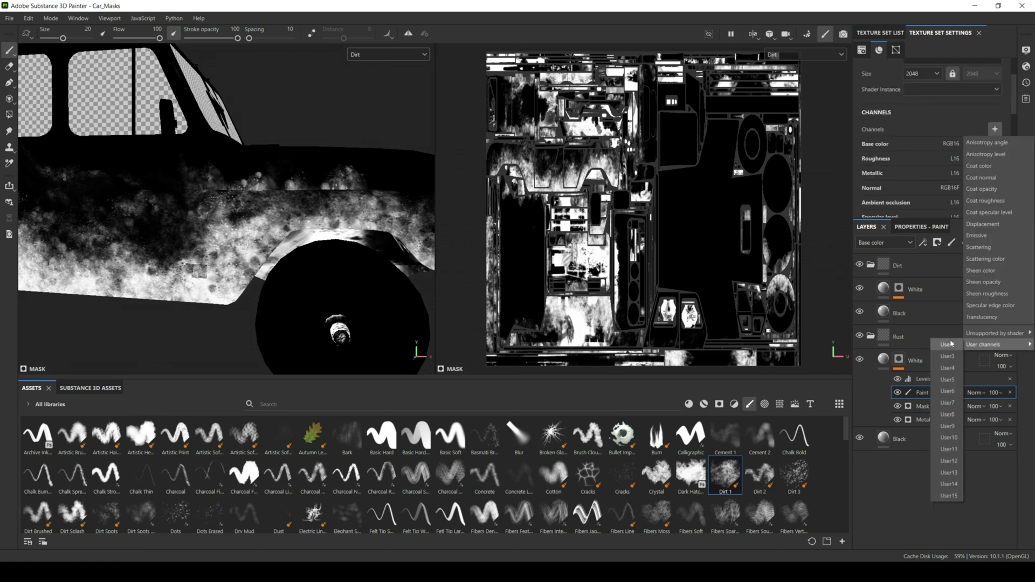
{"action": "left_click", "coordinate": [948, 345]}
{"action": "scroll", "coordinate": [877, 178], "scroll_direction": "down", "scroll_amount": 4}
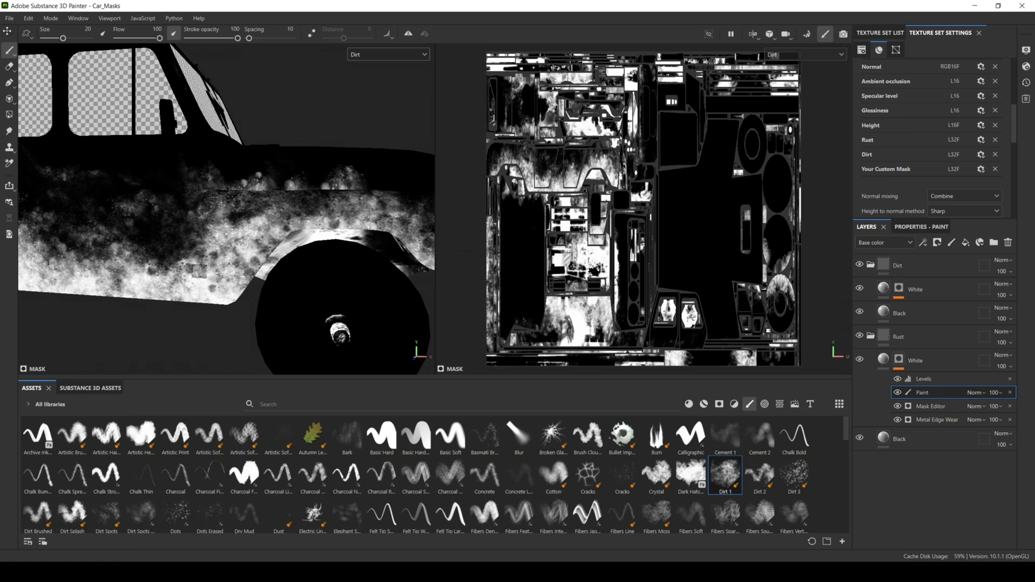
Open the texture export's output templates and add an R+G+B+A output map to the Surface Material preset
{"action": "left_click", "coordinate": [10, 23]}
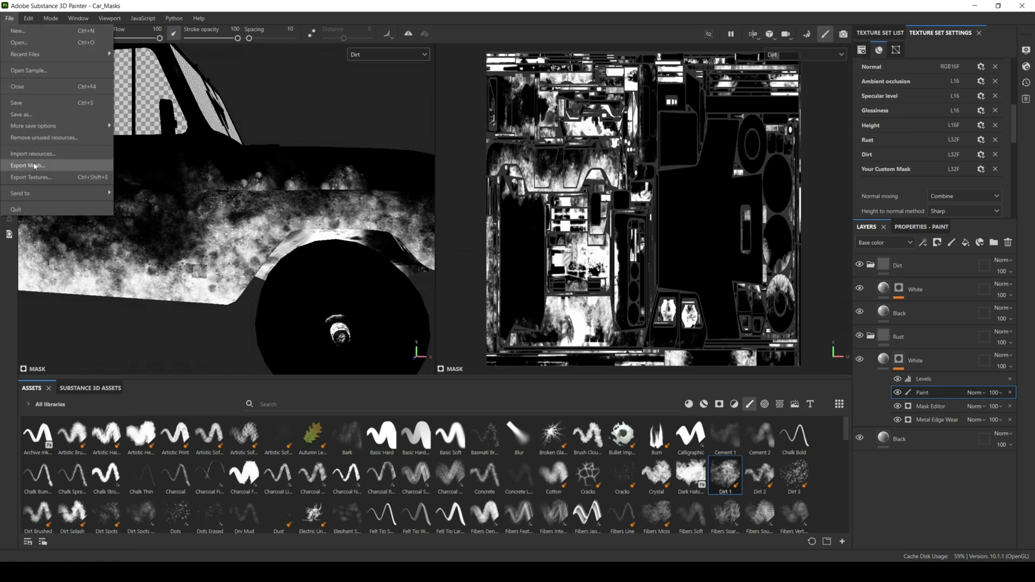
{"action": "left_click", "coordinate": [43, 177]}
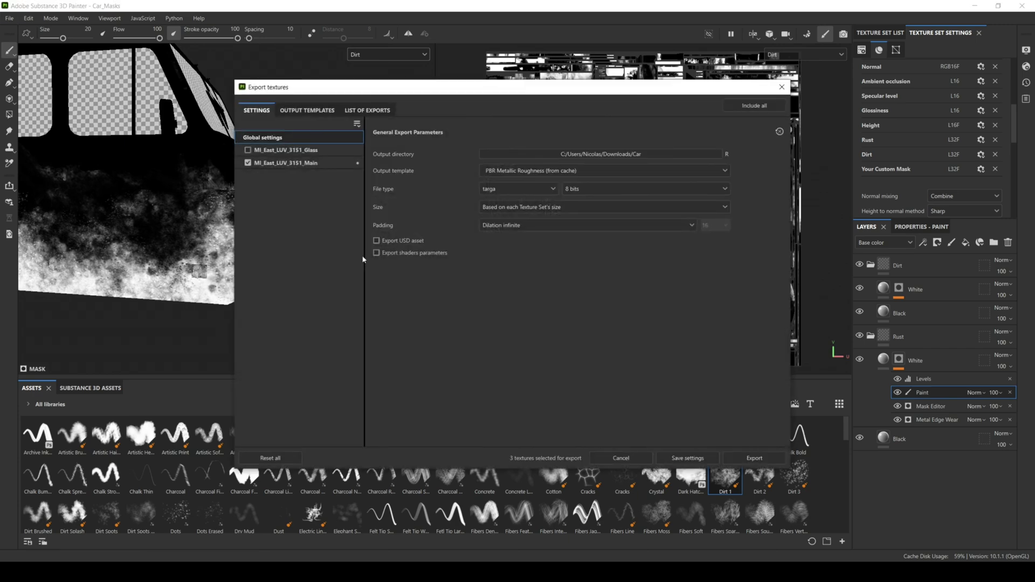
{"action": "left_click", "coordinate": [307, 110]}
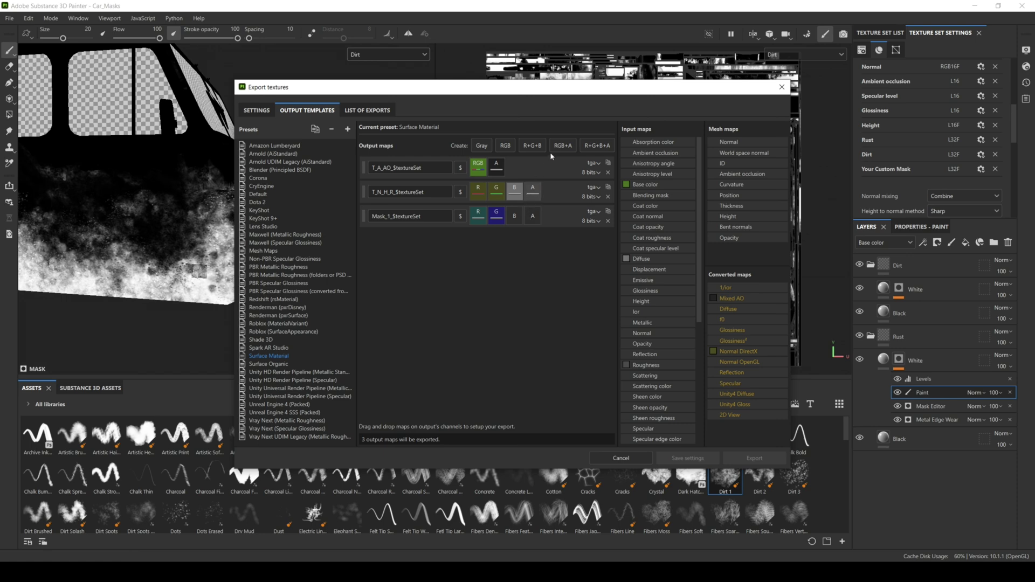
{"action": "left_click", "coordinate": [598, 147]}
{"action": "scroll", "coordinate": [663, 387], "scroll_direction": "down", "scroll_amount": 6}
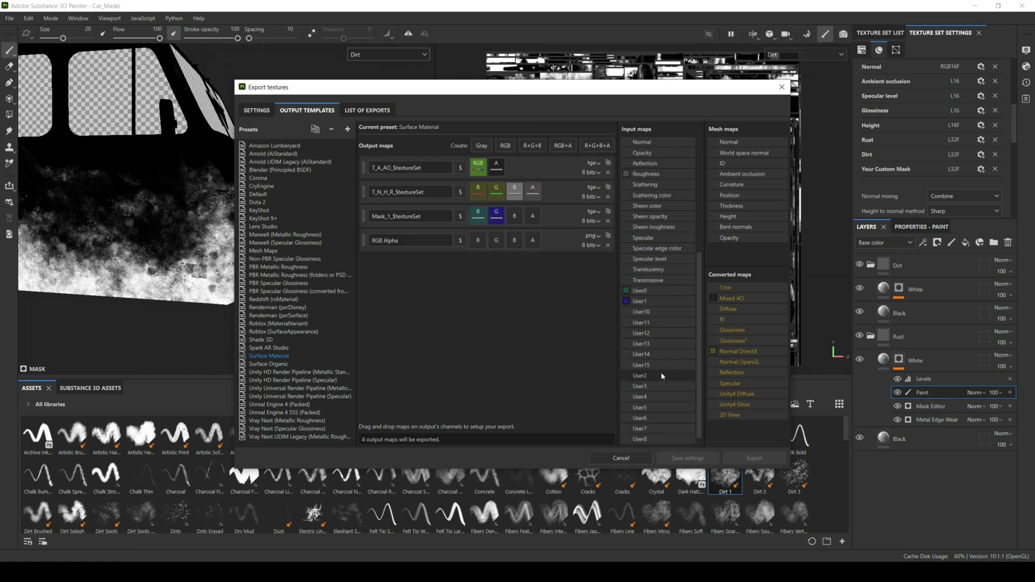
Map User3, User4, User5 and User6 to the R, G, B and A channels of the new output map
{"action": "left_click_drag", "start_coordinate": [476, 244], "coordinate": [478, 243]}
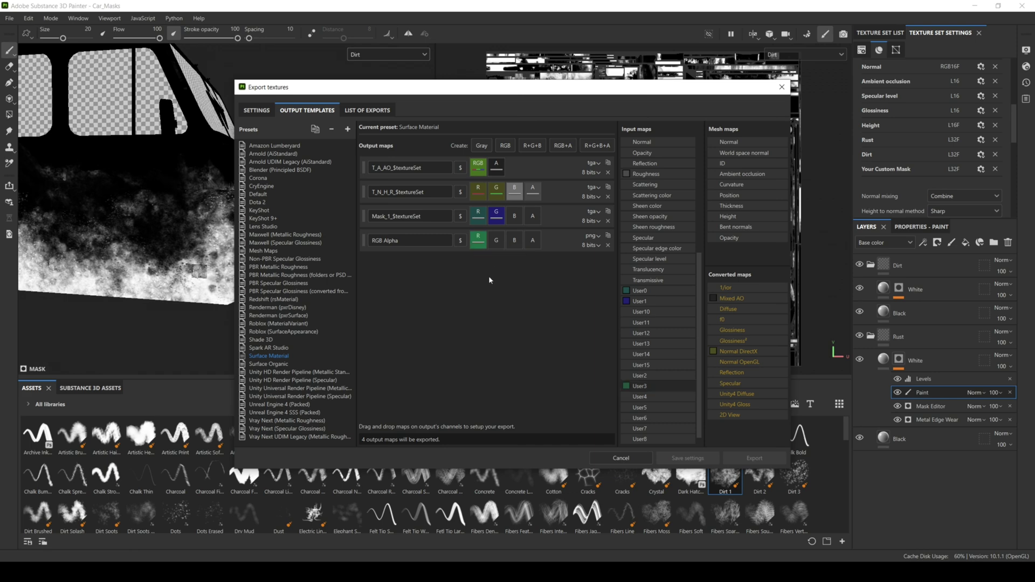
{"action": "left_click_drag", "start_coordinate": [640, 397], "coordinate": [498, 242]}
{"action": "left_click", "coordinate": [512, 259]}
{"action": "left_click_drag", "start_coordinate": [640, 407], "coordinate": [517, 241]}
{"action": "left_click", "coordinate": [530, 259]}
{"action": "left_click_drag", "start_coordinate": [640, 419], "coordinate": [532, 240]}
{"action": "left_click", "coordinate": [543, 259]}
Rename the new output map Mask_$textureSet and choose its file format
{"action": "left_click", "coordinate": [411, 241]}
{"action": "key", "text": "ctrl+a"}
{"action": "type", "text": "Mask"}
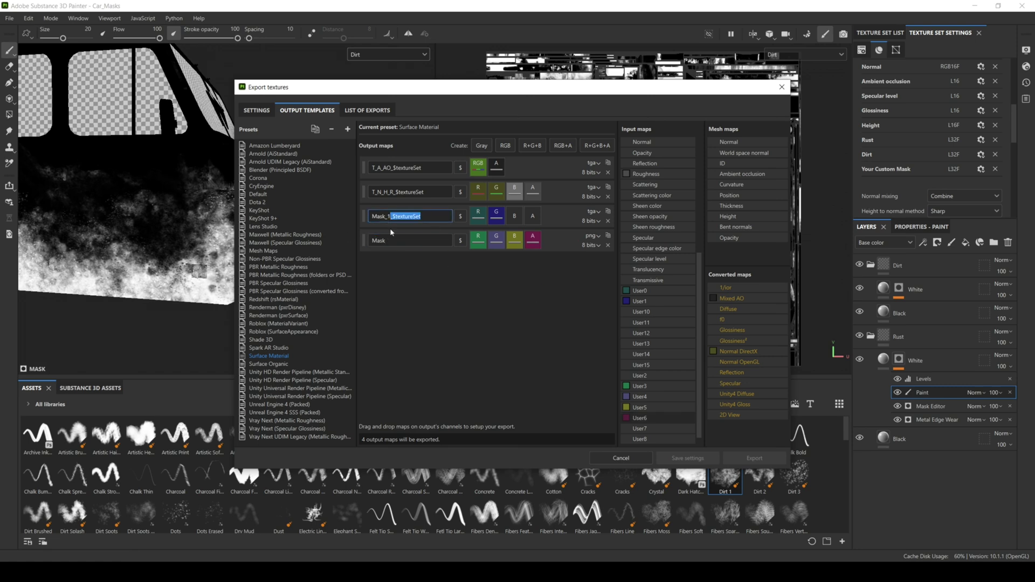
{"action": "left_click", "coordinate": [390, 240]}
{"action": "type", "text": "_$textureSet"}
{"action": "left_click", "coordinate": [591, 236]}
{"action": "left_click", "coordinate": [604, 330]}
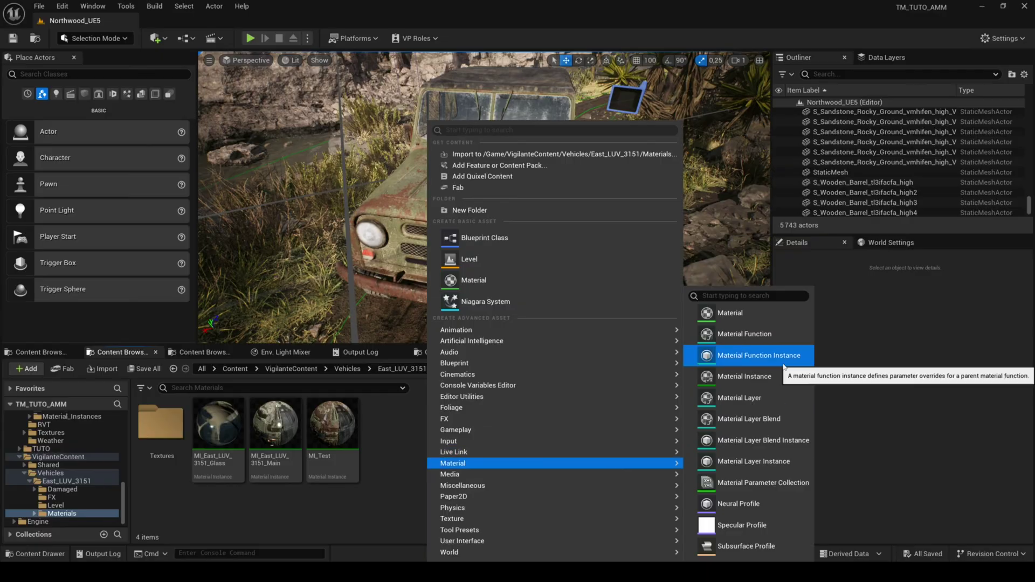
In Unreal Editor, create a material instance named MI_Car_Tuto in the vehicle's Materials folder and open it
{"action": "left_click", "coordinate": [707, 449]}
{"action": "type", "text": "MI_Car_Tuto"}
{"action": "key", "text": "Return"}
{"action": "double_click", "coordinate": [218, 426]}
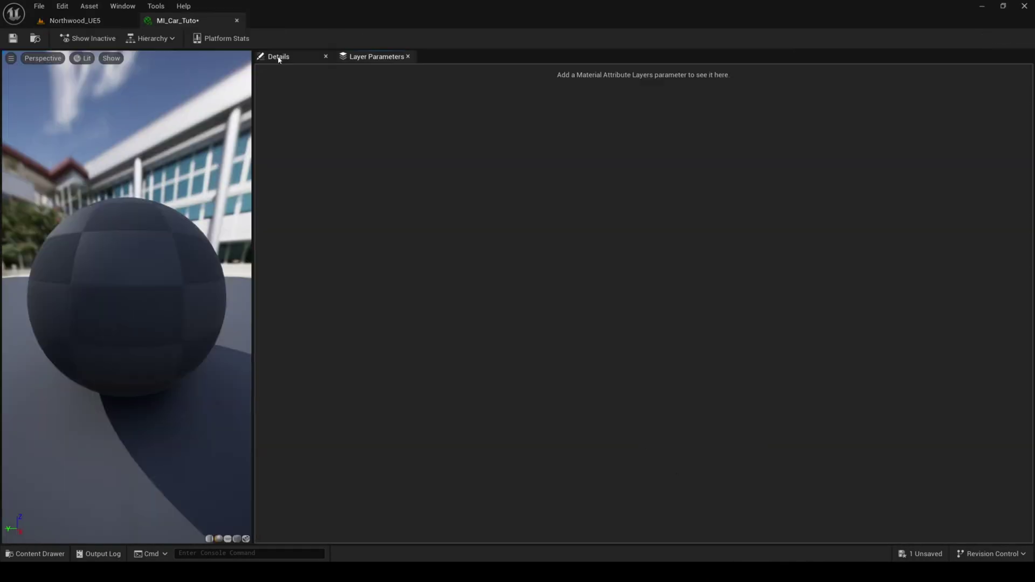
Set the parent of MI_Car_Tuto by searching for "fas" and choosing the matching material
{"action": "left_click", "coordinate": [278, 57]}
{"action": "left_click", "coordinate": [635, 137]}
{"action": "type", "text": "fas"}
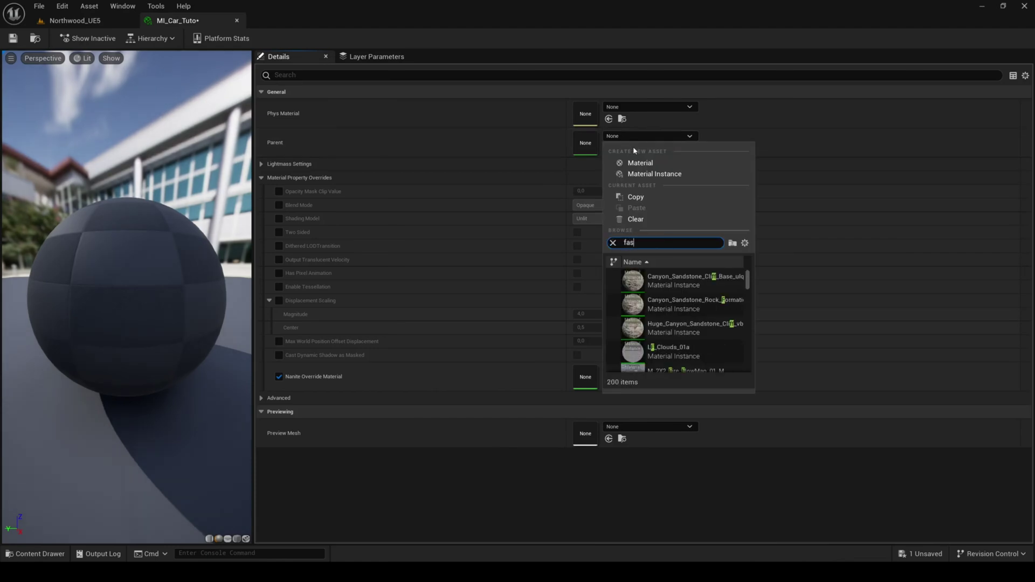
{"action": "left_click", "coordinate": [669, 280]}
Enable Textures With Slight Compression V2 in the Background layer's material textures
{"action": "left_click", "coordinate": [376, 56]}
{"action": "left_click", "coordinate": [261, 88]}
{"action": "left_click", "coordinate": [267, 124]}
{"action": "left_click", "coordinate": [273, 165]}
{"action": "left_click", "coordinate": [511, 208]}
{"action": "scroll", "coordinate": [484, 264], "scroll_direction": "down", "scroll_amount": 5}
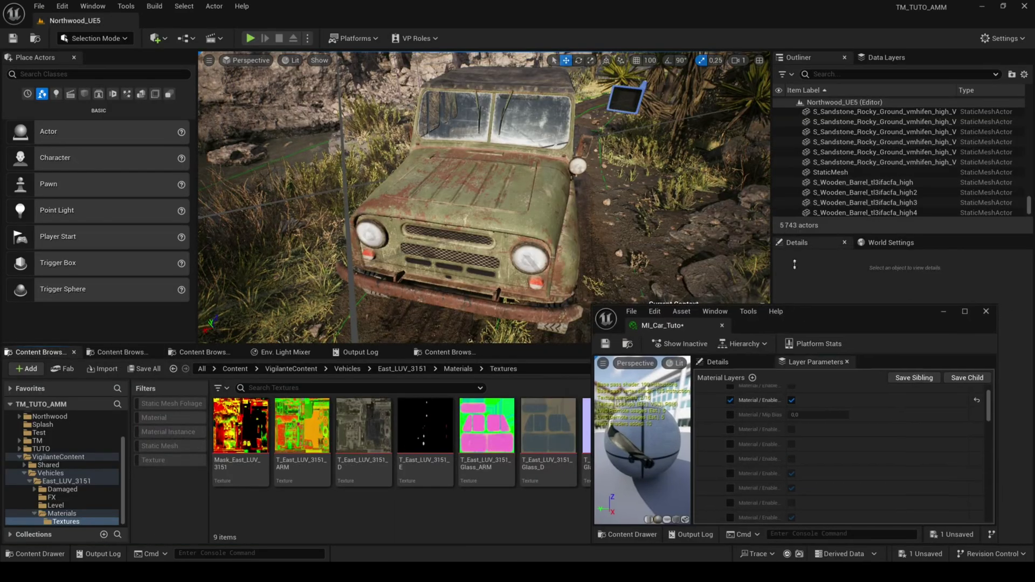
Assign T_East_LUV_3151_D as the Background layer's albedo texture and T_East_LUV_3151_ARM as its AO R M texture
{"action": "left_click_drag", "start_coordinate": [794, 264], "coordinate": [959, 104]}
{"action": "left_click_drag", "start_coordinate": [363, 426], "coordinate": [949, 286]}
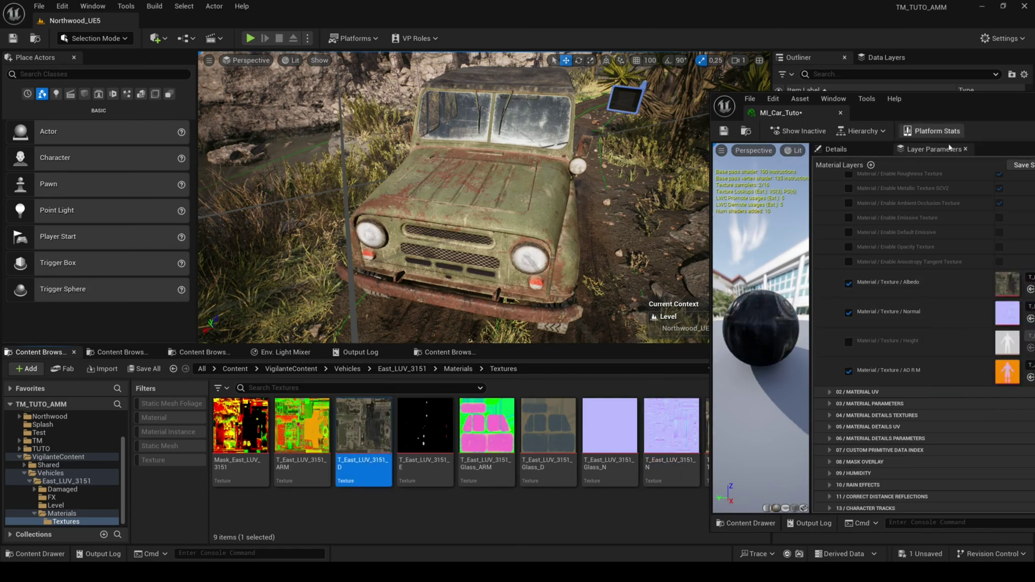
{"action": "left_click_drag", "start_coordinate": [302, 426], "coordinate": [1007, 372]}
Apply MI_Car_Tuto to the car in the level and enable overrides in the Background layer's material parameters
{"action": "left_click", "coordinate": [119, 352]}
{"action": "left_click_drag", "start_coordinate": [219, 428], "coordinate": [468, 233]}
{"action": "left_click_drag", "start_coordinate": [932, 105], "coordinate": [829, 99]}
{"action": "left_click", "coordinate": [728, 398]}
{"action": "scroll", "coordinate": [739, 377], "scroll_direction": "down", "scroll_amount": 3}
{"action": "left_click", "coordinate": [746, 342]}
{"action": "left_click", "coordinate": [746, 370]}
{"action": "scroll", "coordinate": [862, 323], "scroll_direction": "up", "scroll_amount": 10}
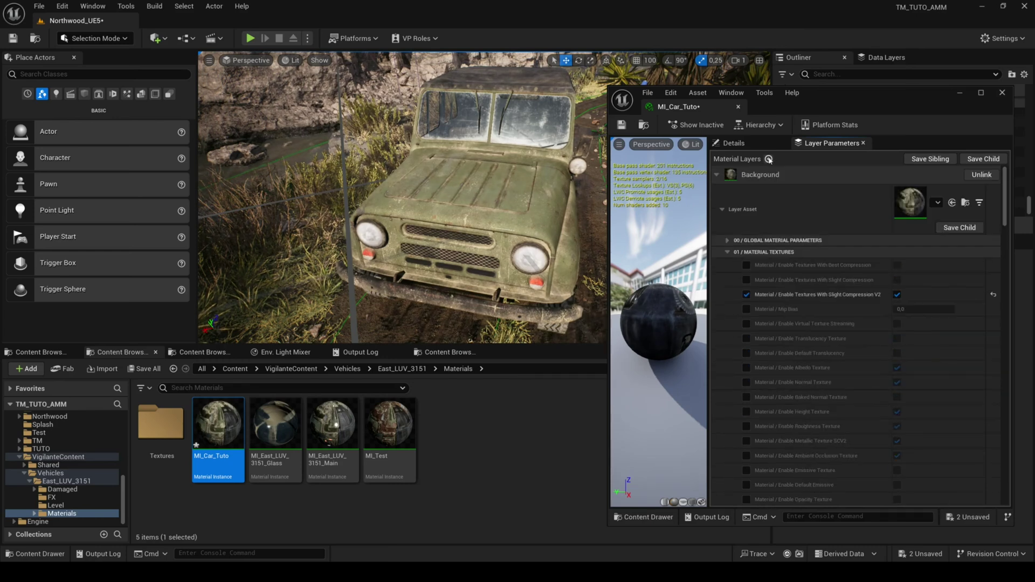
Add a material layer above Background using ML_Fast_Props_1 as its layer asset and an MLB blend asset
{"action": "left_click", "coordinate": [769, 160]}
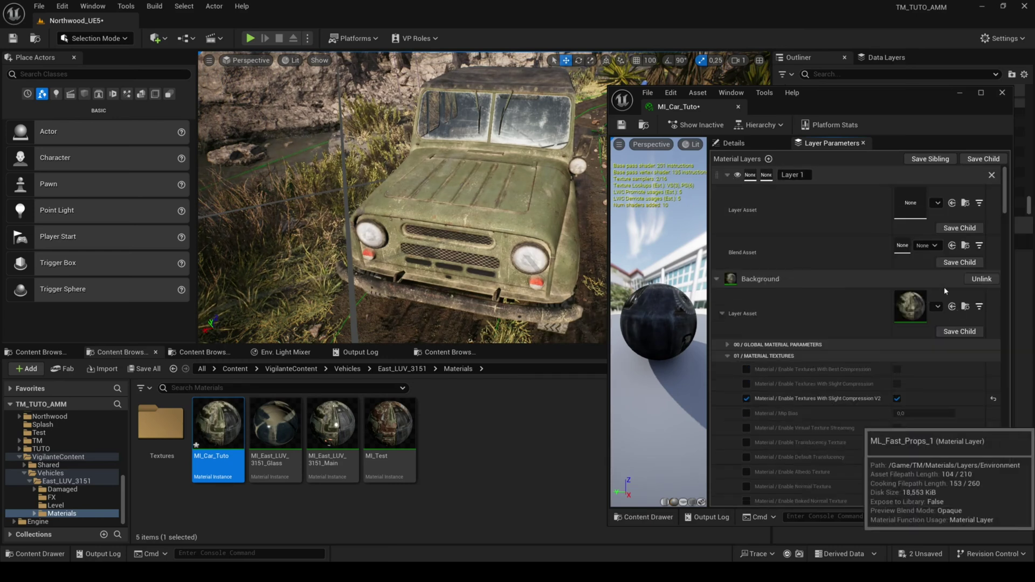
{"action": "left_click", "coordinate": [928, 248]}
{"action": "left_click", "coordinate": [953, 349]}
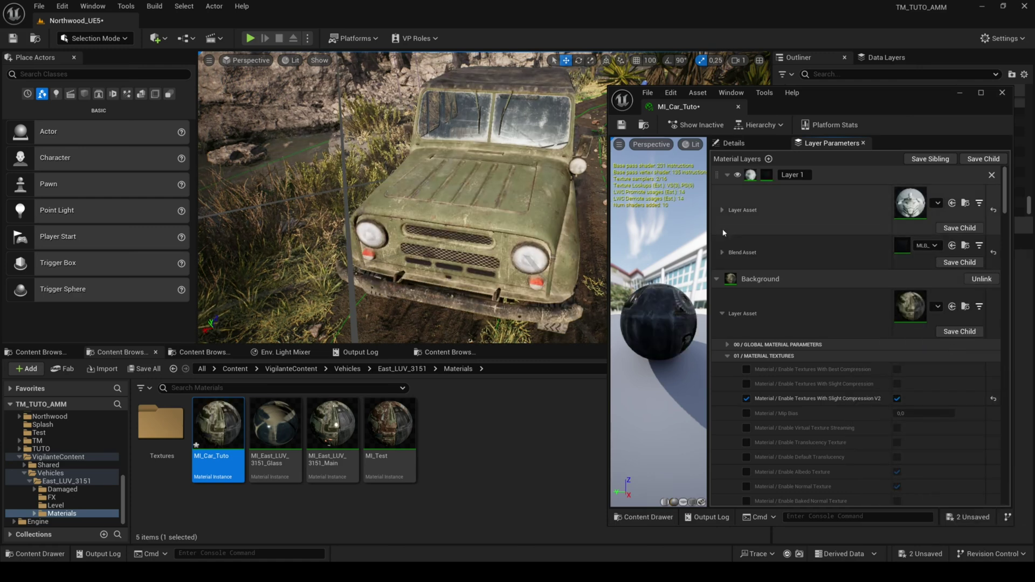
Enable the texture mask in Layer 1's blend asset and assign Mask_East_LUV_3151 as the mask
{"action": "left_click", "coordinate": [723, 252]}
{"action": "left_click", "coordinate": [728, 311]}
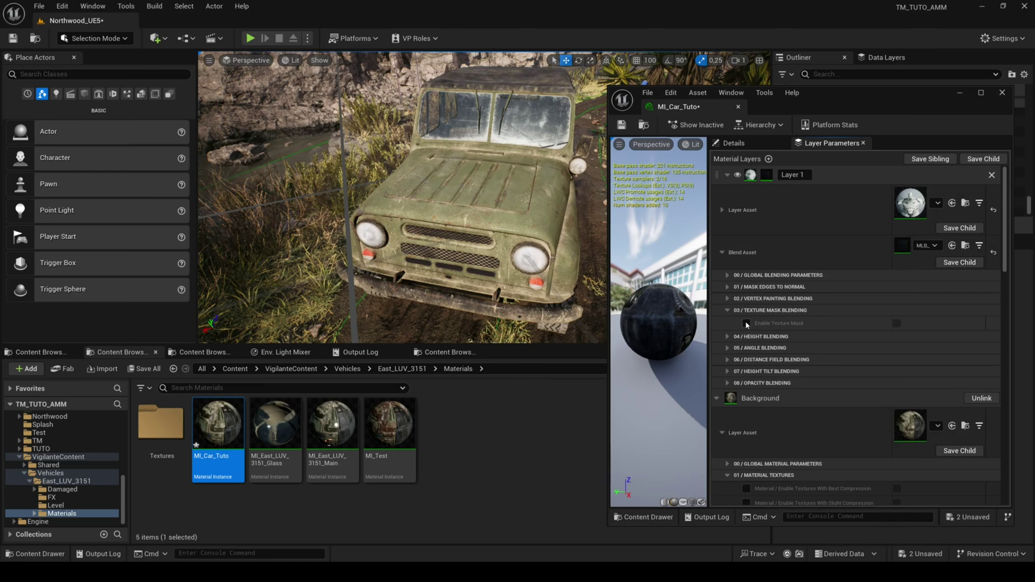
{"action": "left_click", "coordinate": [897, 323]}
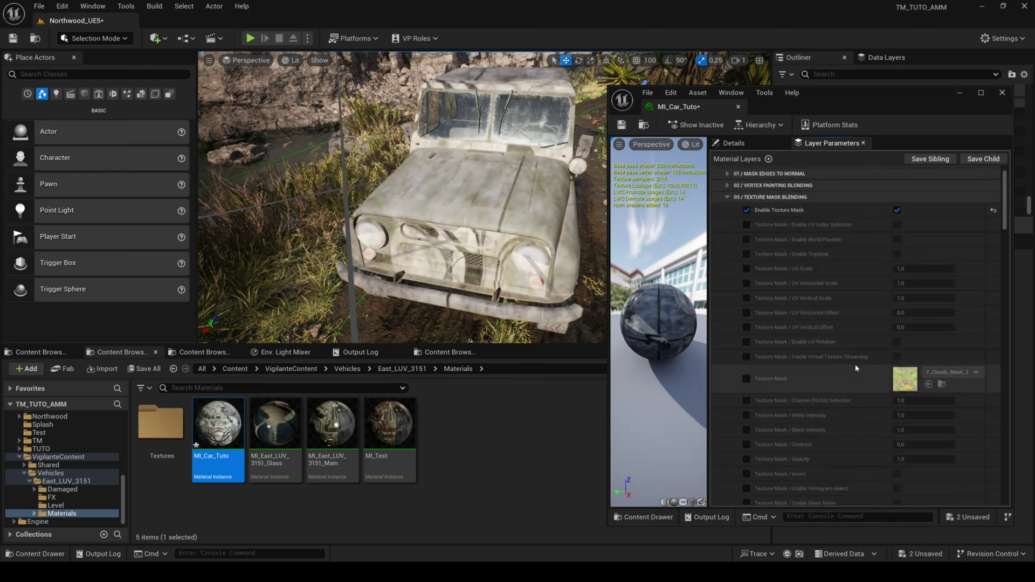
{"action": "scroll", "coordinate": [863, 323], "scroll_direction": "down", "scroll_amount": 5}
{"action": "left_click", "coordinate": [38, 352]}
{"action": "left_click_drag", "start_coordinate": [243, 448], "coordinate": [906, 318]}
{"action": "scroll", "coordinate": [857, 324], "scroll_direction": "up", "scroll_amount": 10}
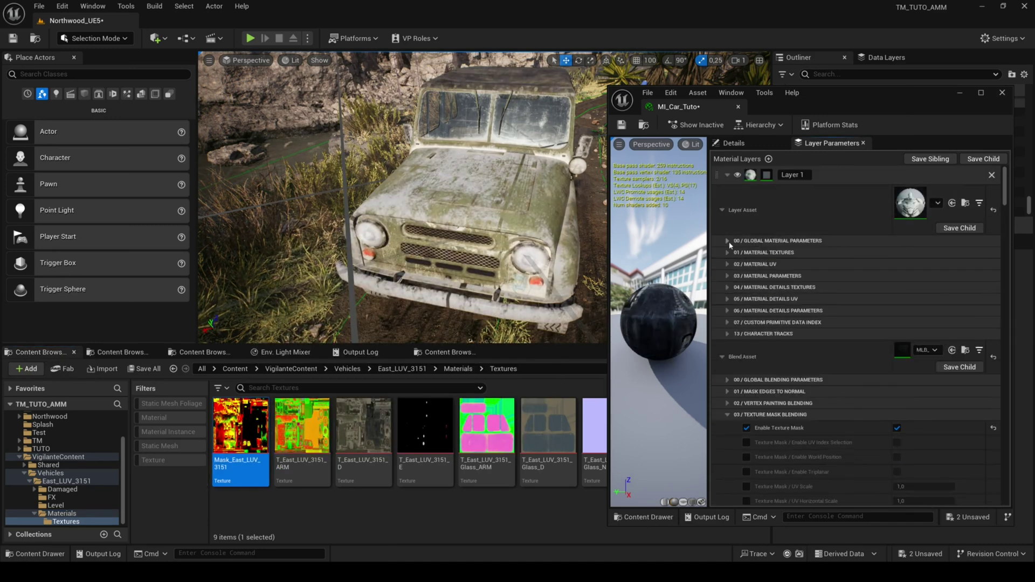
Assign the Rusty Gas Tank Metal ORM, normal and base color textures to Layer 1's AO R M, Normal and Albedo slots
{"action": "left_click", "coordinate": [141, 353]}
{"action": "left_click", "coordinate": [142, 357]}
{"action": "left_click_drag", "start_coordinate": [332, 426], "coordinate": [905, 408]}
{"action": "left_click_drag", "start_coordinate": [276, 426], "coordinate": [905, 350]}
{"action": "left_click_drag", "start_coordinate": [217, 425], "coordinate": [905, 321]}
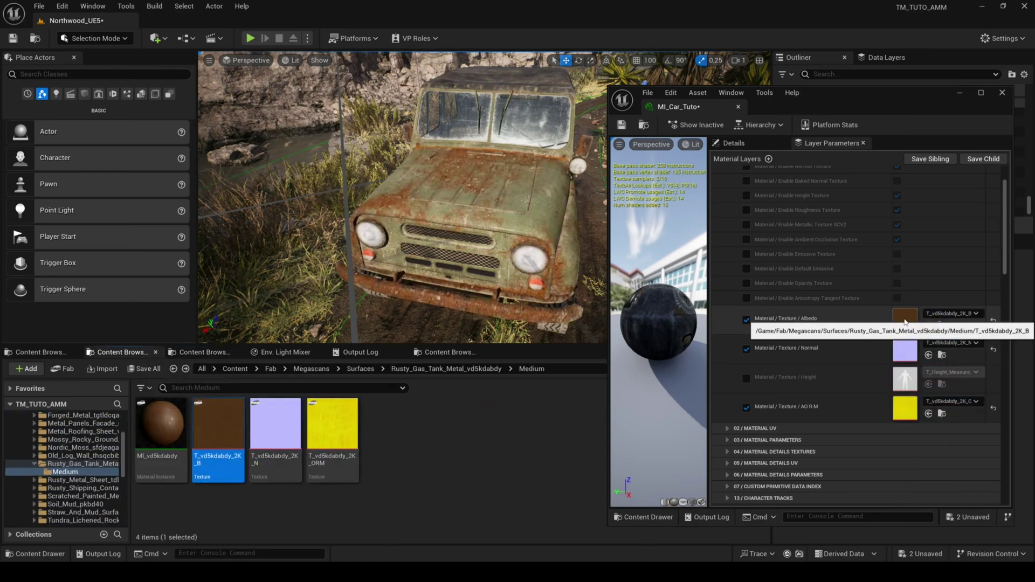
Set Layer 1's material UV Scale to 0,1
{"action": "left_click", "coordinate": [727, 429]}
{"action": "left_click", "coordinate": [917, 365]}
{"action": "type", "text": "0,1"}
Enable Layer 1's albedo and normal parameters with a pale pink color correction, saturation 0,0, luminosity 1,2 and normal intensity 2,0
{"action": "left_click", "coordinate": [746, 364]}
{"action": "left_click", "coordinate": [897, 364]}
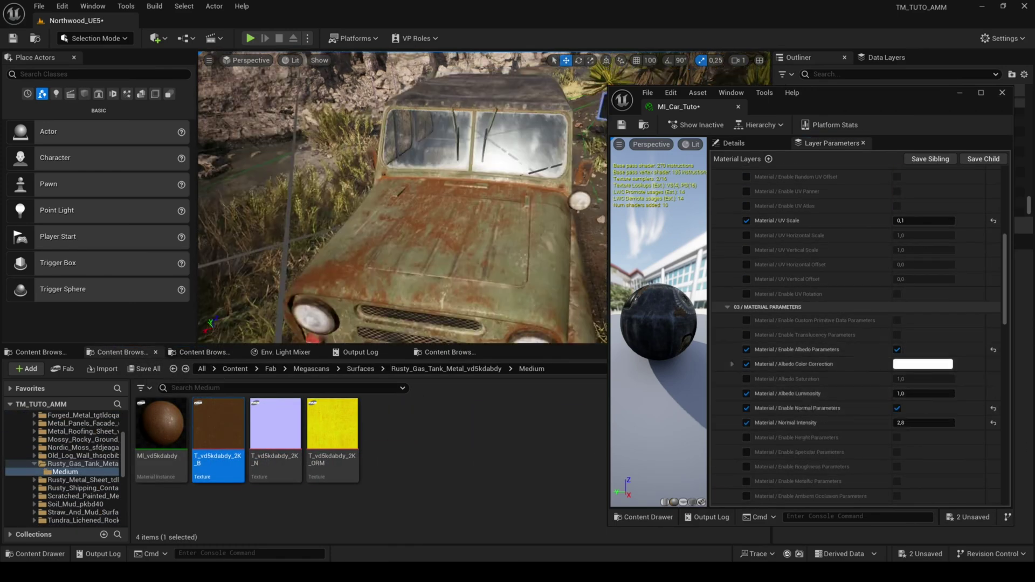
{"action": "left_click", "coordinate": [840, 543]}
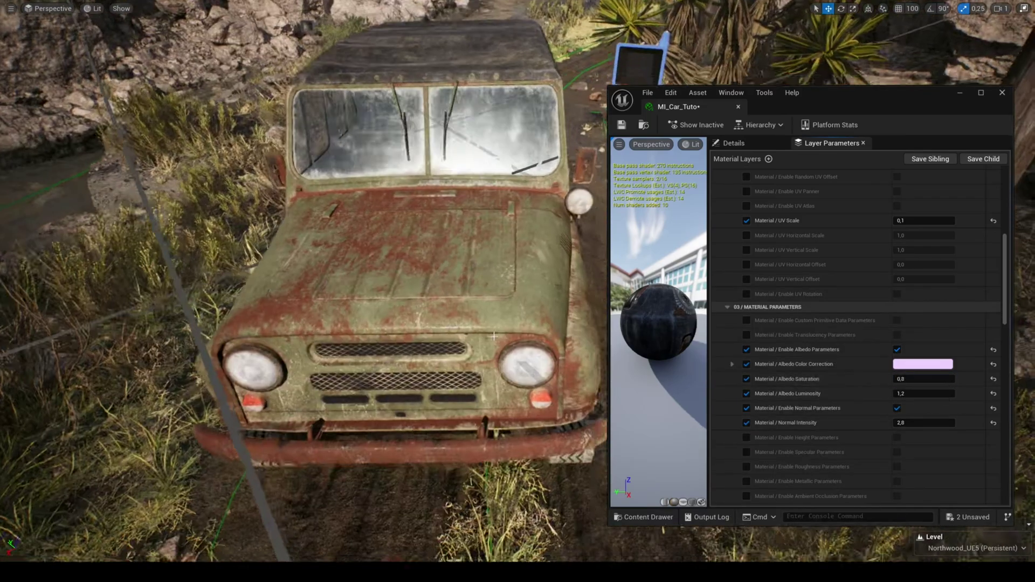
Set the texture mask's White Intensity to 2 in Layer 1's blend asset
{"action": "left_click", "coordinate": [909, 376]}
{"action": "type", "text": "2"}
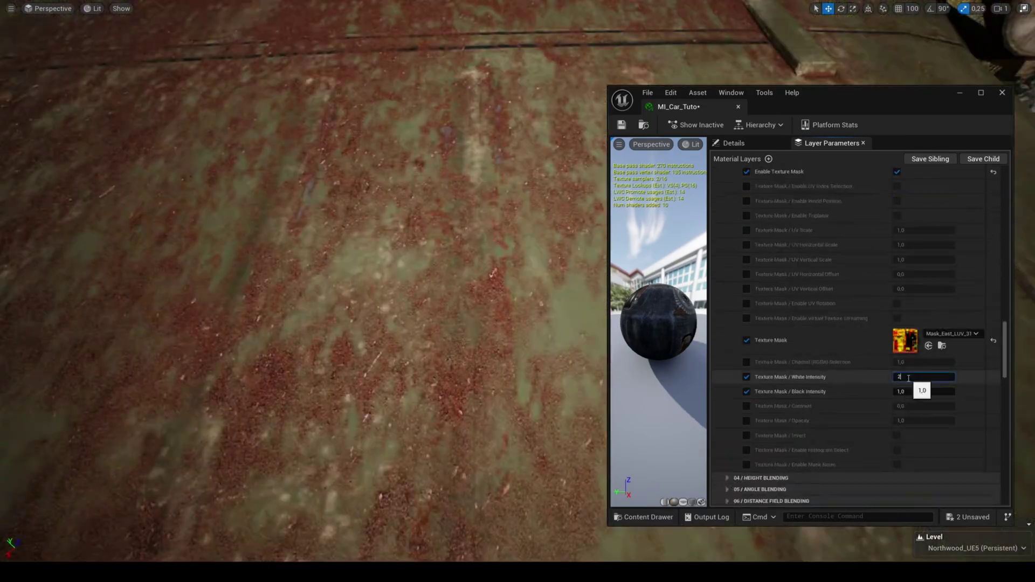
{"action": "key", "text": "Return"}
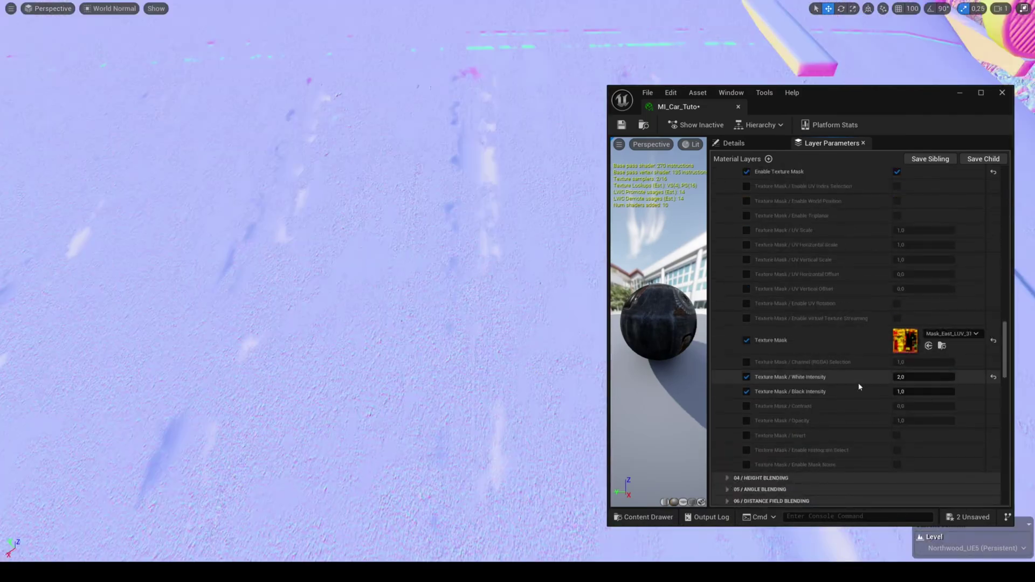
Enable Blend Previous Material and its opacity override in Layer 1's global blending parameters, and return the viewport to Lit shading
{"action": "scroll", "coordinate": [860, 364], "scroll_direction": "up", "scroll_amount": 3}
{"action": "left_click", "coordinate": [729, 204]}
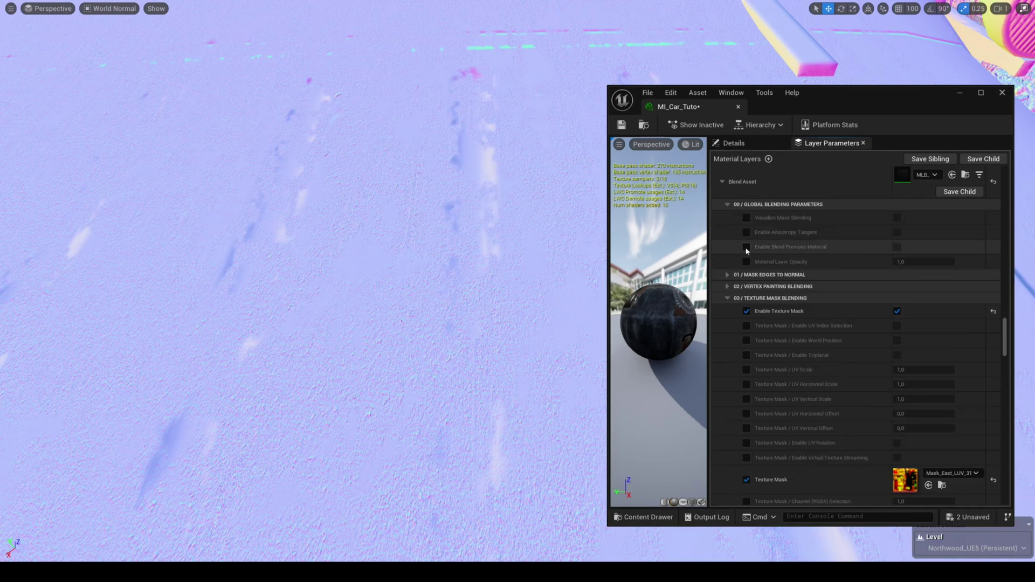
{"action": "left_click", "coordinate": [897, 247]}
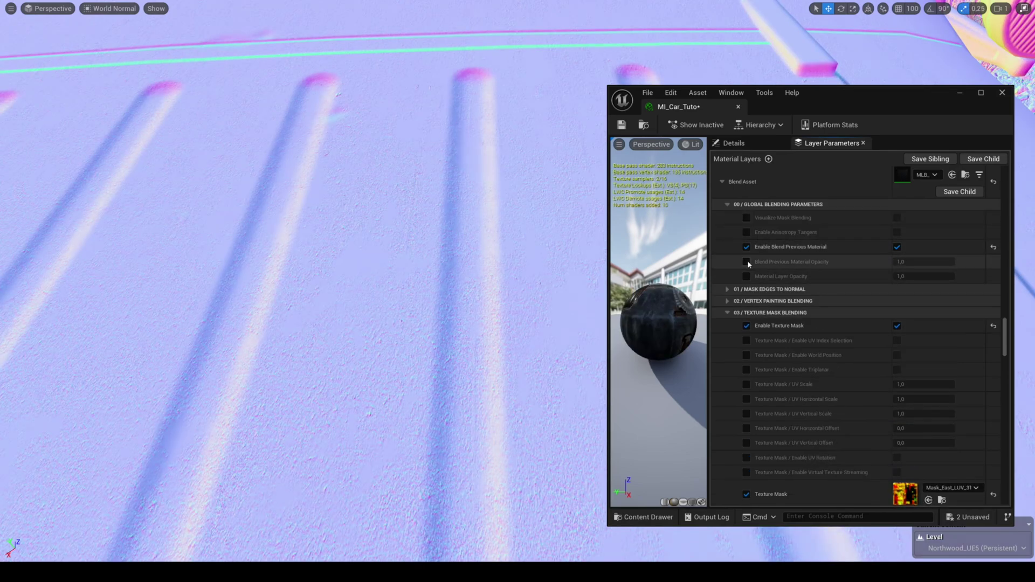
{"action": "key", "text": "alt+4"}
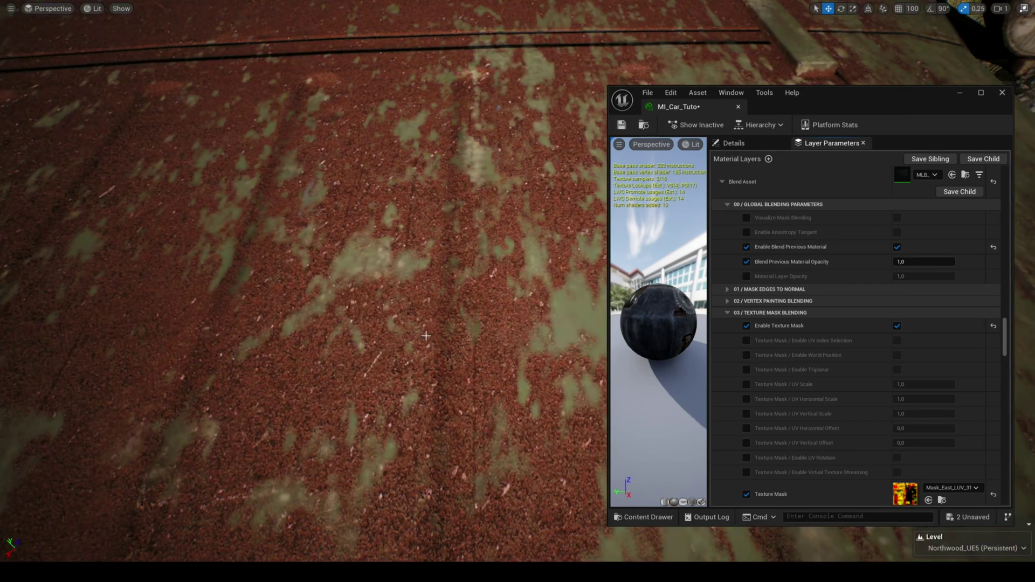
Set the Blend Previous Material Opacity to 0
{"action": "left_click", "coordinate": [919, 261]}
{"action": "type", "text": "0"}
{"action": "key", "text": "Return"}
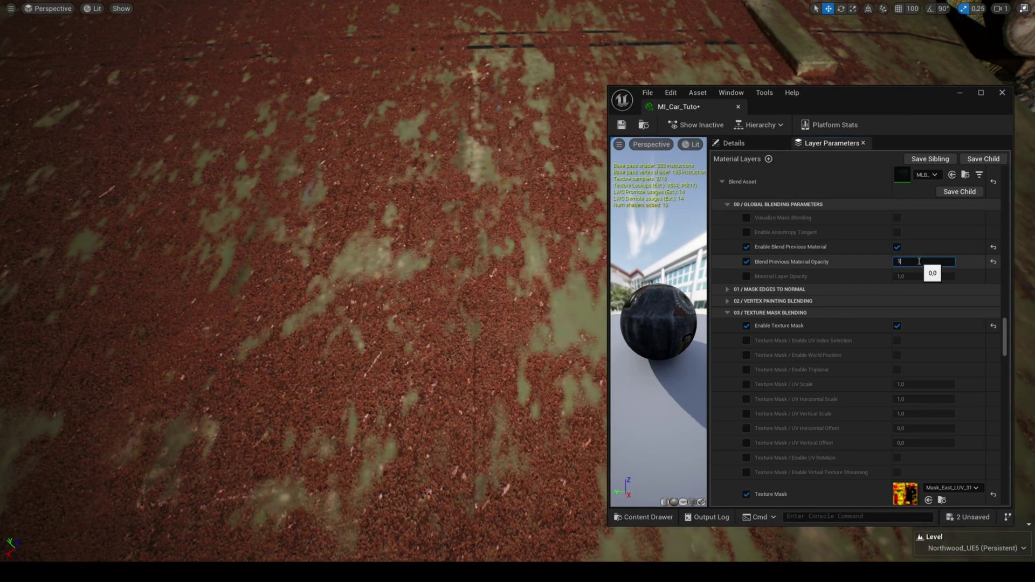
Try Blend Previous Material Opacity values of 1, 0, 0,5 and 0,2 in Layer 1's blend asset
{"action": "type", "text": "1"}
{"action": "key", "text": "Return"}
{"action": "left_click", "coordinate": [920, 265]}
{"action": "type", "text": "0"}
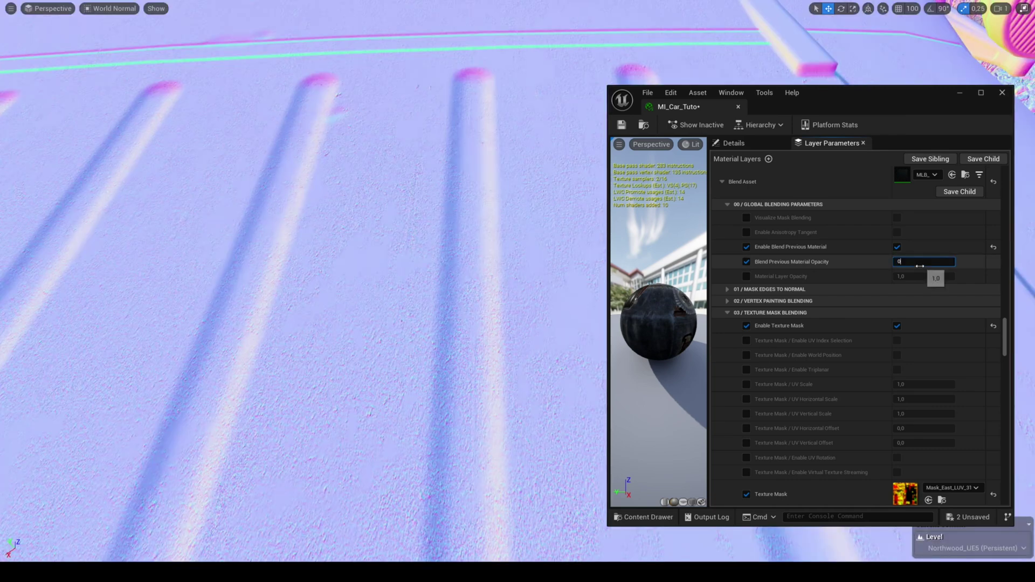
{"action": "key", "text": "Return"}
{"action": "type", "text": "1"}
{"action": "key", "text": "Return"}
{"action": "type", "text": ".5"}
{"action": "key", "text": "Return"}
{"action": "type", "text": ".2"}
{"action": "key", "text": "Return"}
Remove the Blend Previous Material Opacity override and try a Material Layer Opacity of 0 under Lit shading
{"action": "left_click", "coordinate": [747, 262]}
{"action": "left_click", "coordinate": [747, 276]}
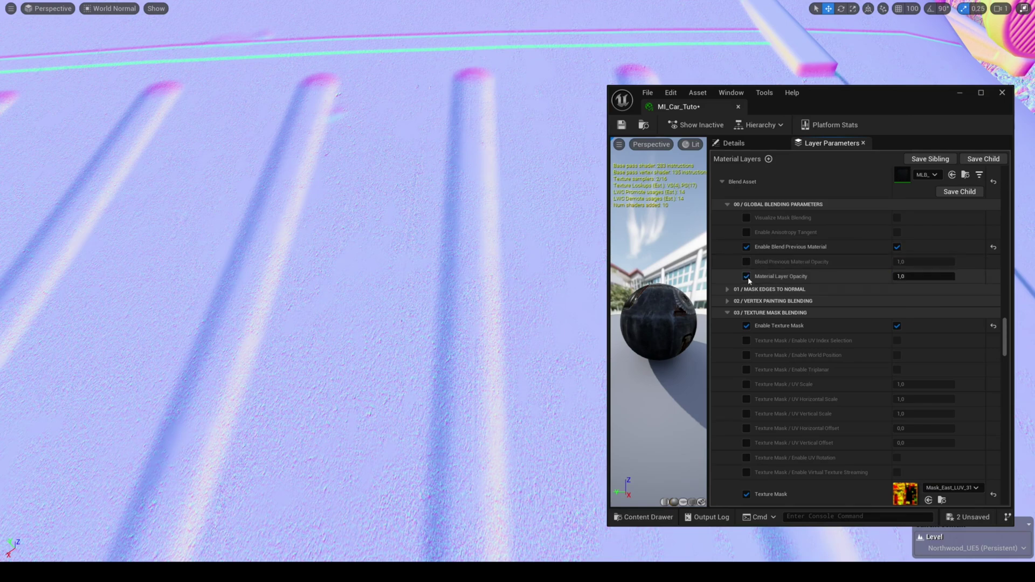
{"action": "key", "text": "alt+4"}
{"action": "left_click", "coordinate": [939, 279]}
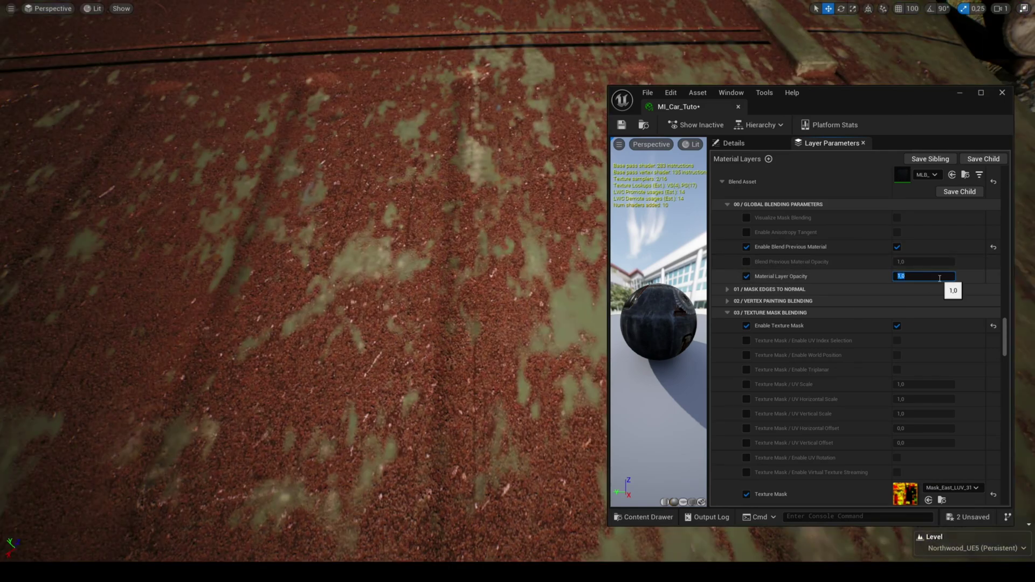
{"action": "type", "text": "0"}
{"action": "key", "text": "Return"}
{"action": "left_click", "coordinate": [747, 276]}
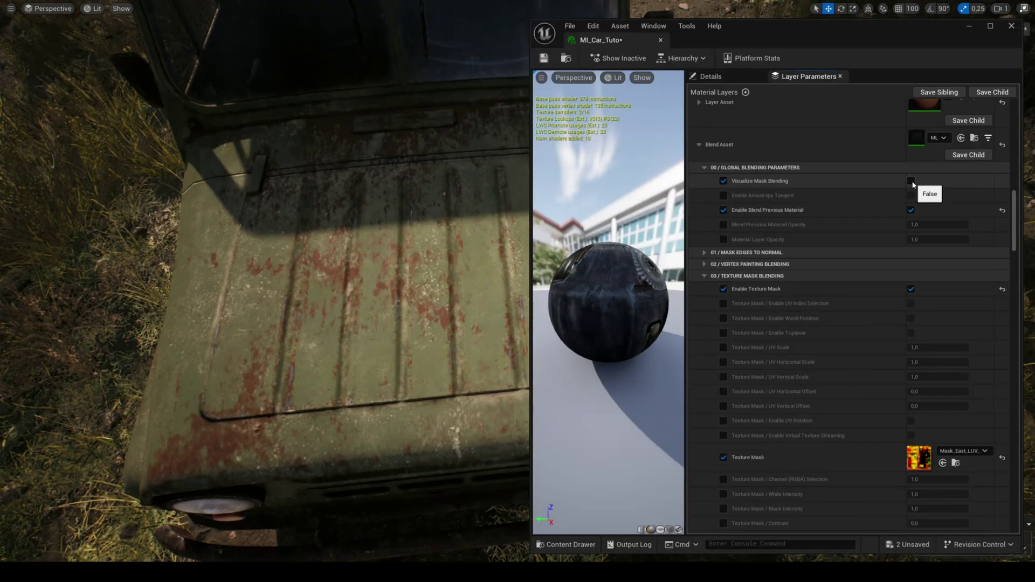
Visualize Layer 1's mask blending on the car's hood, and turn the visualization off again
{"action": "left_click", "coordinate": [911, 181]}
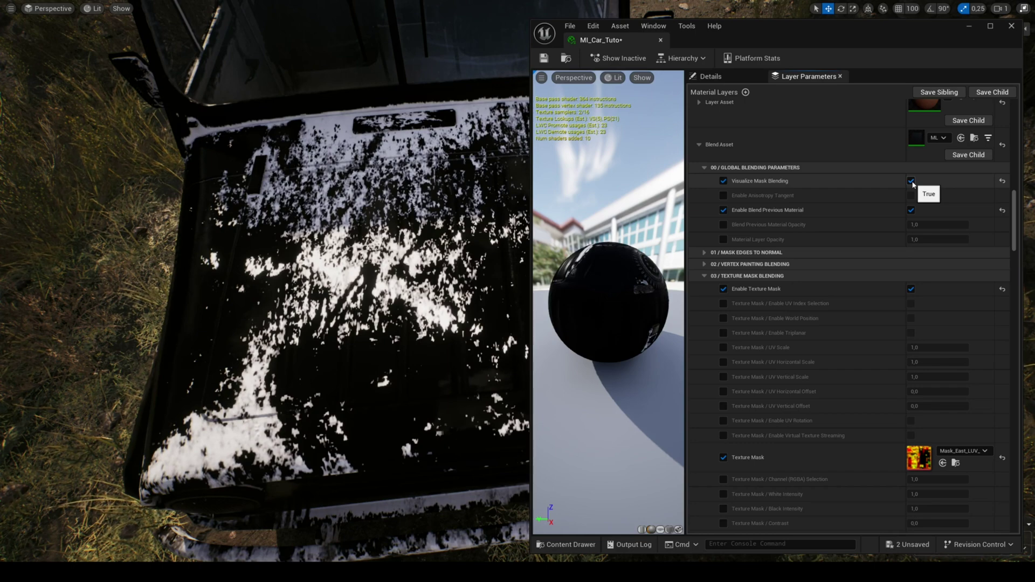
{"action": "left_click", "coordinate": [911, 181]}
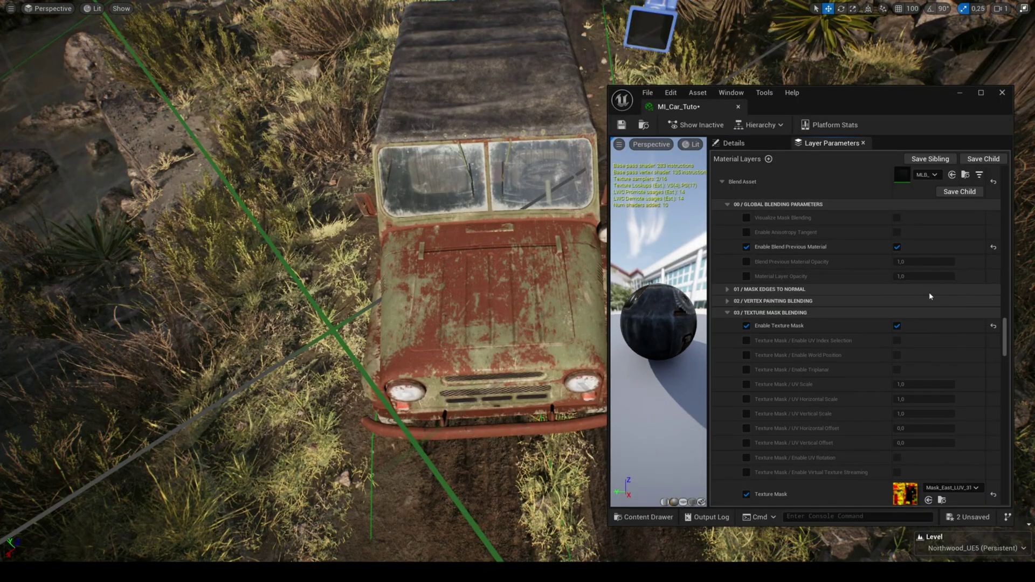
Try White Intensity values of 0,5 and 1 and Black Intensity values of 4 and 8 on Layer 1's texture mask
{"action": "scroll", "coordinate": [858, 335], "scroll_direction": "down", "scroll_amount": 5}
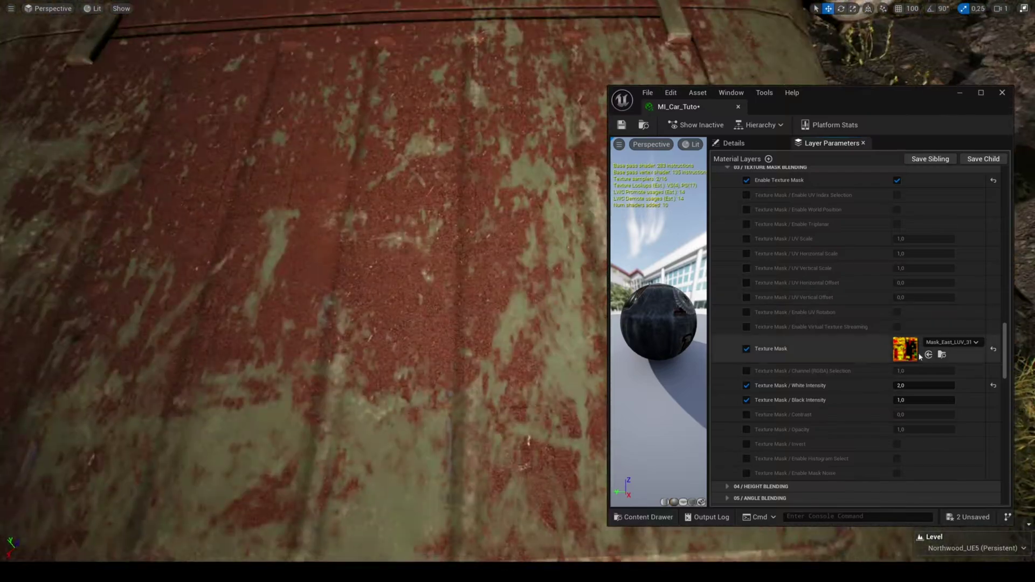
{"action": "left_click", "coordinate": [921, 385]}
{"action": "type", "text": "5"}
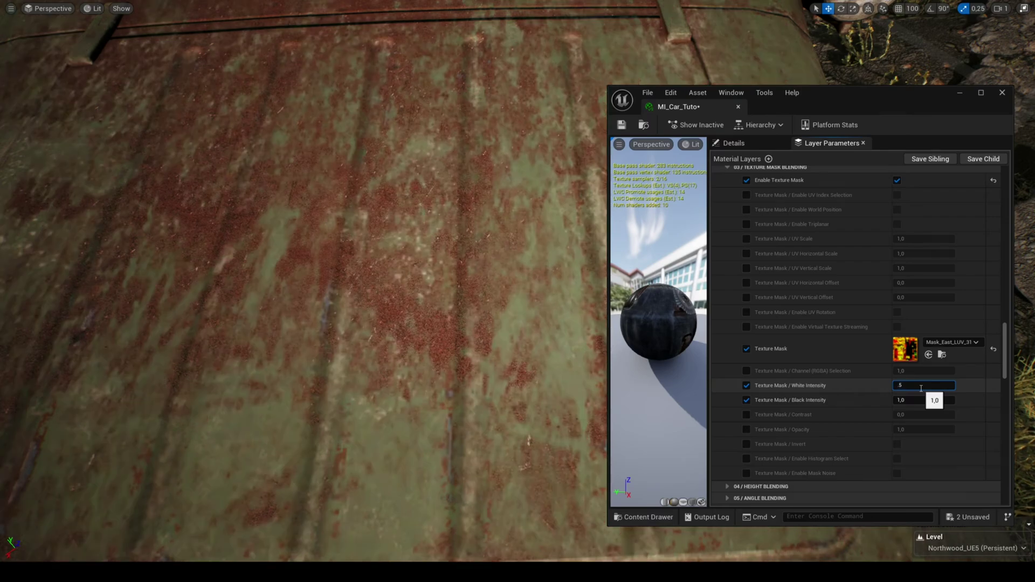
{"action": "key", "text": "Return"}
{"action": "type", "text": "1"}
{"action": "left_click", "coordinate": [920, 402]}
{"action": "type", "text": "4"}
{"action": "key", "text": "Return"}
{"action": "type", "text": "8"}
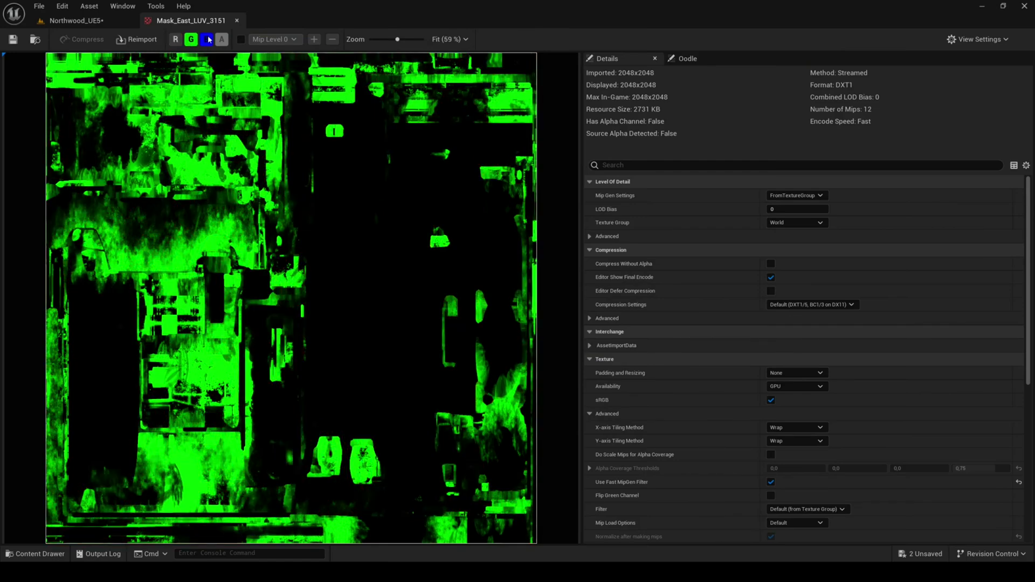
Inspect the individual color channels of the Mask_East_LUV_3151 texture
{"action": "left_click", "coordinate": [208, 40]}
{"action": "left_click", "coordinate": [191, 39]}
{"action": "left_click", "coordinate": [176, 40]}
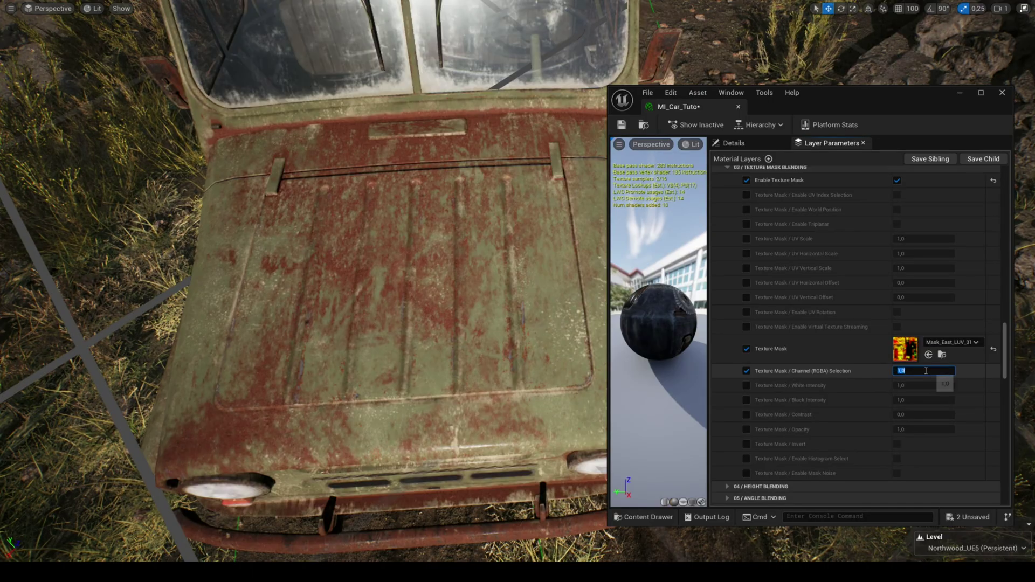
Try channel values 2 and 3 in the RGBA channel selection of Layer 1's texture mask
{"action": "right_click_drag", "start_coordinate": [510, 347], "coordinate": [507, 345]}
{"action": "left_click_drag", "start_coordinate": [924, 371], "coordinate": [917, 371]}
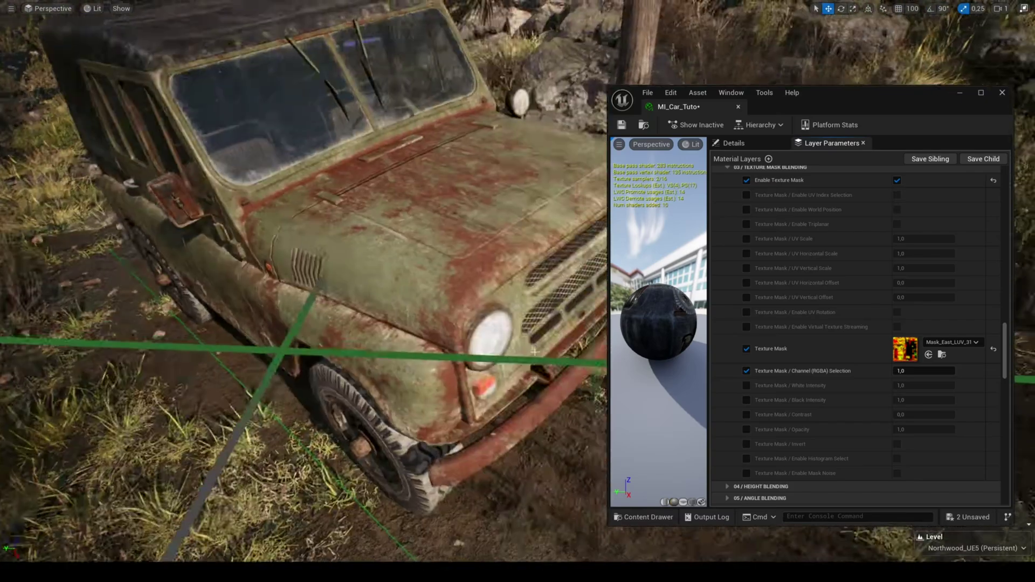
{"action": "right_click_drag", "start_coordinate": [534, 351], "coordinate": [528, 347]}
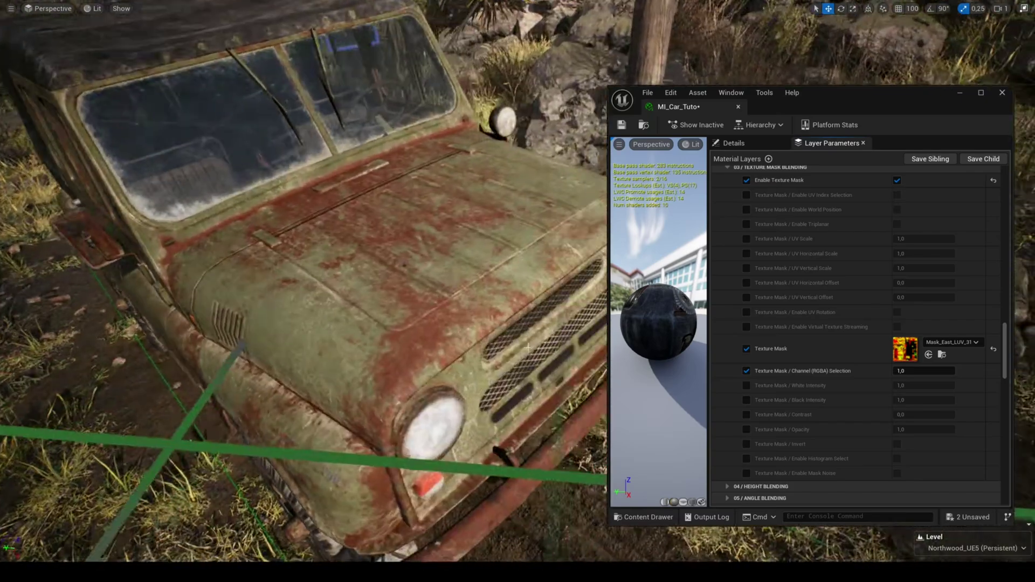
{"action": "left_click", "coordinate": [928, 370]}
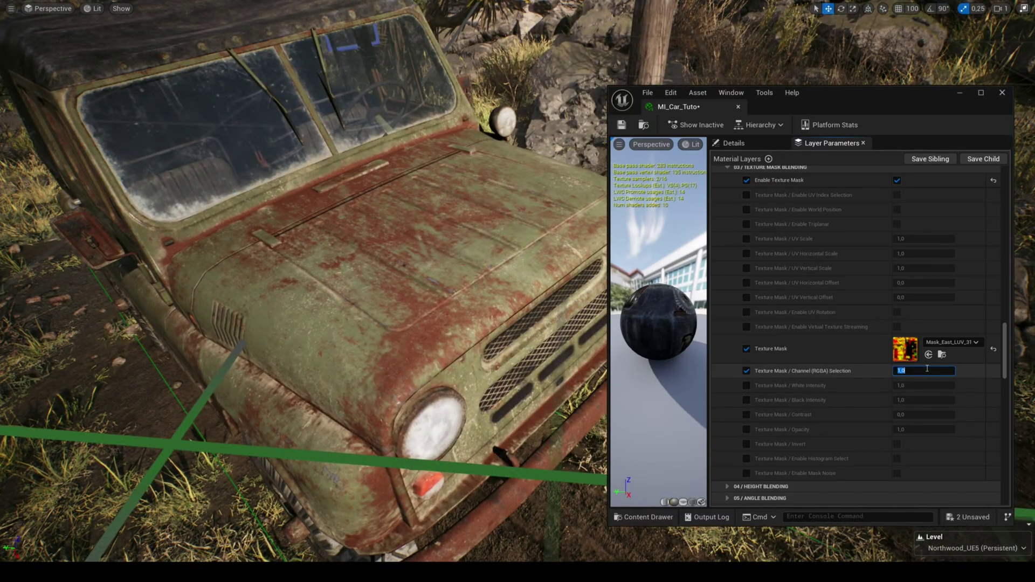
{"action": "type", "text": "2"}
{"action": "key", "text": "Return"}
{"action": "key", "text": "Return"}
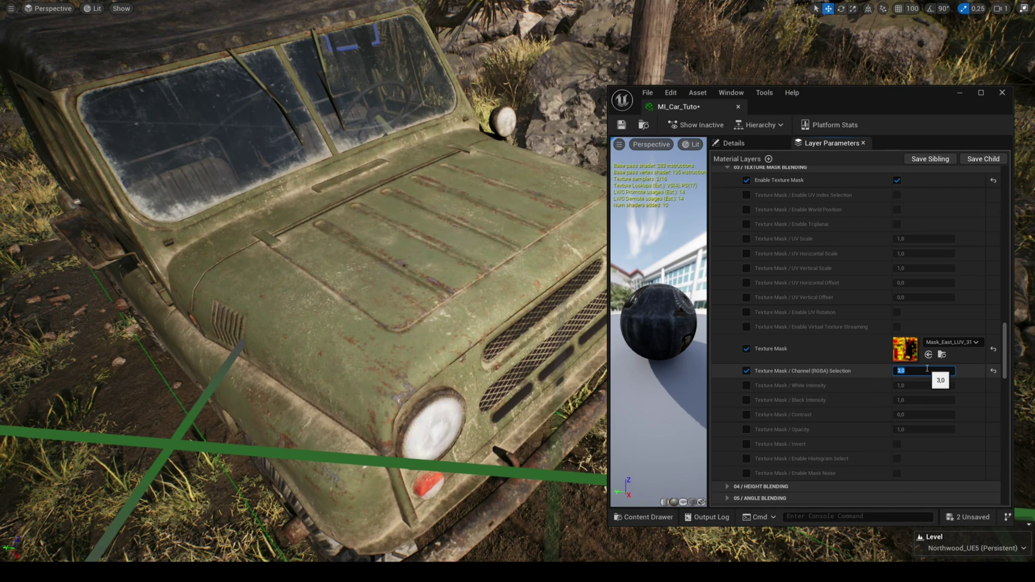
{"action": "key", "text": "Return"}
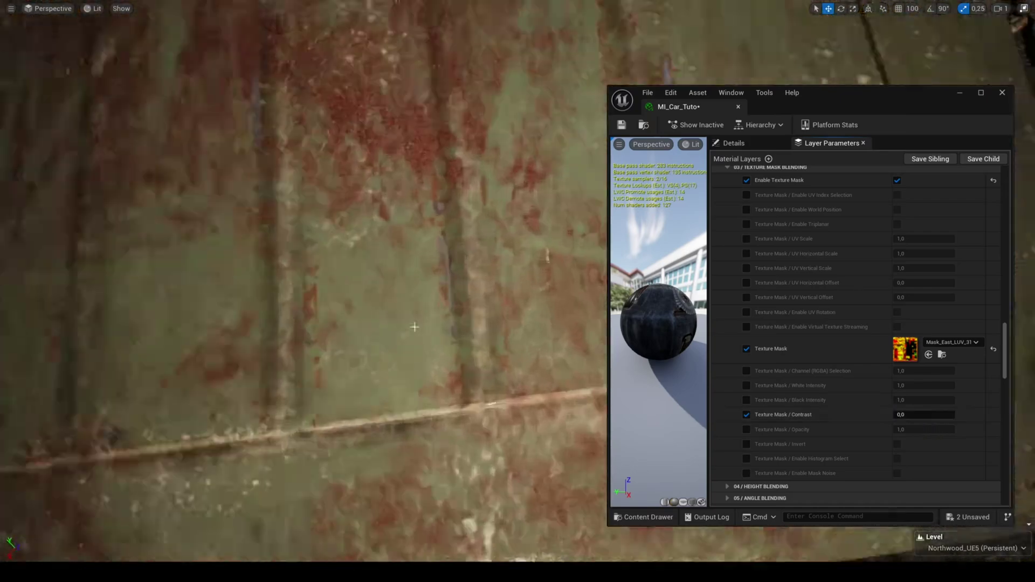
Try overriding the texture mask's Contrast, and compare its Opacity at 0,5 and 1
{"action": "left_click", "coordinate": [925, 415]}
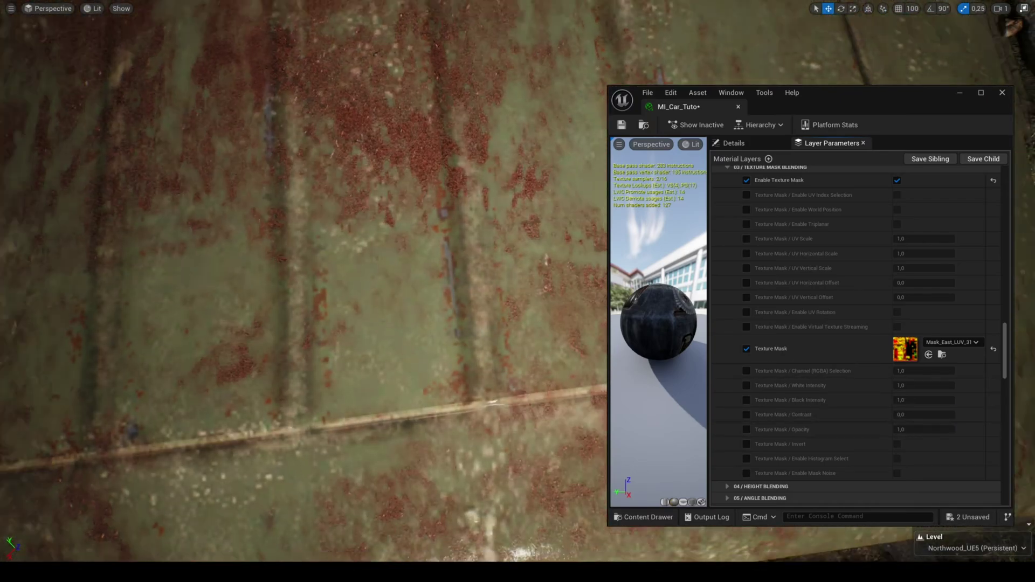
{"action": "left_click", "coordinate": [926, 430]}
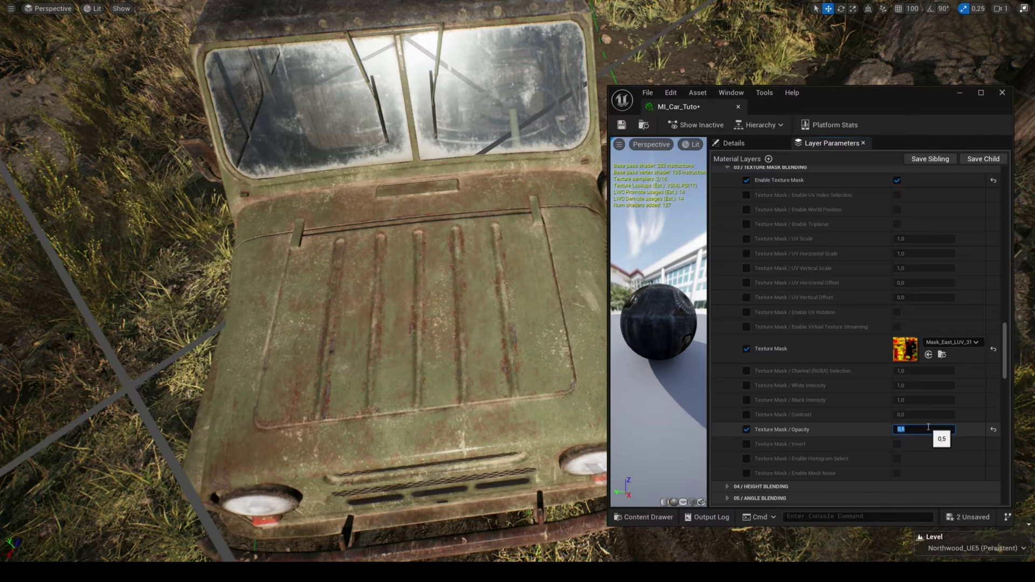
{"action": "type", "text": "1"}
{"action": "key", "text": "Return"}
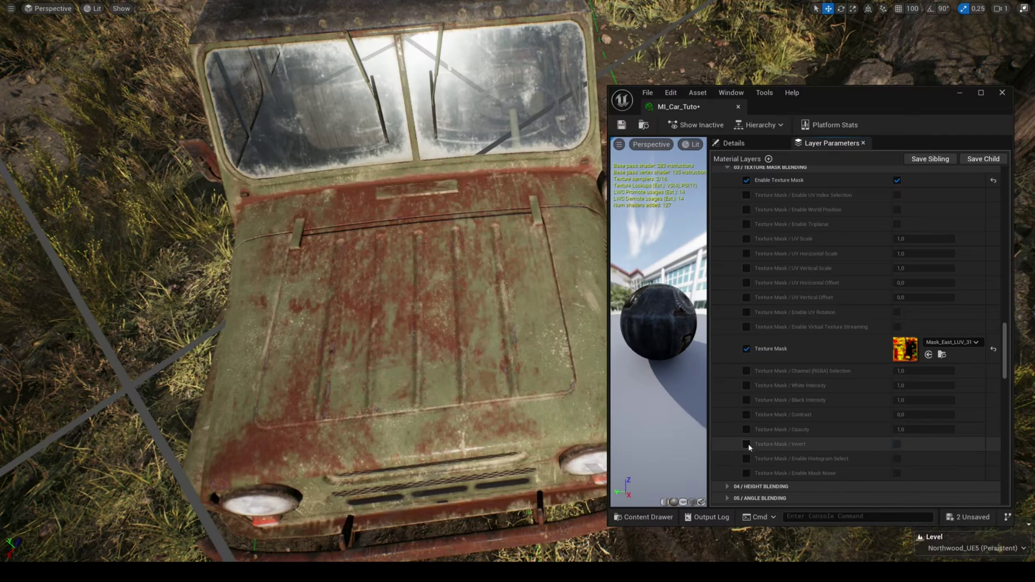
Try inverting Layer 1's texture mask, and switch the inversion off again
{"action": "left_click", "coordinate": [898, 444]}
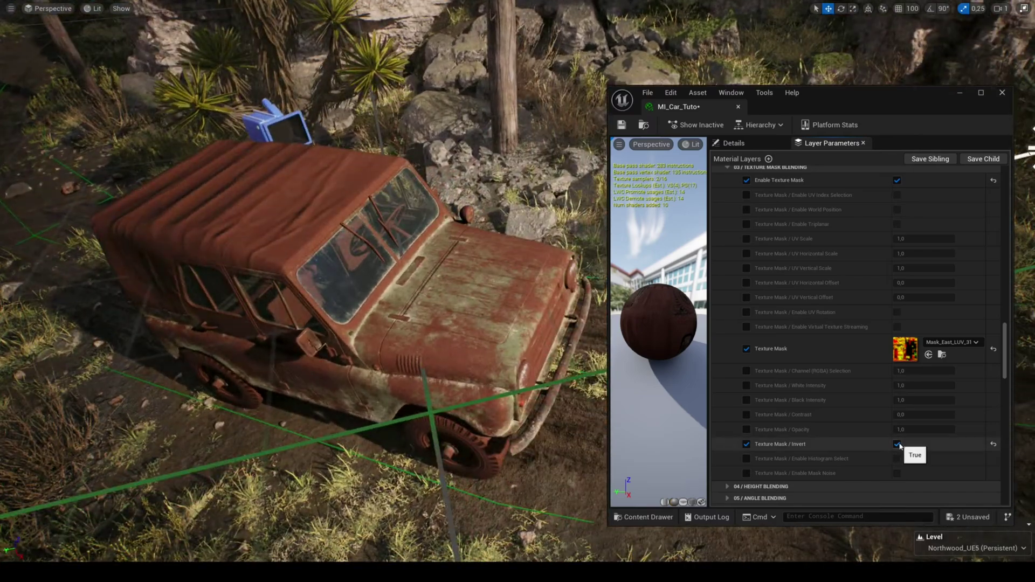
{"action": "left_click", "coordinate": [897, 445]}
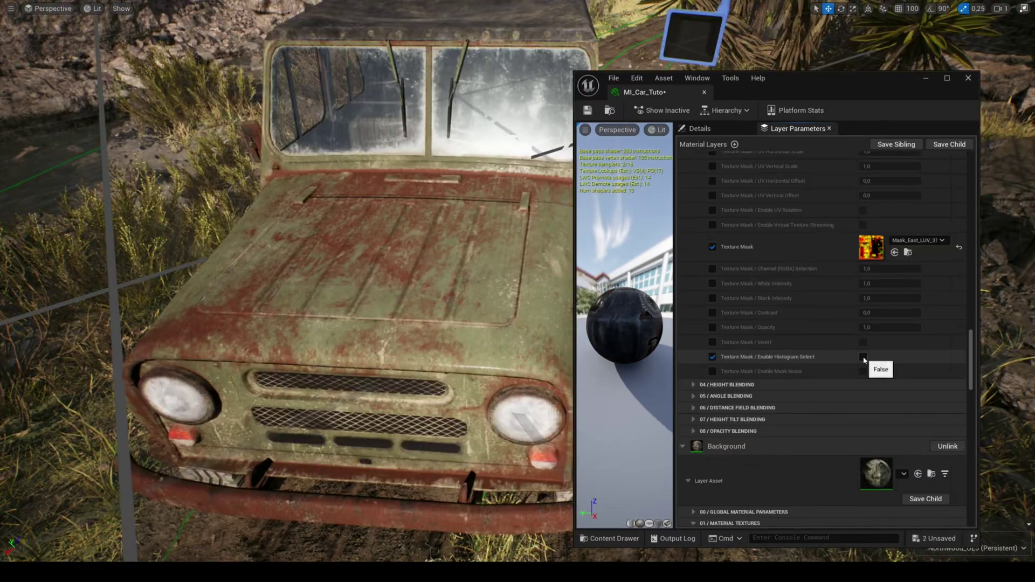
Enable Histogram Select on Layer 1's texture mask and test Position values between 0 and 1, ending at 0,8
{"action": "left_click", "coordinate": [864, 358]}
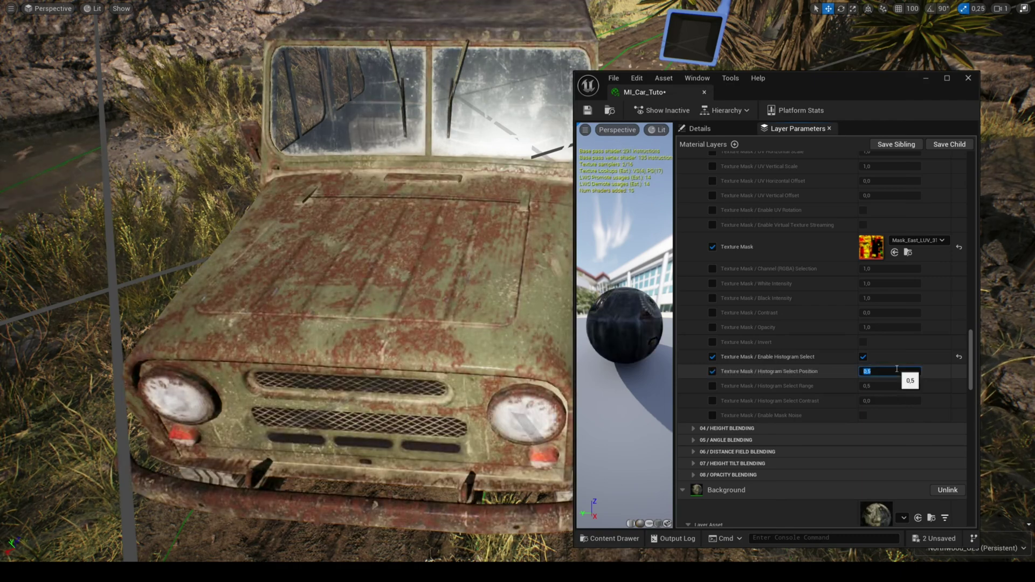
{"action": "type", "text": "0,2"}
{"action": "key", "text": "Return"}
{"action": "type", "text": "0"}
{"action": "key", "text": "Return"}
{"action": "type", "text": "0,1"}
{"action": "key", "text": "Return"}
{"action": "type", "text": "0,3"}
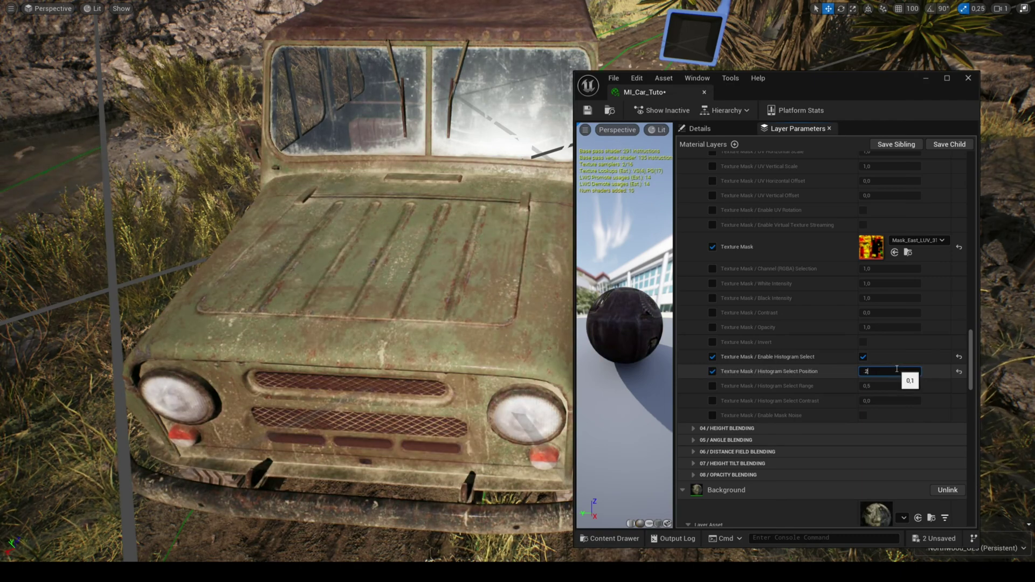
{"action": "key", "text": "Return"}
{"action": "type", "text": "0,4"}
{"action": "key", "text": "Return"}
{"action": "type", "text": "0,5"}
{"action": "key", "text": "Return"}
{"action": "type", "text": "0,6"}
{"action": "key", "text": "Return"}
{"action": "type", "text": "0,8"}
{"action": "key", "text": "Return"}
{"action": "type", "text": "1"}
{"action": "key", "text": "Return"}
{"action": "type", "text": "0,8"}
{"action": "key", "text": "Return"}
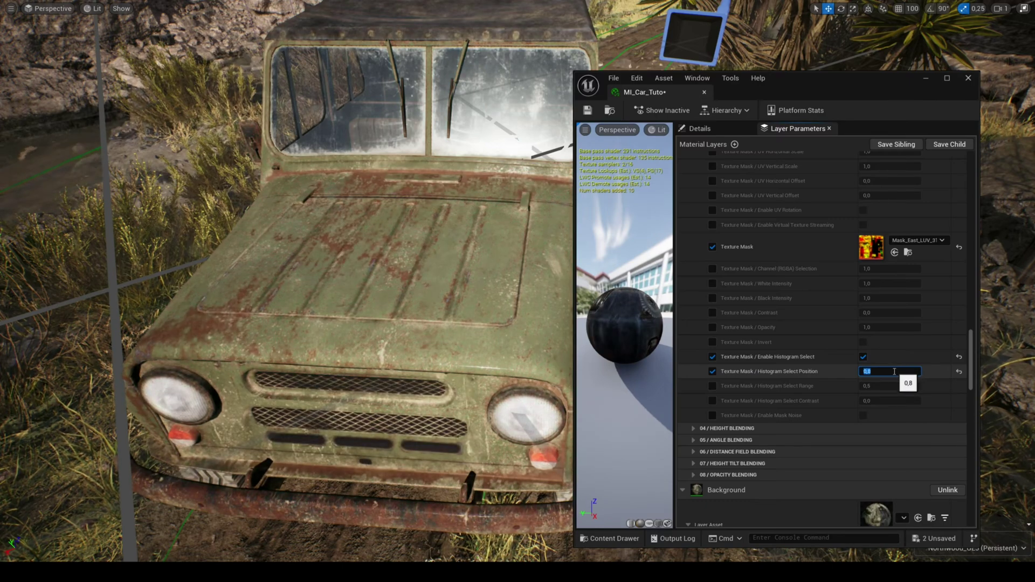
Enable the Histogram Select Range override and test values between 0 and 1, ending at 0,55
{"action": "left_click", "coordinate": [712, 387]}
{"action": "type", "text": "1"}
{"action": "key", "text": "Return"}
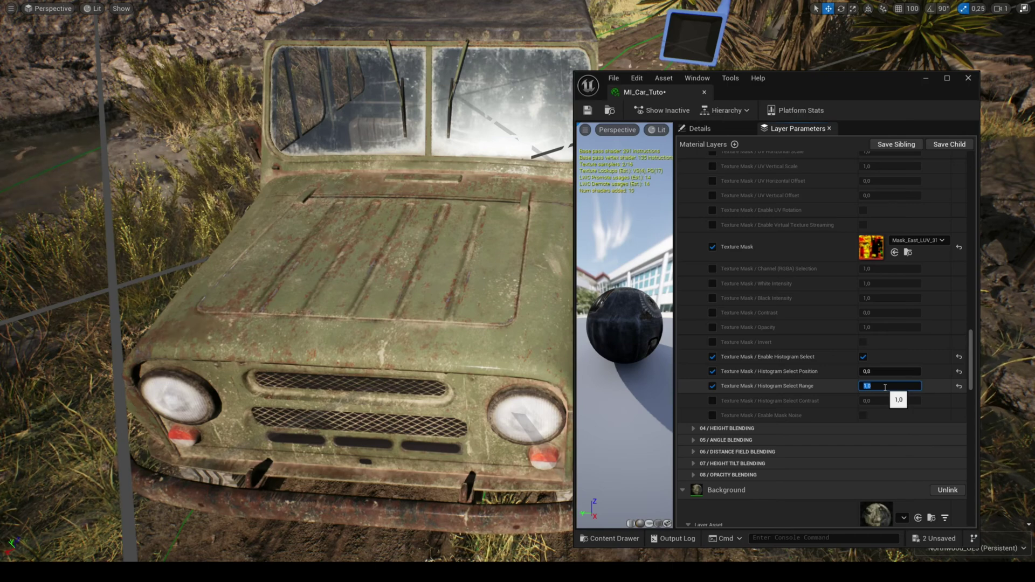
{"action": "type", "text": "0"}
{"action": "key", "text": "Return"}
{"action": "type", "text": ".2"}
{"action": "key", "text": "Return"}
{"action": "type", "text": "0"}
{"action": "key", "text": "Return"}
{"action": "type", "text": ".4"}
{"action": "key", "text": "Return"}
{"action": "type", "text": "0,6"}
{"action": "key", "text": "Return"}
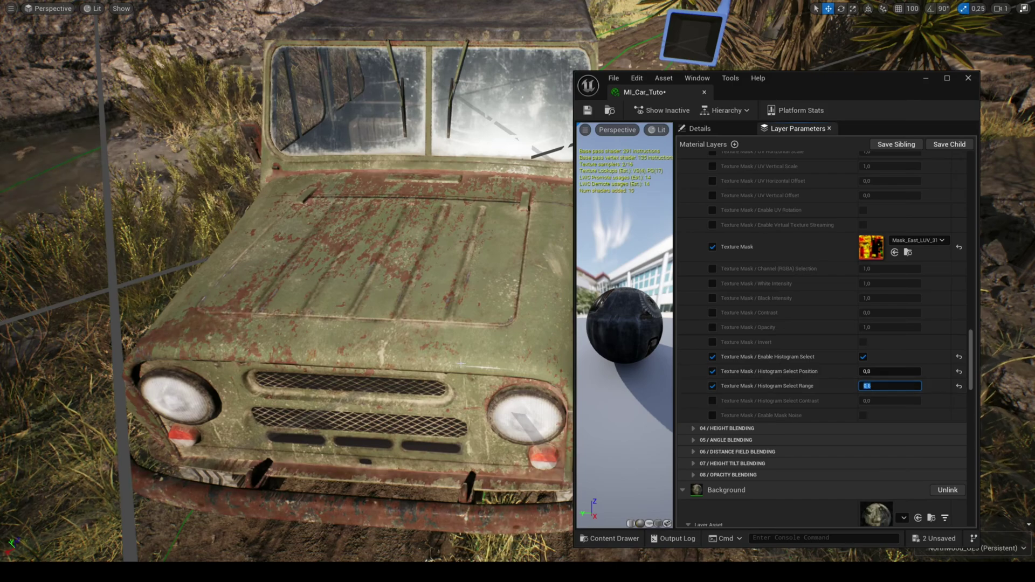
{"action": "type", "text": "0,55"}
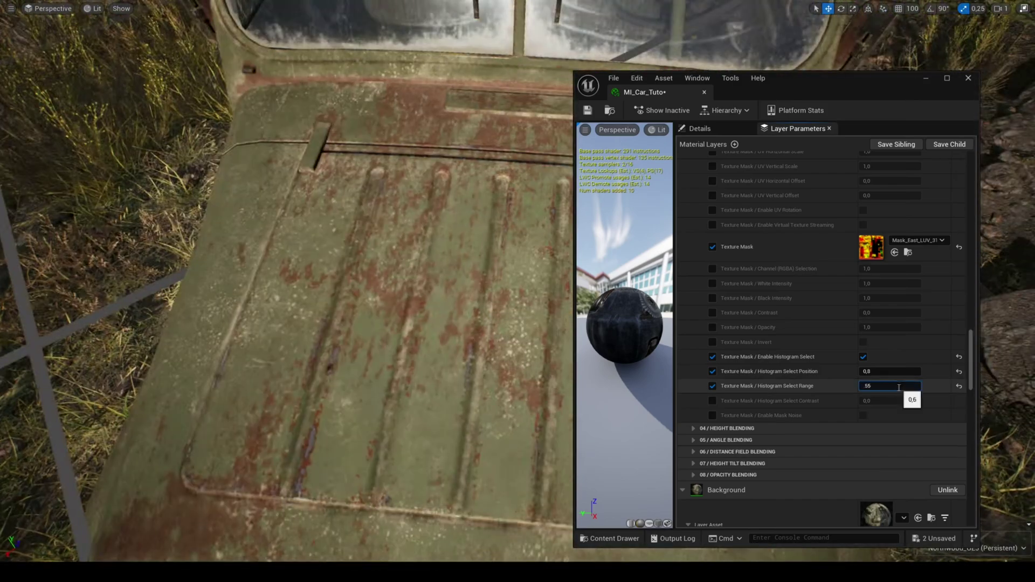
{"action": "key", "text": "Return"}
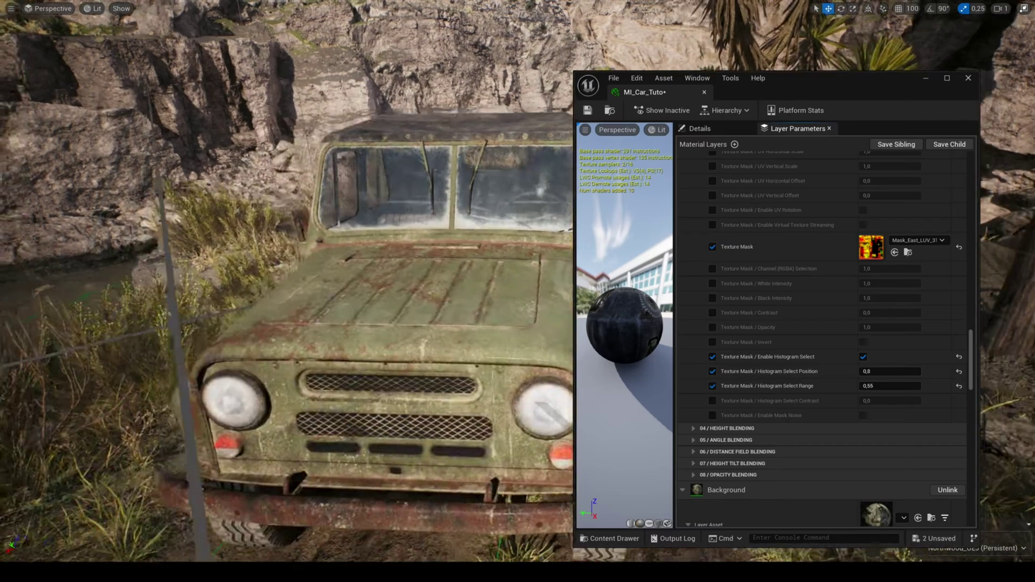
Try a Histogram Select Position of 0,5 on Layer 1's texture mask, and return it to 0,8
{"action": "right_click_drag", "start_coordinate": [1002, 331], "coordinate": [1011, 362]}
{"action": "left_click", "coordinate": [889, 371]}
{"action": "type", "text": ".5"}
{"action": "key", "text": "Return"}
{"action": "type", "text": ".8"}
{"action": "key", "text": "Return"}
Enable the Histogram Select Contrast override on Layer 1's texture mask and set it to 1
{"action": "left_click", "coordinate": [712, 401]}
{"action": "left_click", "coordinate": [877, 403]}
{"action": "type", "text": "1"}
{"action": "key", "text": "Return"}
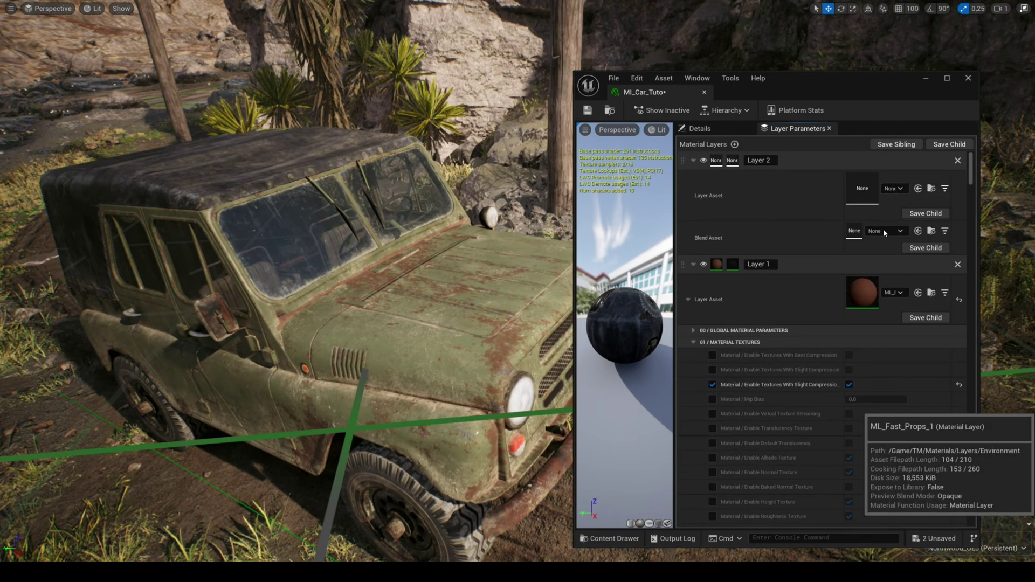
Assign the MLB_Props blend asset to Layer 2 and enable its texture mask with Mask_East_LUV_3151
{"action": "left_click", "coordinate": [883, 228]}
{"action": "left_click", "coordinate": [911, 338]}
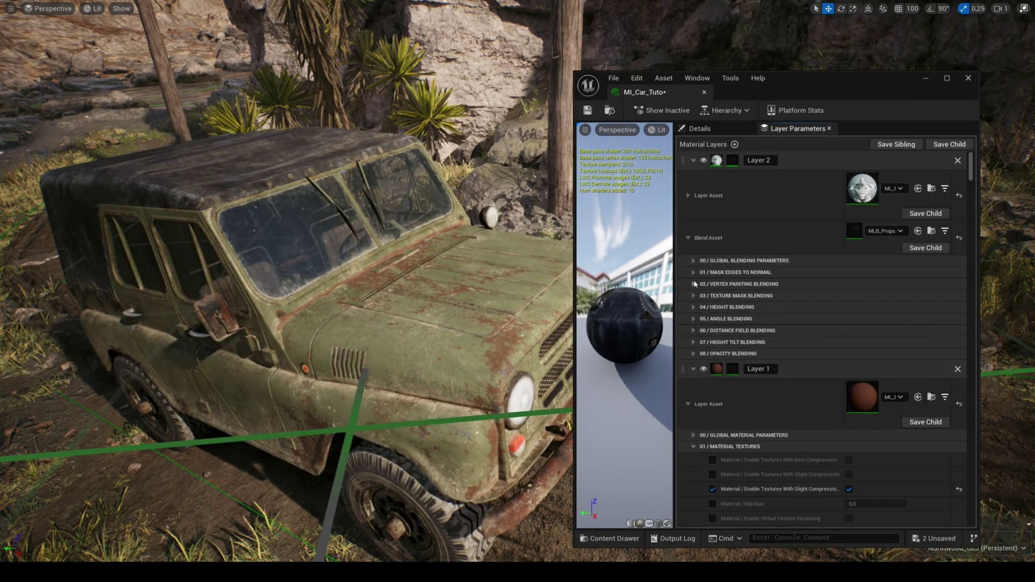
{"action": "left_click", "coordinate": [693, 295]}
{"action": "left_click", "coordinate": [848, 308]}
{"action": "scroll", "coordinate": [848, 309], "scroll_direction": "down", "scroll_amount": 4}
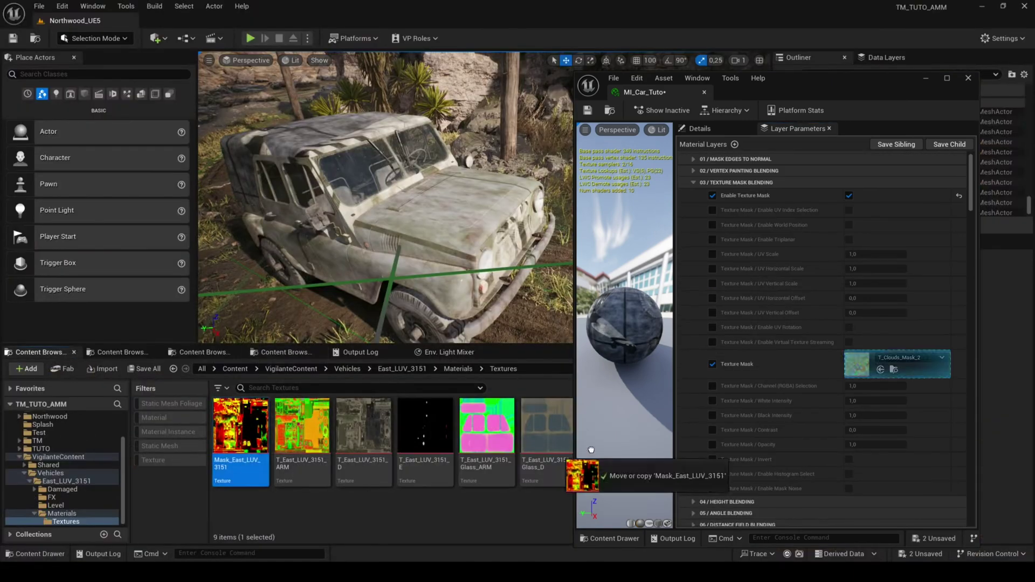
{"action": "left_click_drag", "start_coordinate": [598, 475], "coordinate": [857, 364]}
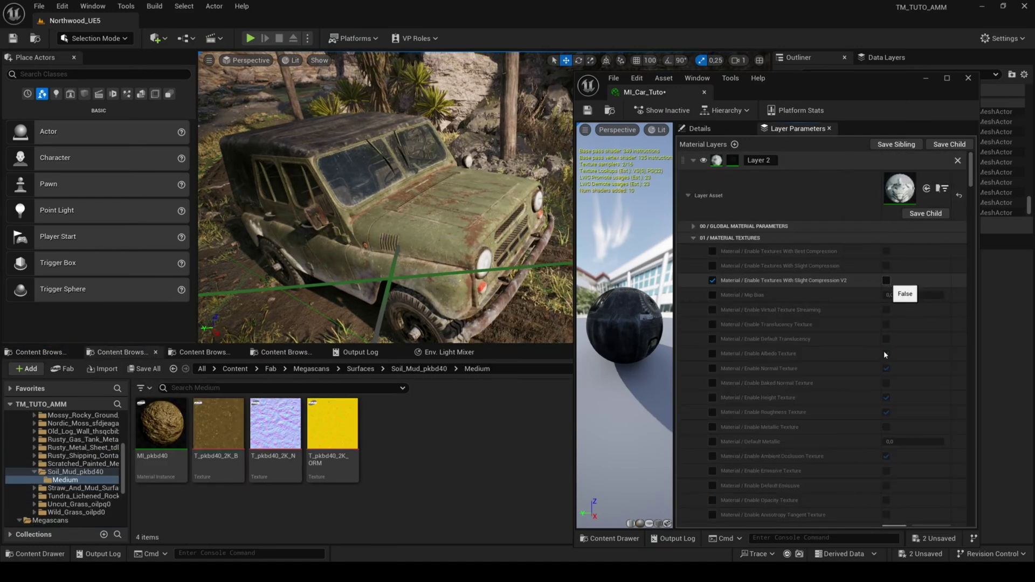
Enable Textures With Slight Compression V2 in Layer 2 and assign the T_pkbd40_2K ORM, normal and albedo textures
{"action": "left_click", "coordinate": [886, 280]}
{"action": "scroll", "coordinate": [846, 402], "scroll_direction": "down", "scroll_amount": 3}
{"action": "left_click", "coordinate": [713, 415]}
{"action": "left_click_drag", "start_coordinate": [333, 424], "coordinate": [894, 416]}
{"action": "left_click_drag", "start_coordinate": [275, 423], "coordinate": [890, 357]}
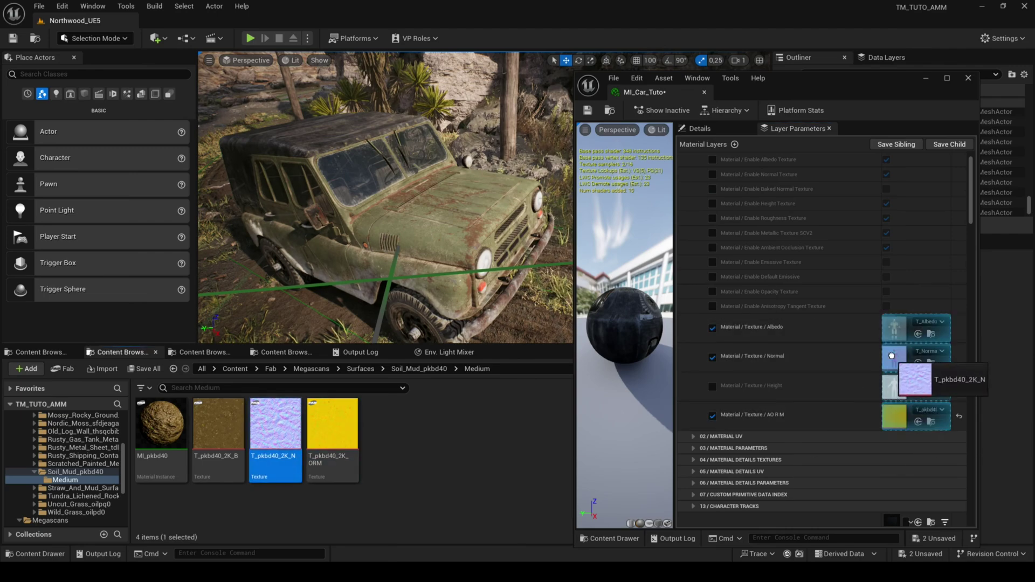
{"action": "left_click_drag", "start_coordinate": [217, 423], "coordinate": [894, 329]}
Override Layer 2's material UV Scale and set it to 0,2
{"action": "scroll", "coordinate": [786, 363], "scroll_direction": "down", "scroll_amount": 3}
{"action": "left_click", "coordinate": [694, 356]}
{"action": "left_click", "coordinate": [713, 472]}
{"action": "left_click", "coordinate": [904, 472]}
{"action": "type", "text": "0,2"}
{"action": "key", "text": "Return"}
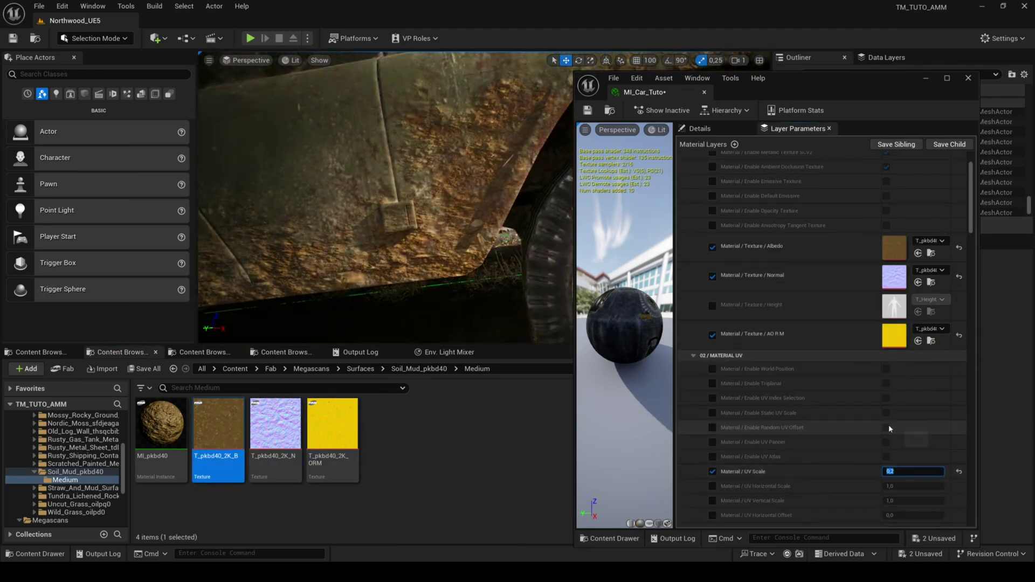
Enable Layer 2's albedo parameters and set the Albedo Color Correction to a pale lavender
{"action": "scroll", "coordinate": [889, 425], "scroll_direction": "down", "scroll_amount": 2}
{"action": "scroll", "coordinate": [904, 409], "scroll_direction": "down", "scroll_amount": 6}
{"action": "left_click", "coordinate": [693, 300]}
{"action": "left_click", "coordinate": [713, 341]}
{"action": "left_click", "coordinate": [887, 341]}
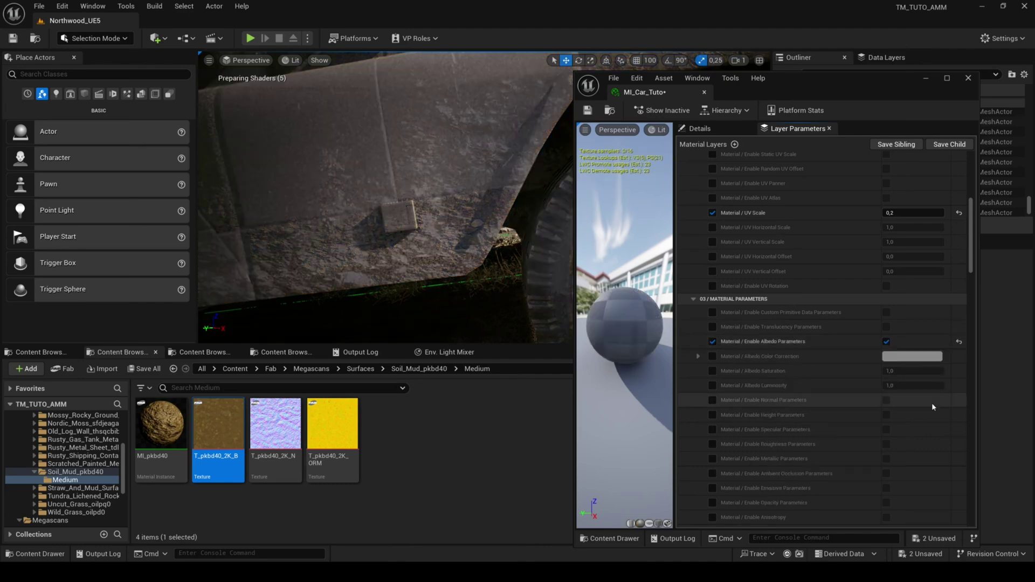
{"action": "left_click", "coordinate": [713, 357]}
{"action": "left_click", "coordinate": [914, 356]}
{"action": "left_click_drag", "start_coordinate": [742, 379], "coordinate": [726, 357]}
{"action": "scroll", "coordinate": [431, 216], "scroll_direction": "down", "scroll_amount": 6}
{"action": "left_click", "coordinate": [826, 547]}
Override Layer 2's Albedo Luminosity and set it to 1,4
{"action": "left_click", "coordinate": [713, 385]}
{"action": "left_click", "coordinate": [928, 387]}
{"action": "type", "text": "1.4"}
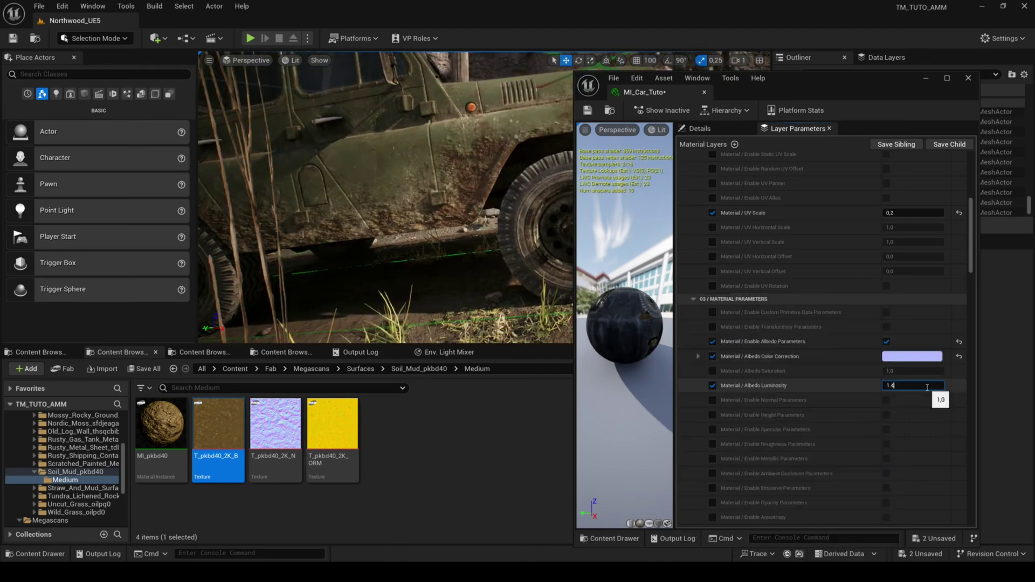
Override the White Intensity of Layer 2's texture mask and set it to 2
{"action": "scroll", "coordinate": [892, 406], "scroll_direction": "down", "scroll_amount": 10}
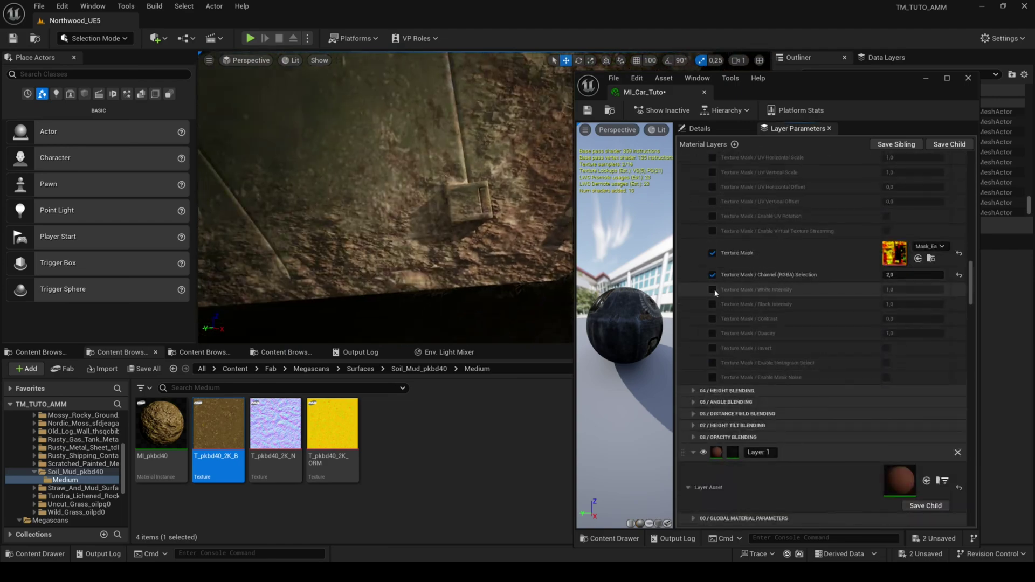
{"action": "key", "text": "Return"}
{"action": "mouse_move", "coordinate": [496, 281]}
{"action": "right_mouse_down"}
{"action": "mouse_move", "coordinate": [520, 289]}
{"action": "mouse_move", "coordinate": [496, 281]}
{"action": "right_mouse_up"}
{"action": "key", "text": "F11"}
{"action": "scroll", "coordinate": [496, 281], "scroll_direction": "up", "scroll_amount": 3}
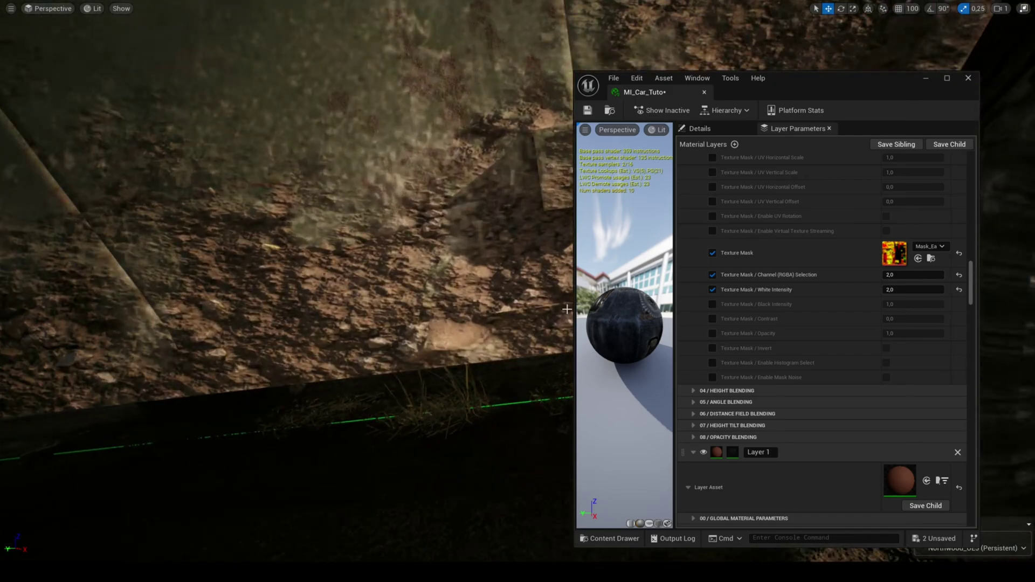
Try a White Intensity of 4 on Layer 2's texture mask, and return it to 2
{"action": "left_click", "coordinate": [926, 292]}
{"action": "type", "text": "4"}
{"action": "key", "text": "Return"}
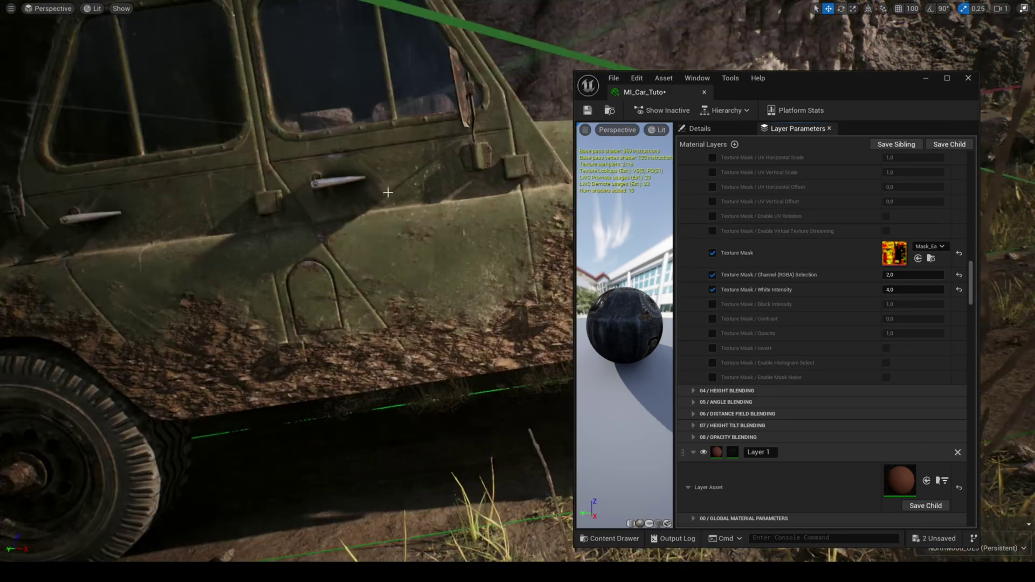
{"action": "right_click_drag", "start_coordinate": [442, 220], "coordinate": [416, 218]}
{"action": "key", "text": "Return"}
Enable Blend Previous Material in Layer 2's global blending parameters
{"action": "right_click_drag", "start_coordinate": [490, 324], "coordinate": [445, 336]}
{"action": "scroll", "coordinate": [829, 333], "scroll_direction": "up", "scroll_amount": 5}
{"action": "left_click", "coordinate": [695, 168]}
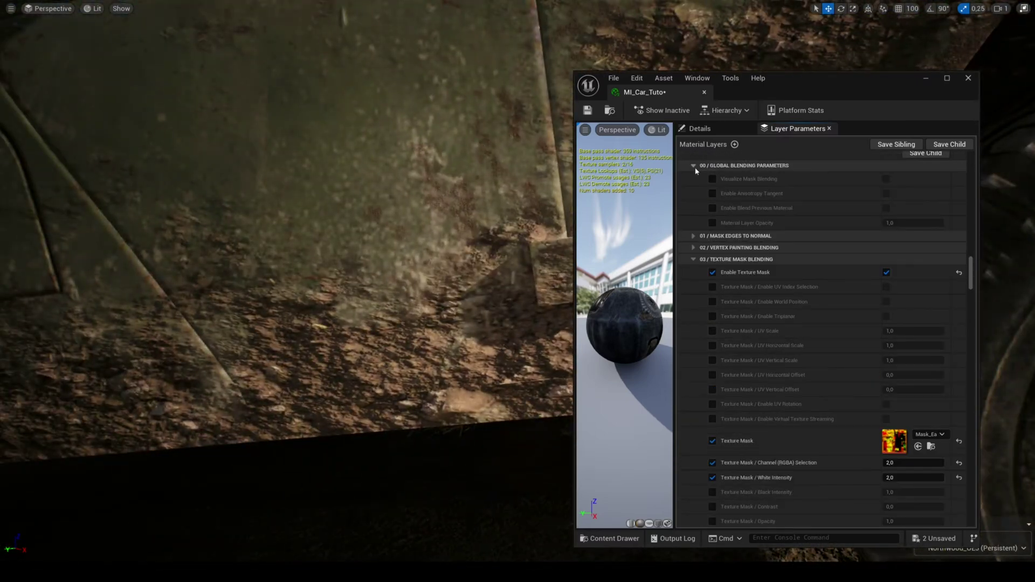
{"action": "left_click", "coordinate": [887, 209]}
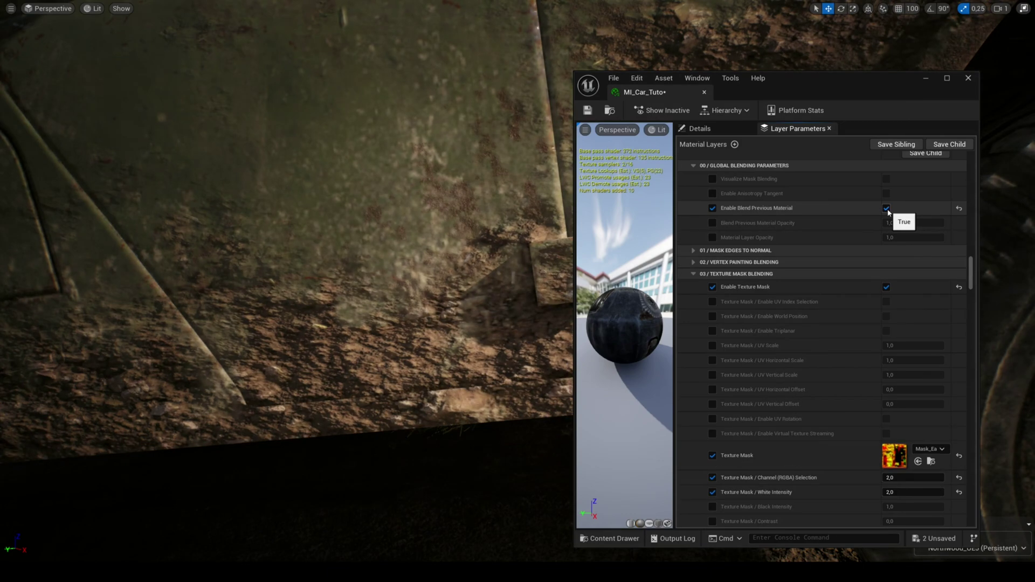
{"action": "key", "text": "Return"}
{"action": "right_click_drag", "start_coordinate": [464, 280], "coordinate": [501, 264]}
Set Layer 2's Albedo Luminosity to 1 and enable its specular parameters with an IOR Specular of 3
{"action": "left_click", "coordinate": [914, 241]}
{"action": "type", "text": "1"}
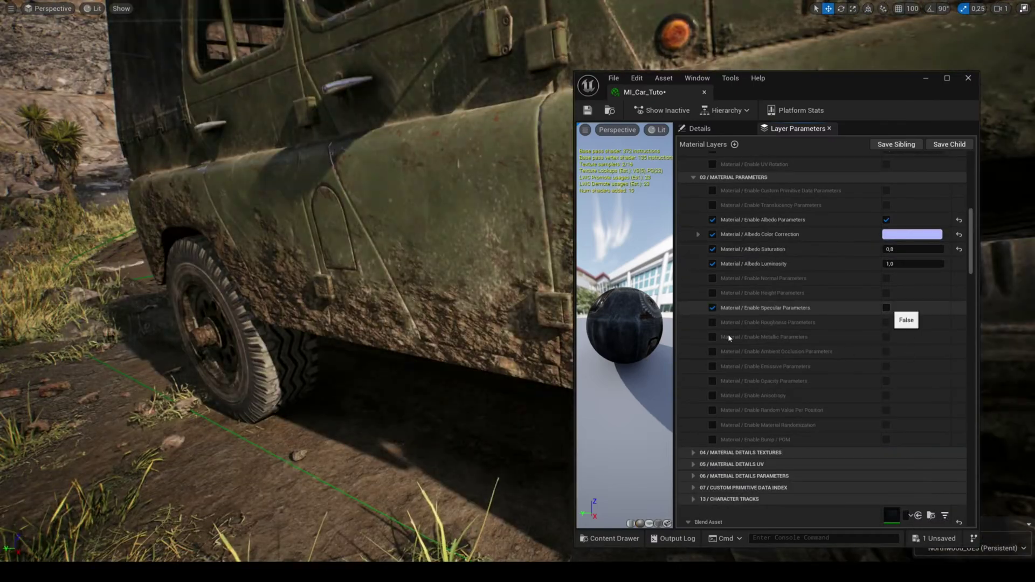
{"action": "left_click", "coordinate": [887, 307]}
{"action": "left_click", "coordinate": [913, 337]}
{"action": "type", "text": "3"}
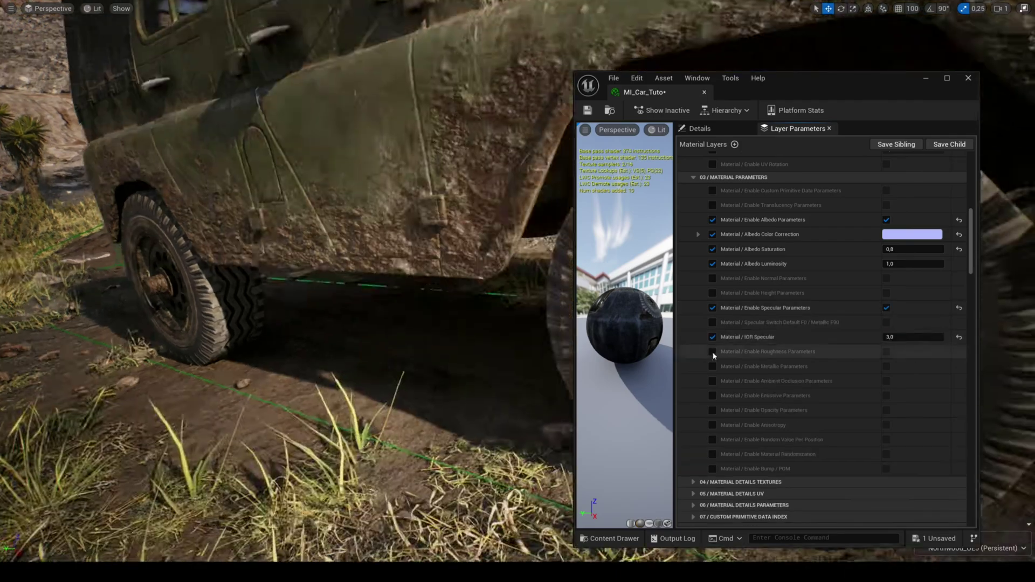
Enable Layer 2's roughness parameters with a Roughness Intensity of 0,7, and enable its normal parameters
{"action": "left_click", "coordinate": [887, 352]}
{"action": "left_click", "coordinate": [912, 367]}
{"action": "type", "text": ".7"}
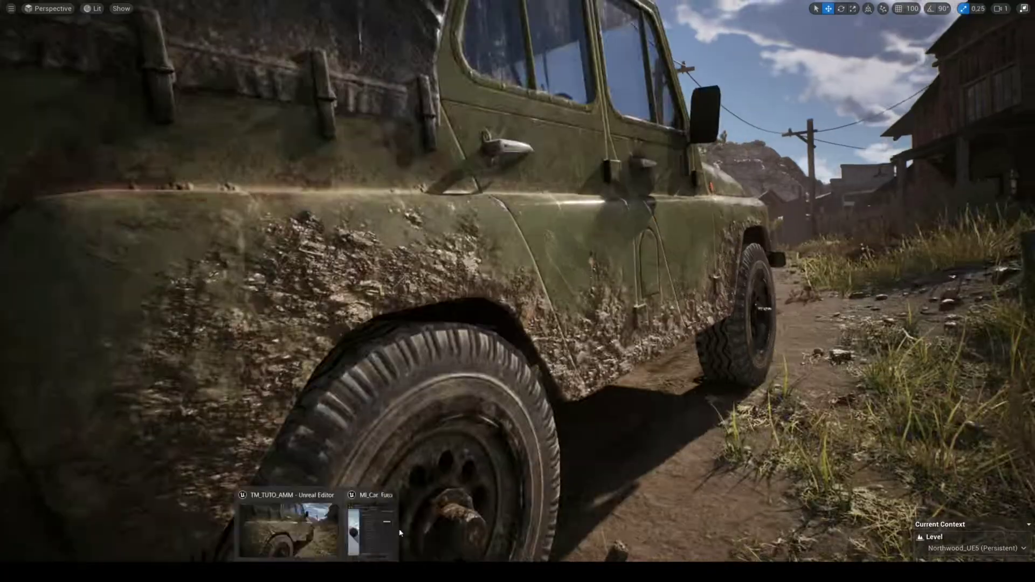
{"action": "left_click", "coordinate": [400, 533]}
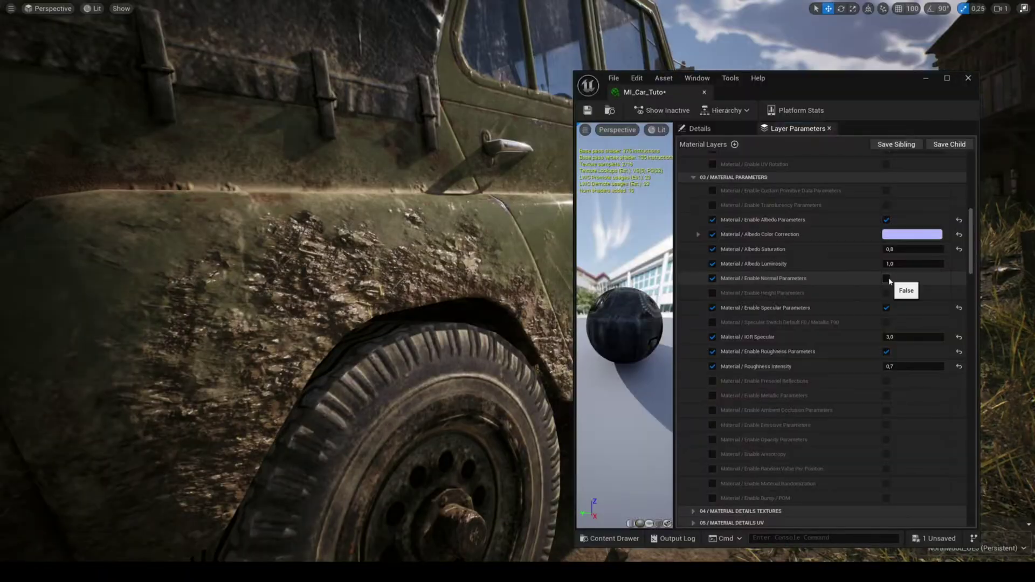
{"action": "left_click", "coordinate": [887, 279]}
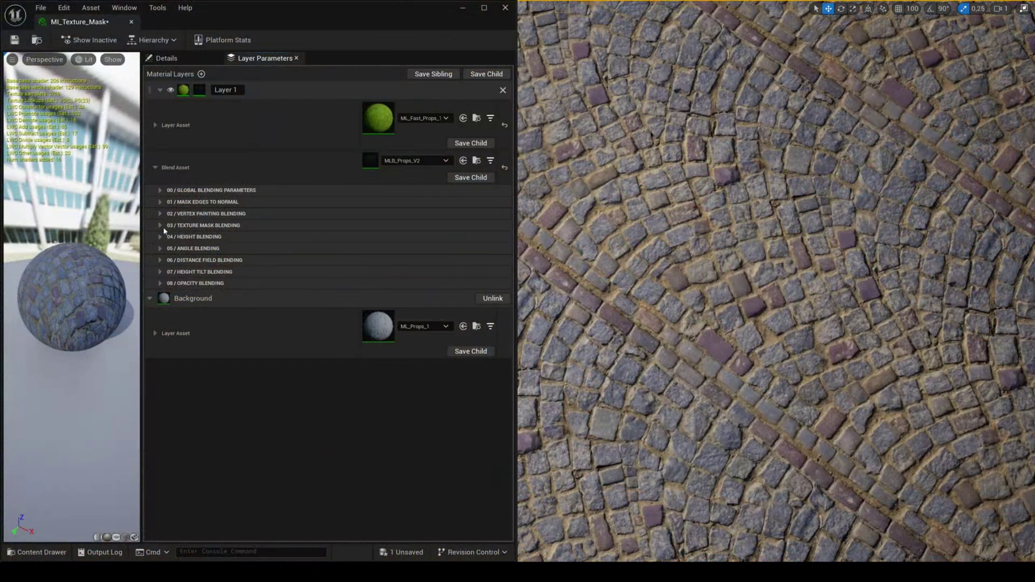
In MI_Texture_Mask, enable Layer 1's texture mask blending and assign T_Perlin_Noise_Mask_1 as the mask
{"action": "left_click", "coordinate": [161, 226]}
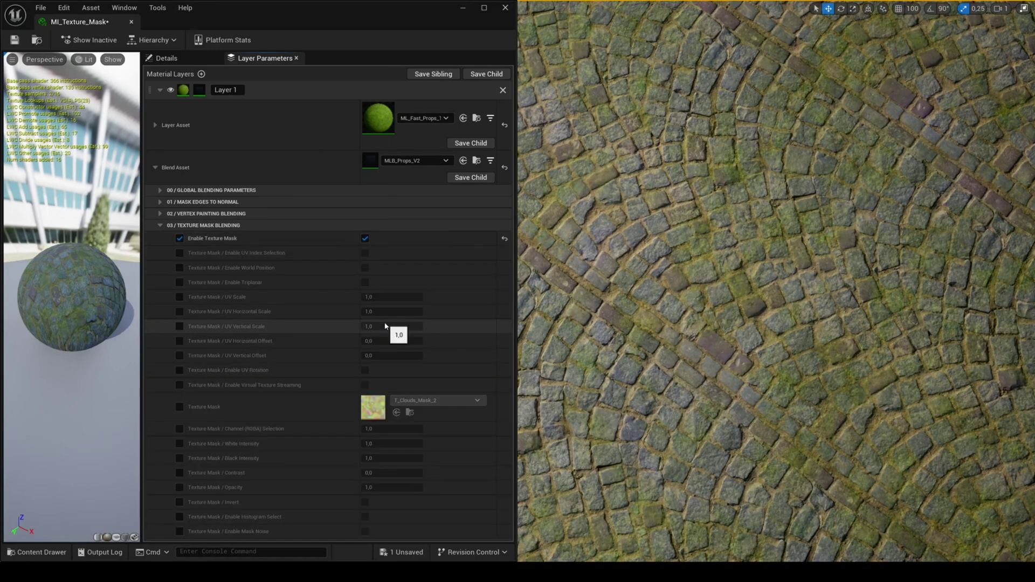
{"action": "left_click", "coordinate": [180, 407]}
{"action": "left_click", "coordinate": [425, 401]}
{"action": "scroll", "coordinate": [453, 323], "scroll_direction": "down", "scroll_amount": 5}
{"action": "left_click", "coordinate": [453, 302]}
Override the UV Scale of Layer 1's texture mask and set it to 5
{"action": "left_click", "coordinate": [180, 297]}
{"action": "left_click", "coordinate": [386, 297]}
{"action": "type", "text": "5"}
{"action": "key", "text": "Return"}
{"action": "scroll", "coordinate": [240, 312], "scroll_direction": "down", "scroll_amount": 2}
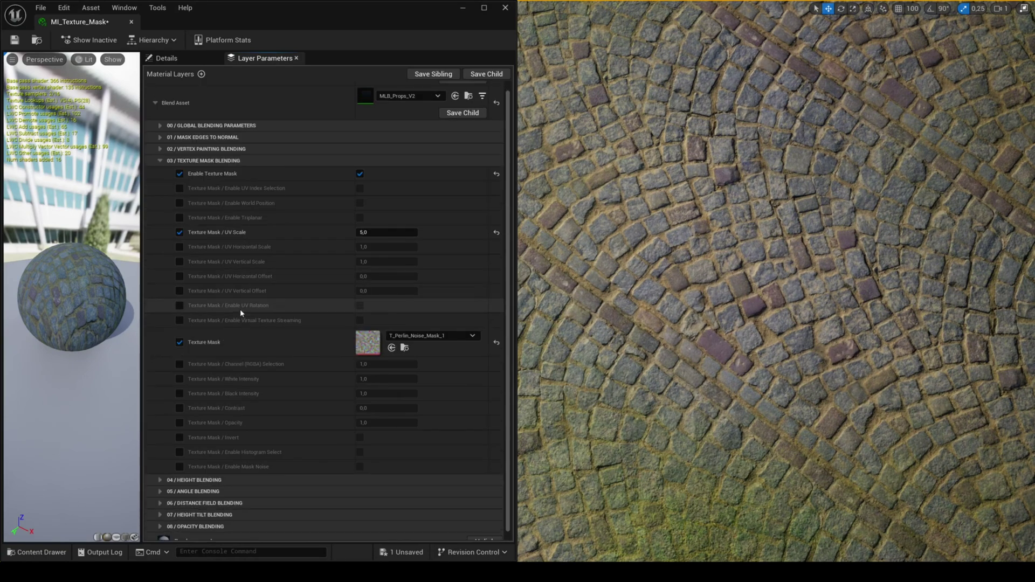
Enable mask noise on Layer 1's texture mask with a noise UV Scale of 0,1 and noise Contrast of 0,1
{"action": "left_click", "coordinate": [360, 467]}
{"action": "scroll", "coordinate": [337, 432], "scroll_direction": "down", "scroll_amount": 4}
{"action": "left_click", "coordinate": [180, 427]}
{"action": "double_click", "coordinate": [398, 427]}
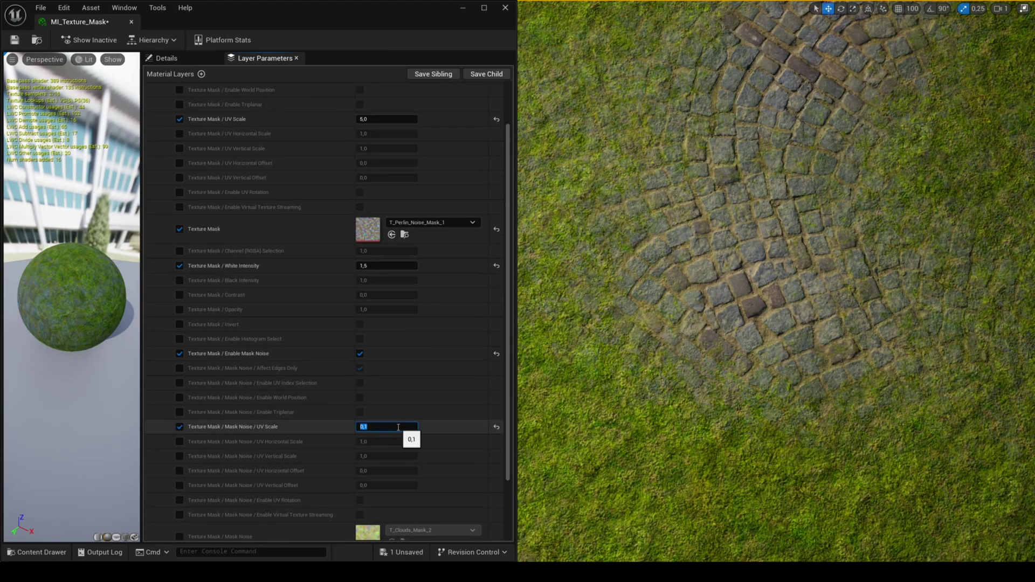
{"action": "scroll", "coordinate": [348, 486], "scroll_direction": "down", "scroll_amount": 4}
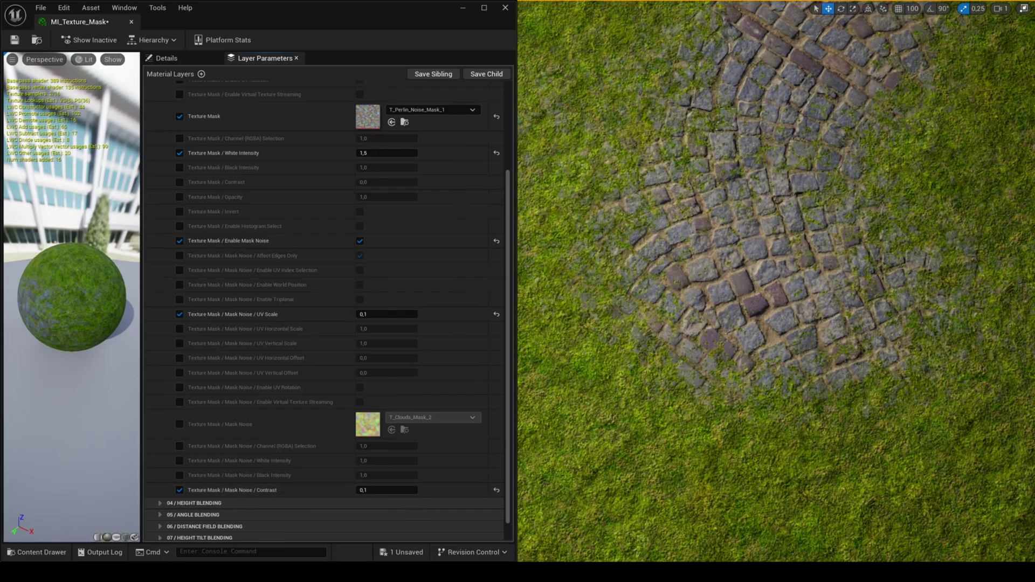
{"action": "right_click_drag", "start_coordinate": [776, 291], "coordinate": [766, 302]}
Disable mask noise and override the texture mask's Contrast, trying 0,1 and setting it to 0,05
{"action": "scroll", "coordinate": [349, 293], "scroll_direction": "down", "scroll_amount": 5}
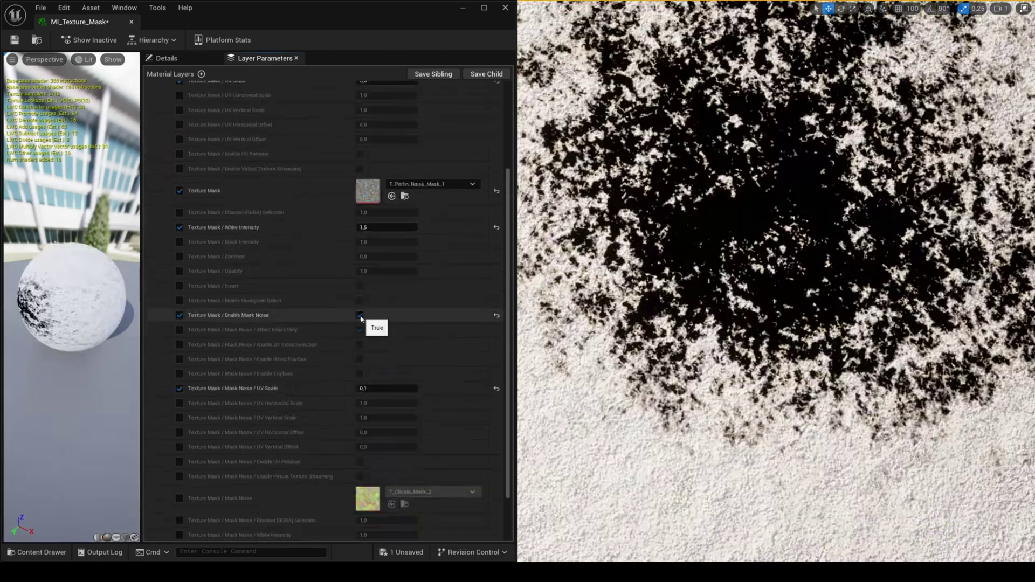
{"action": "left_click", "coordinate": [360, 318]}
{"action": "left_click", "coordinate": [179, 347]}
{"action": "left_click", "coordinate": [378, 348]}
{"action": "type", "text": "0,1"}
{"action": "key", "text": "Return"}
{"action": "type", "text": "0,05"}
{"action": "key", "text": "Return"}
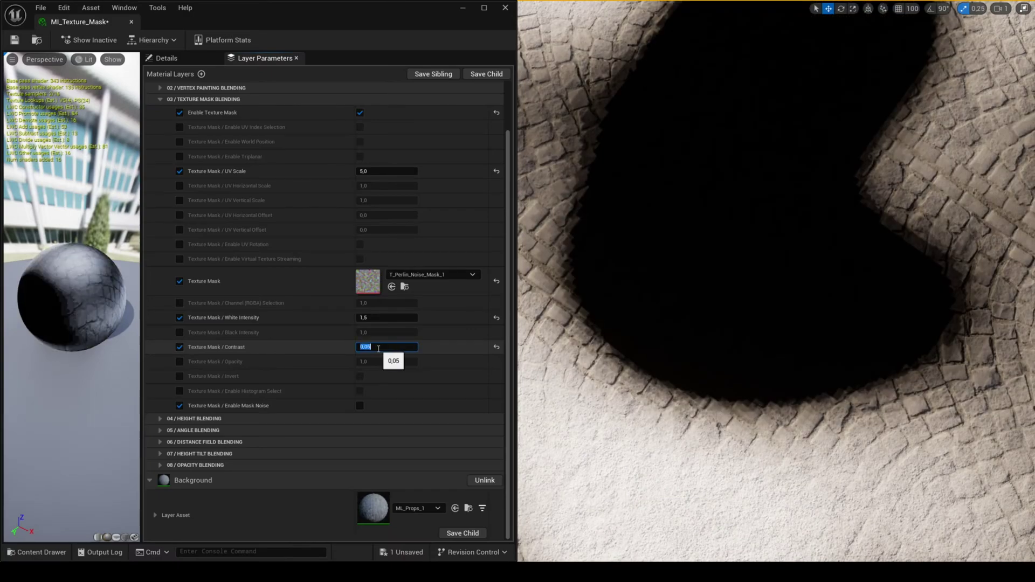
Re-enable mask noise and set the texture mask's Contrast to 0,02
{"action": "left_click", "coordinate": [360, 406]}
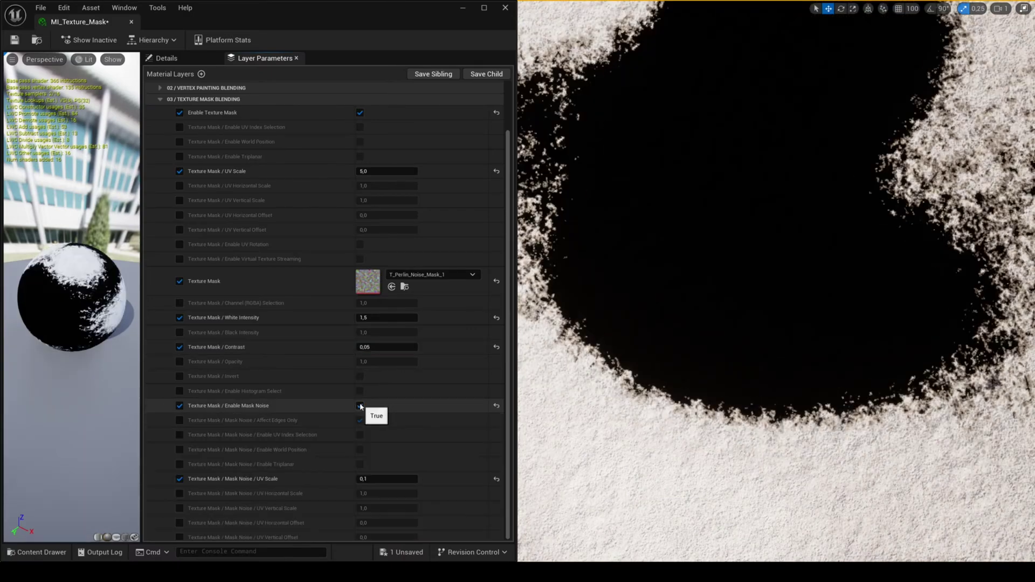
{"action": "left_click", "coordinate": [381, 348]}
{"action": "type", "text": "0,02"}
{"action": "key", "text": "Return"}
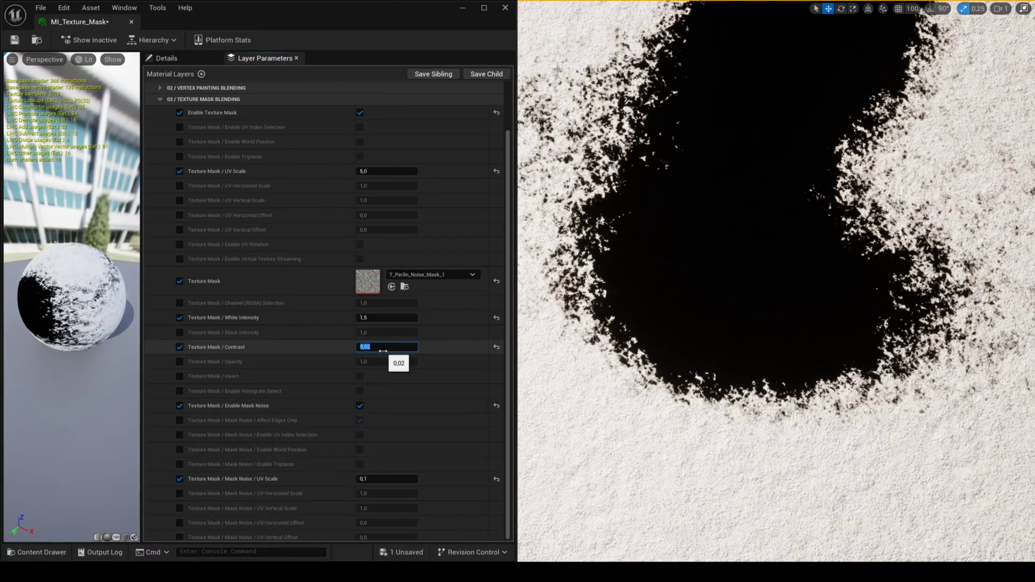
Turn off Visualize Mask Blending and enable Blend Previous Material with an opacity of 0,4
{"action": "scroll", "coordinate": [361, 102], "scroll_direction": "up", "scroll_amount": 3}
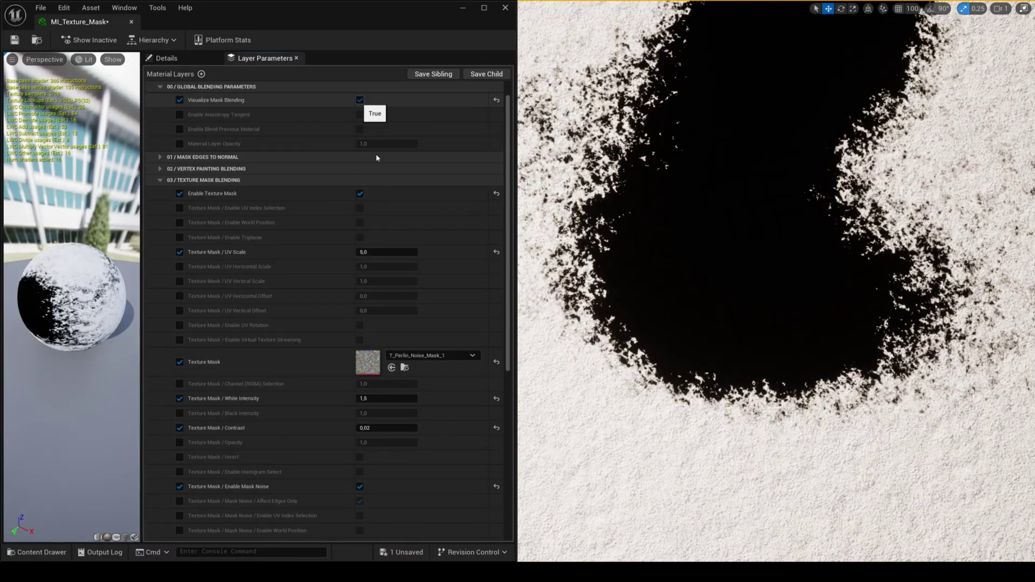
{"action": "left_click", "coordinate": [360, 99]}
{"action": "left_click", "coordinate": [359, 130]}
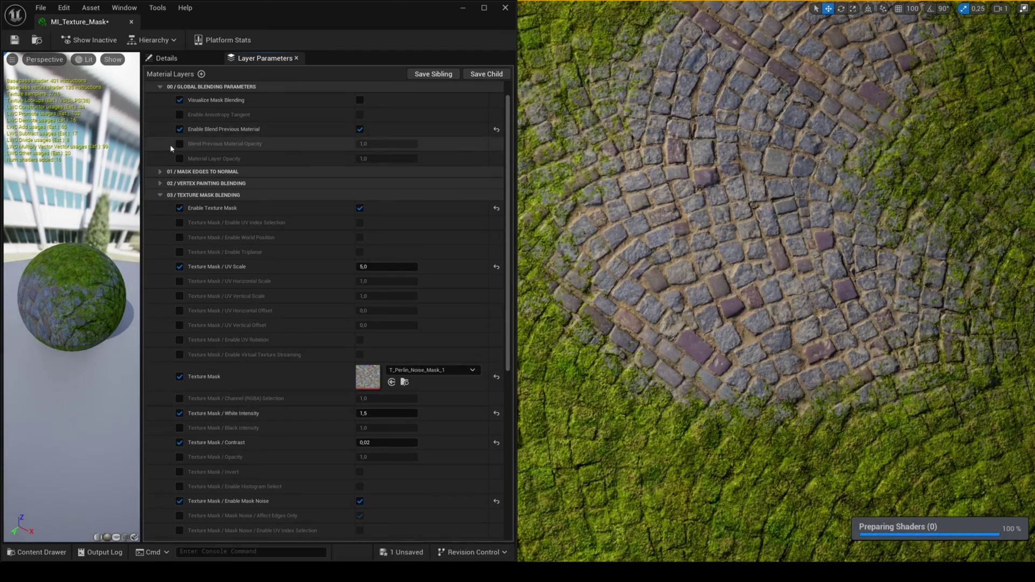
{"action": "left_click", "coordinate": [382, 144]}
{"action": "scroll", "coordinate": [412, 332], "scroll_direction": "down", "scroll_amount": 8}
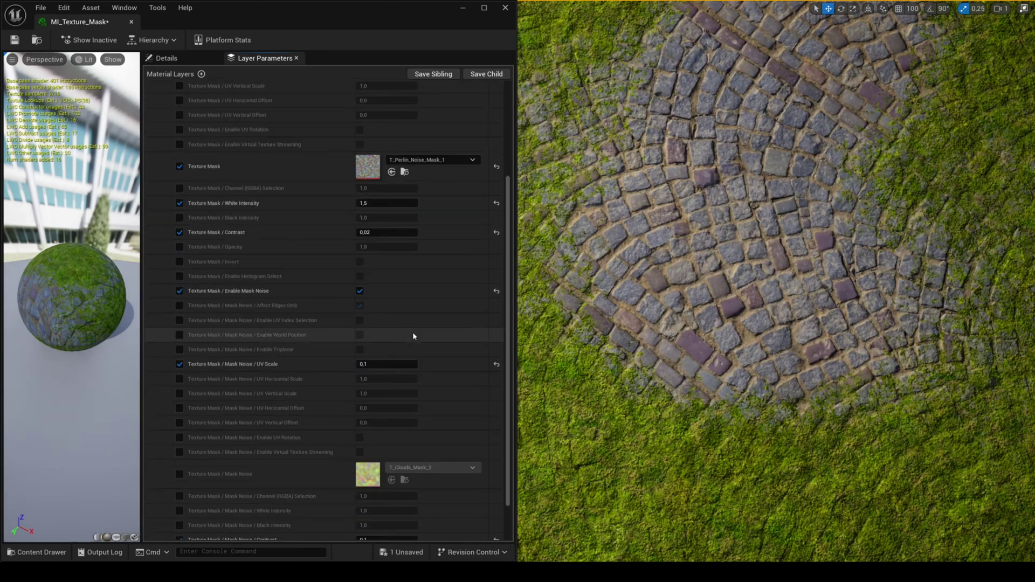
Enable World Position for Layer 1's texture mask and set its UV Scale to 20
{"action": "left_click", "coordinate": [393, 460]}
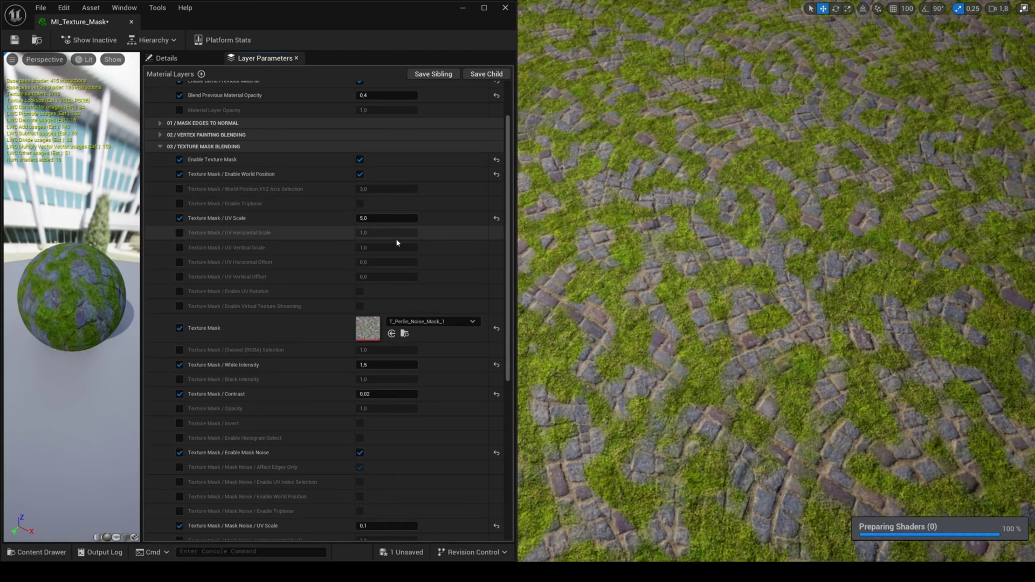
{"action": "left_click", "coordinate": [391, 218]}
{"action": "type", "text": "20"}
{"action": "key", "text": "Return"}
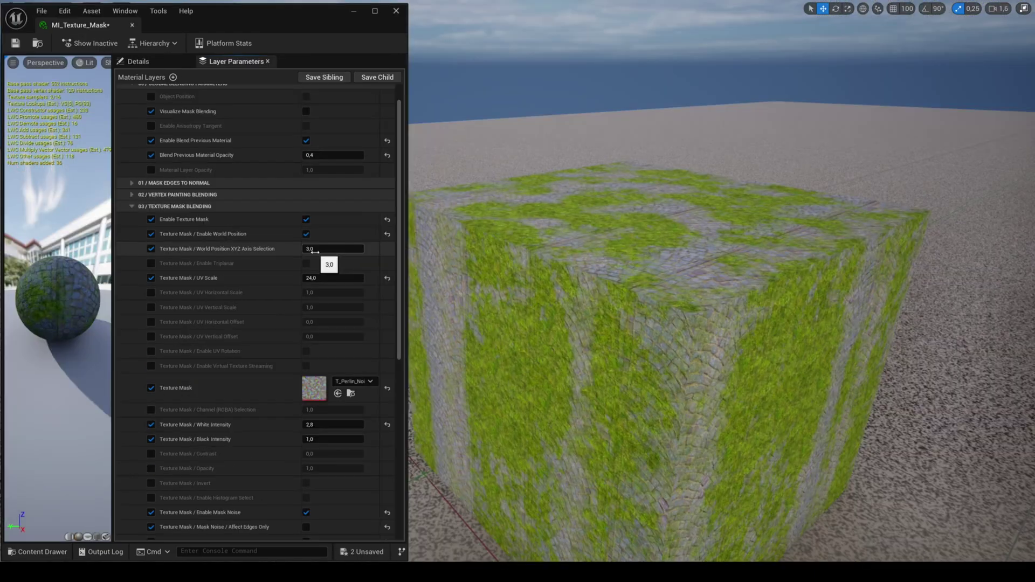
{"action": "key", "text": "Return"}
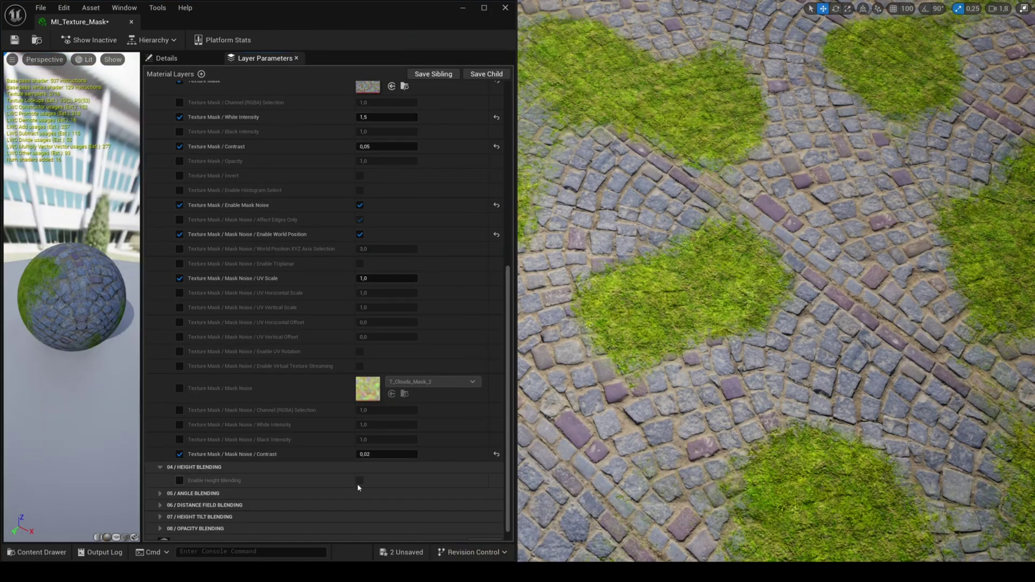
Enable height blending on Layer 1 and set the Height Blend Distance to 0
{"action": "left_click", "coordinate": [360, 481]}
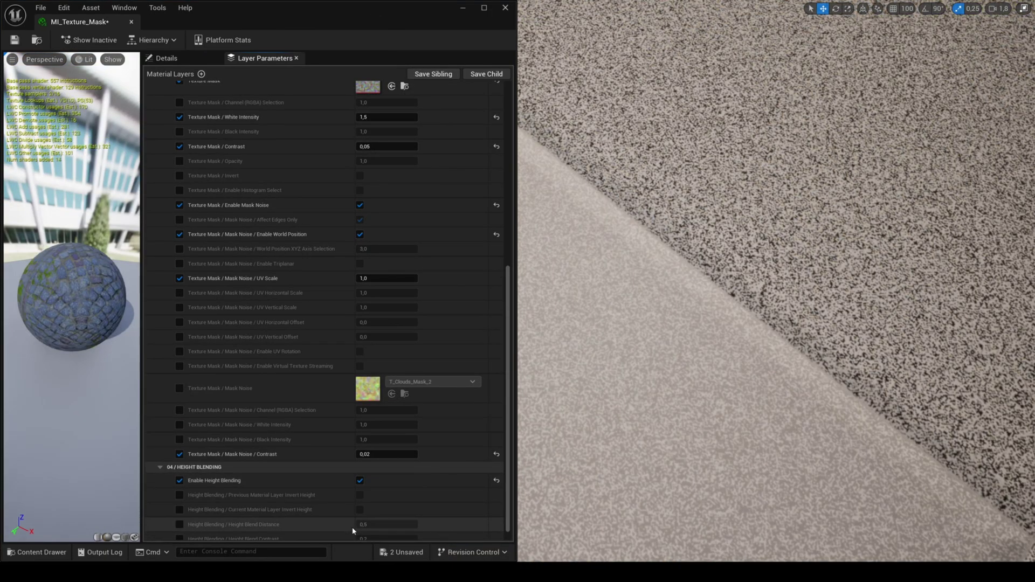
{"action": "scroll", "coordinate": [338, 502], "scroll_direction": "down", "scroll_amount": 3}
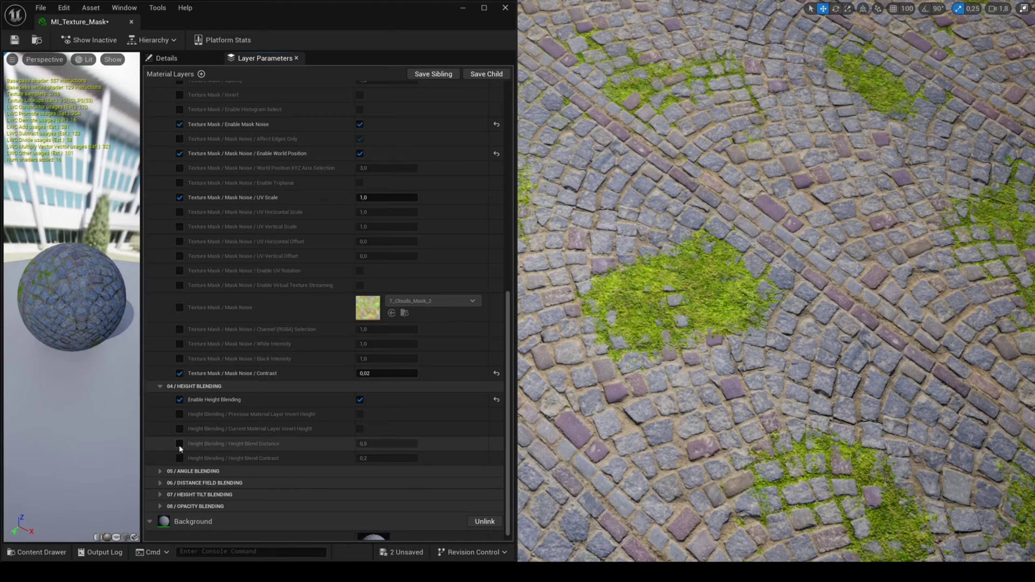
{"action": "type", "text": "0"}
{"action": "key", "text": "Return"}
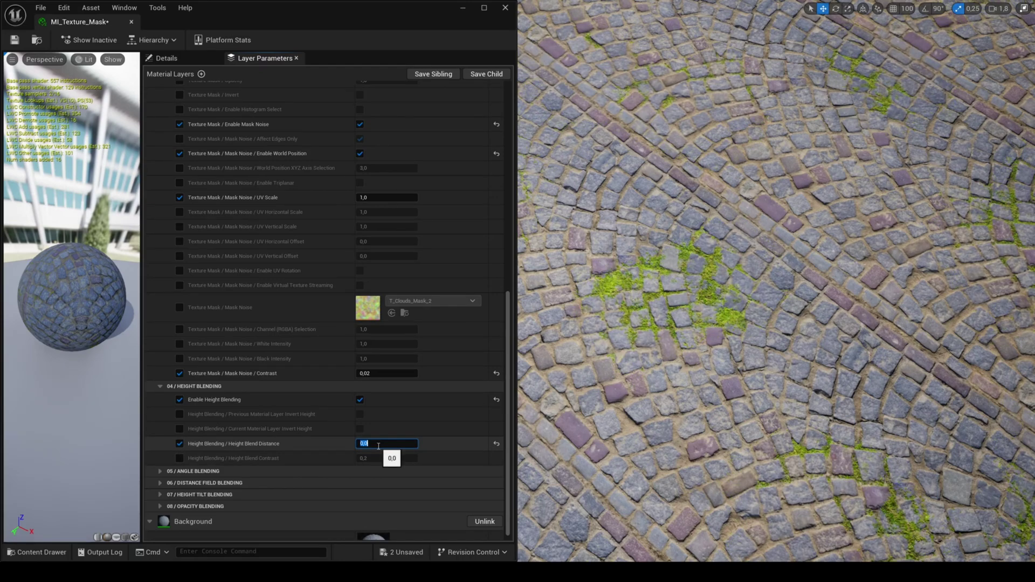
{"action": "key", "text": "w"}
{"action": "right_click_drag", "start_coordinate": [695, 352], "coordinate": [701, 350]}
{"action": "key", "text": "ctrl+l"}
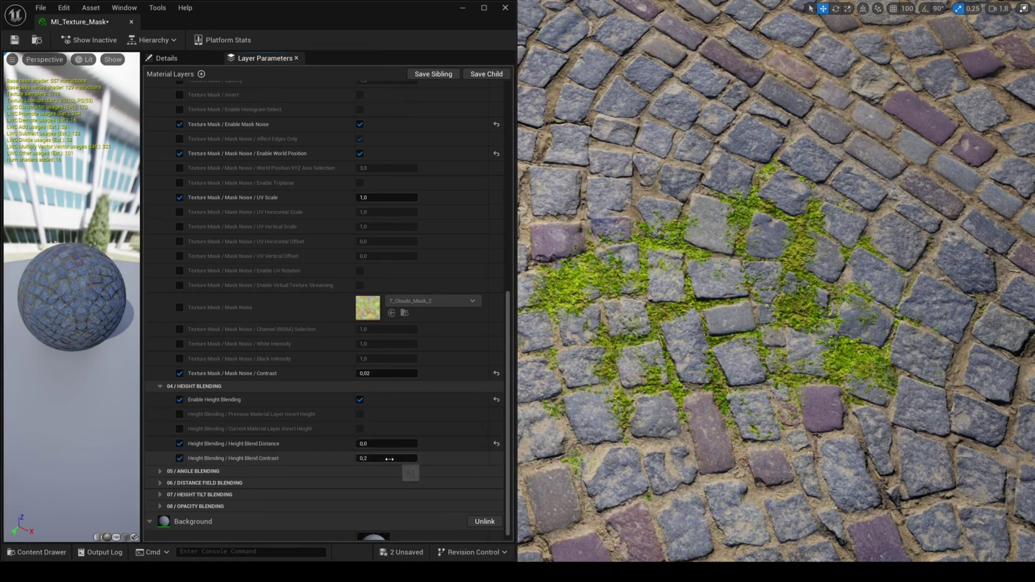
Try Height Blend Contrast values of 0 and 1, and reset the parameter to its default
{"action": "left_click", "coordinate": [390, 459]}
{"action": "type", "text": "0"}
{"action": "key", "text": "Return"}
{"action": "type", "text": "1"}
{"action": "key", "text": "Return"}
{"action": "left_click", "coordinate": [496, 458]}
Test increasing Height Blend Distance values from 0,1 up to 1, and set the distance to 0,4
{"action": "left_click", "coordinate": [404, 444]}
{"action": "type", "text": "0,1"}
{"action": "key", "text": "Return"}
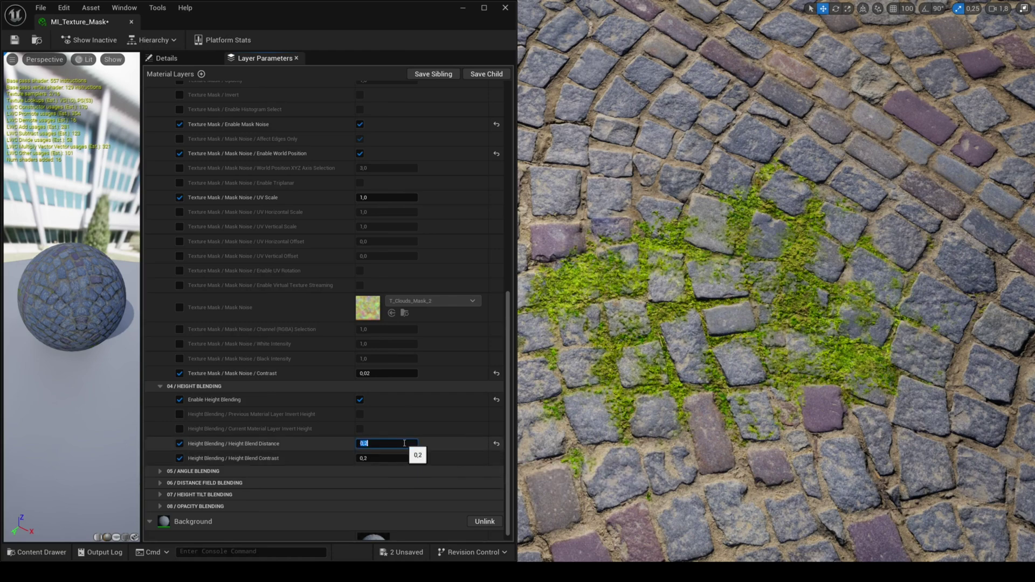
{"action": "type", "text": "0,3"}
{"action": "key", "text": "Return"}
{"action": "type", "text": "0,5"}
{"action": "key", "text": "Return"}
{"action": "type", "text": ".7"}
{"action": "key", "text": "Return"}
{"action": "type", "text": ".9"}
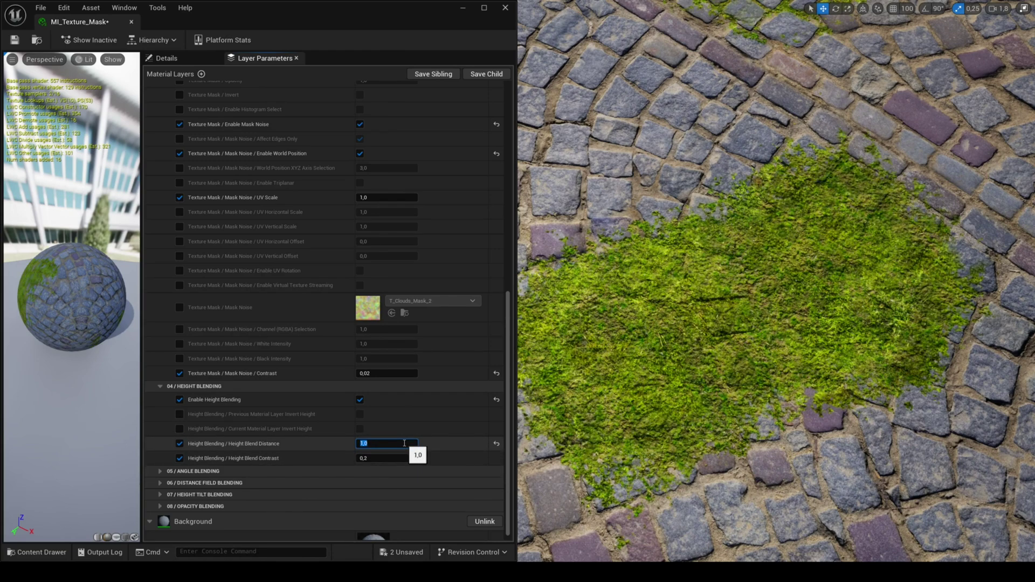
{"action": "type", "text": "0,4"}
{"action": "key", "text": "Return"}
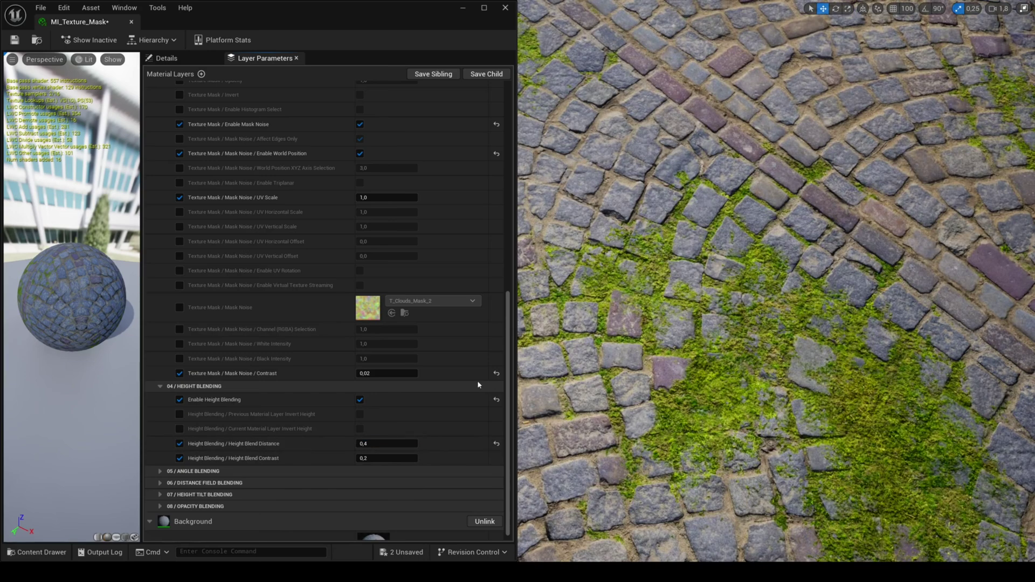
Try inverting the current material layer's height, and invert the previous material layer's height instead
{"action": "left_click", "coordinate": [360, 430]}
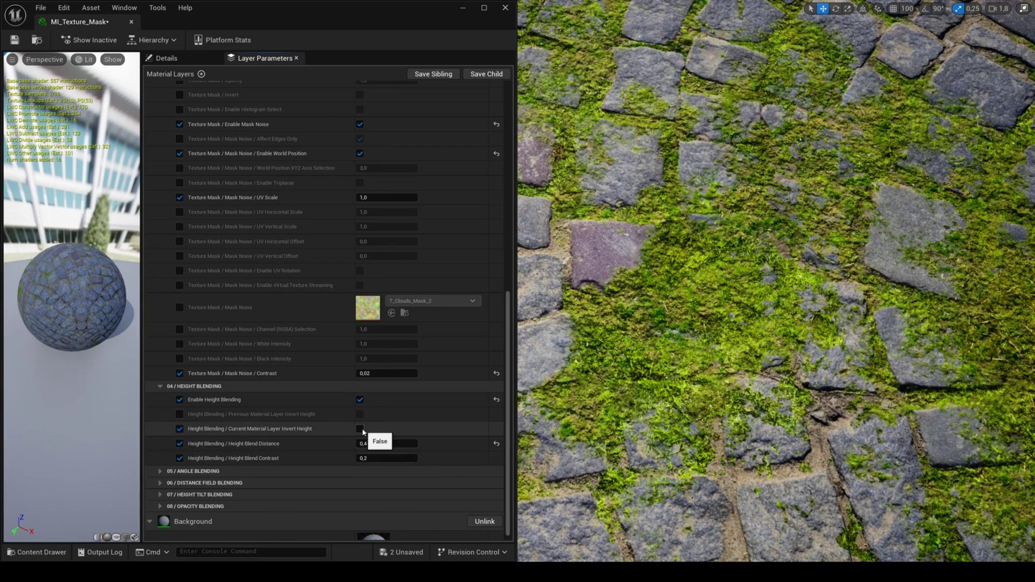
{"action": "left_click", "coordinate": [361, 430]}
{"action": "left_click", "coordinate": [360, 415]}
Try a Height Blend Distance of 0,7 with the inverted height, and set it to 0,5
{"action": "left_click", "coordinate": [378, 444]}
{"action": "type", "text": "0,7"}
{"action": "key", "text": "Return"}
{"action": "left_click", "coordinate": [404, 443]}
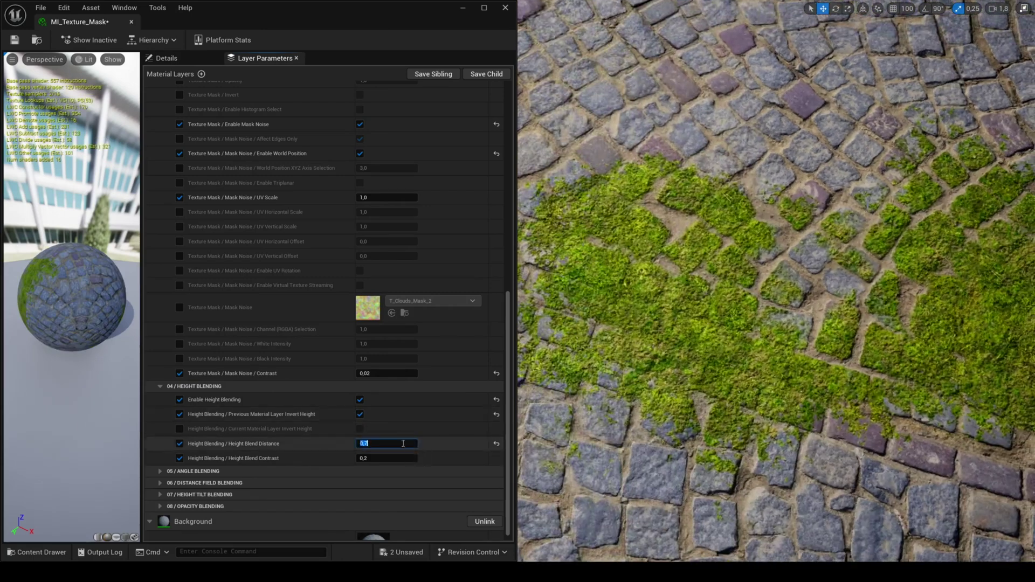
{"action": "type", "text": "0,5"}
{"action": "key", "text": "Return"}
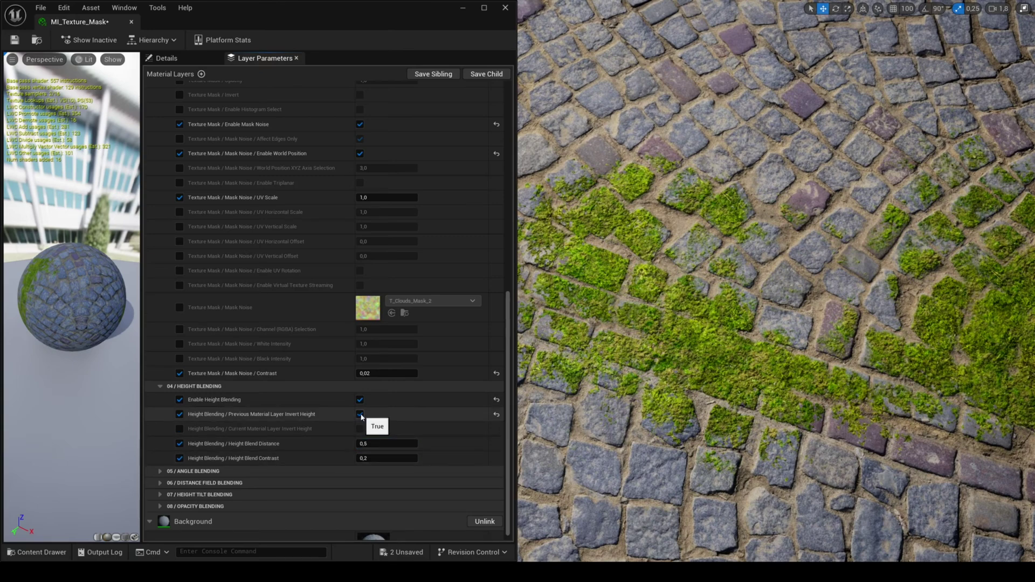
Turn off the previous material layer's height inversion, and enable tessellation with a displacement magnitude of 0,7
{"action": "left_click", "coordinate": [360, 415]}
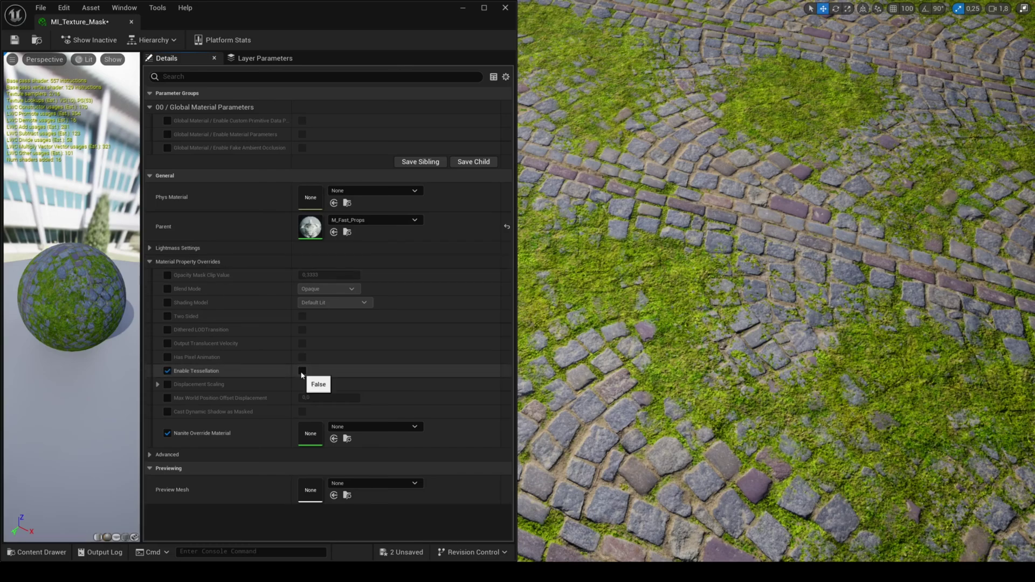
{"action": "left_click", "coordinate": [302, 371]}
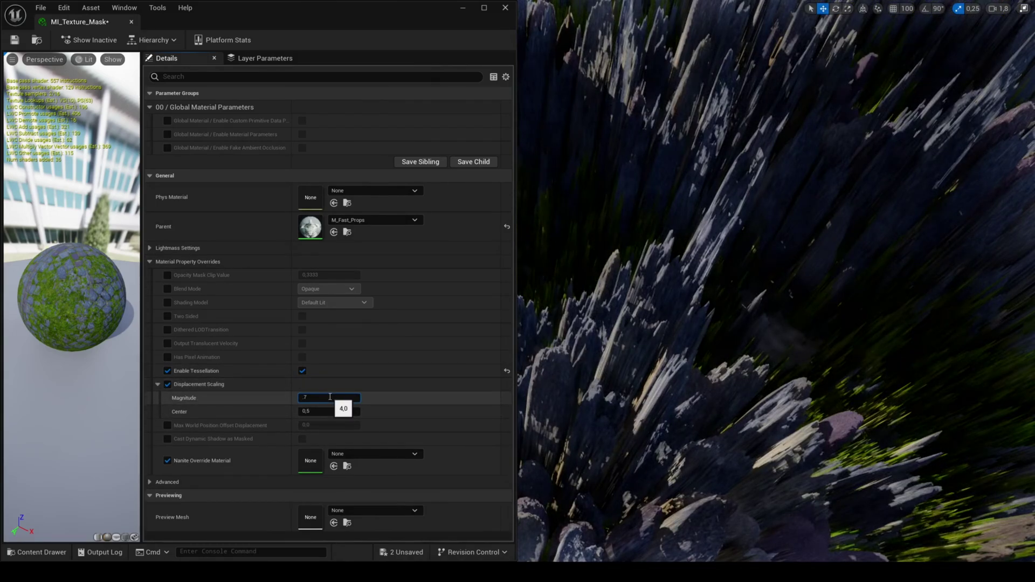
{"action": "left_click", "coordinate": [330, 397]}
{"action": "type", "text": ".7"}
{"action": "key", "text": "Return"}
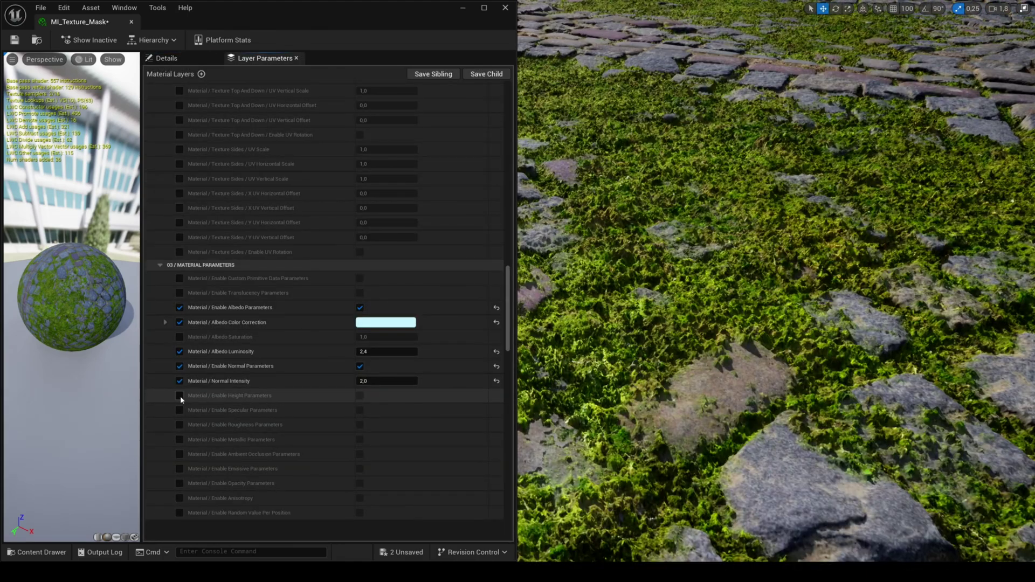
Enable the material's height parameters with a custom Height Intensity, and turn off Affect Edges Only for the mask noise
{"action": "left_click", "coordinate": [180, 395]}
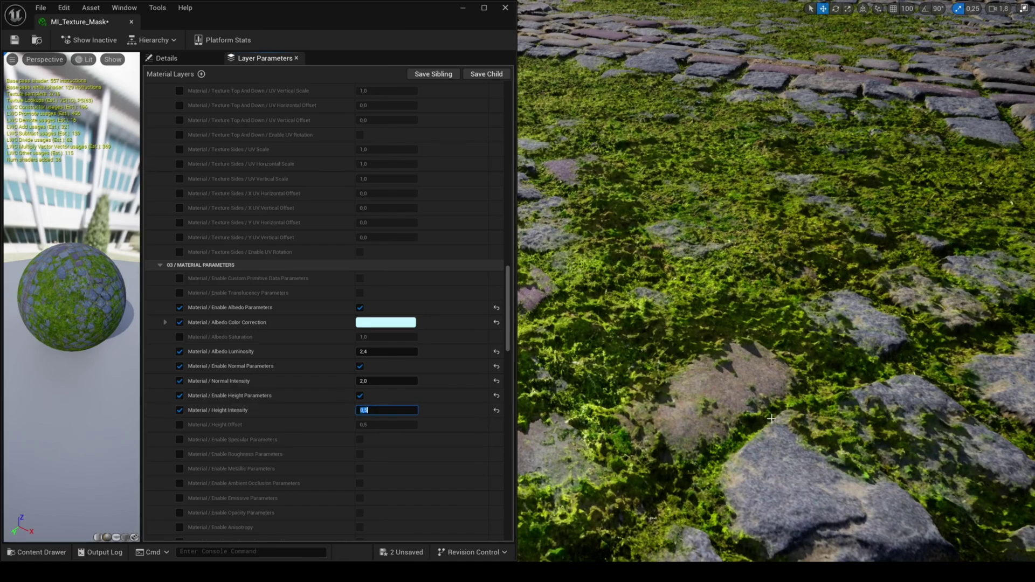
{"action": "key", "text": "Return"}
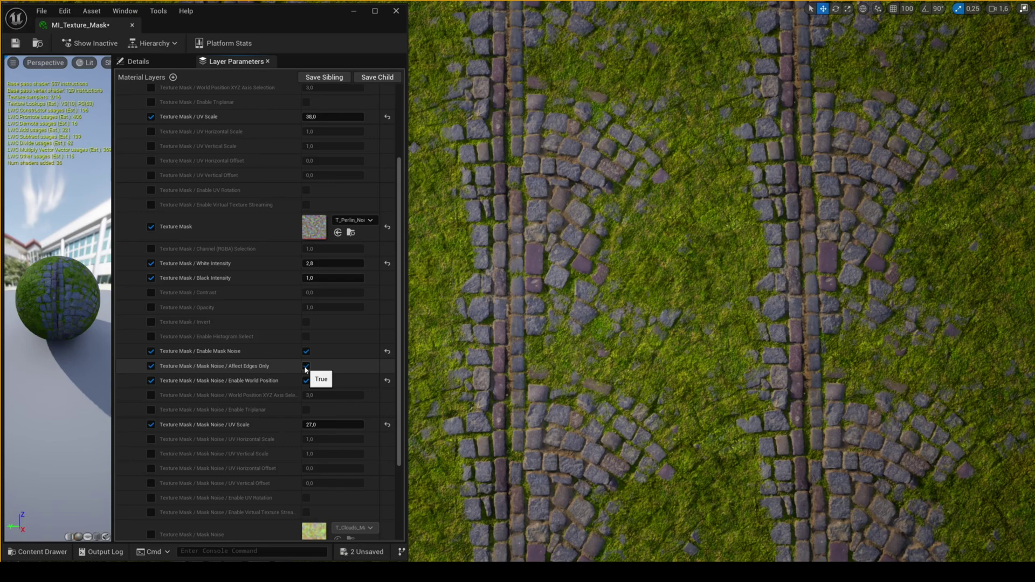
{"action": "left_click", "coordinate": [306, 367]}
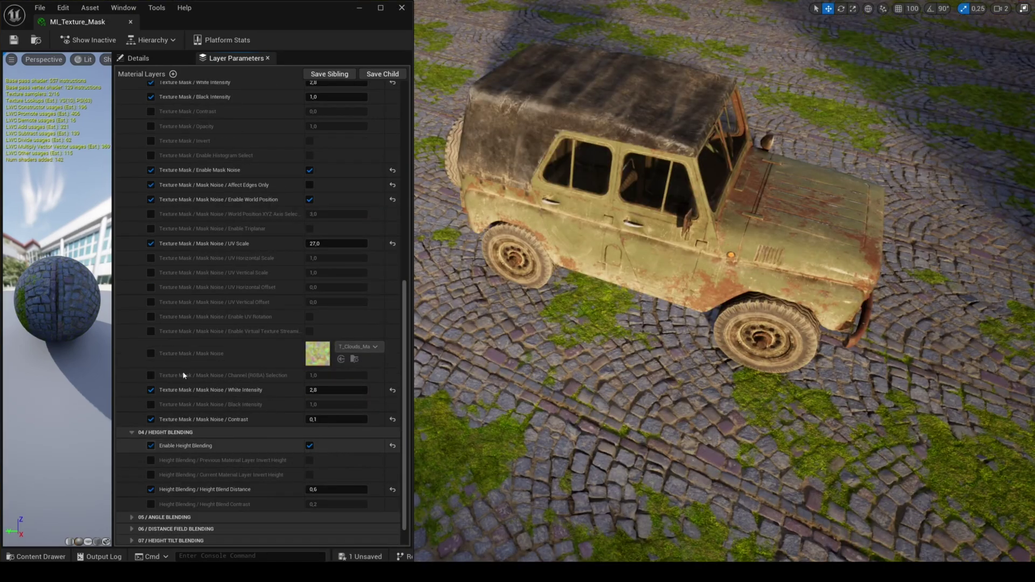
Switch the height blending, mask noise and previous-material blending overrides off and back on to compare the grass on the cobblestone
{"action": "scroll", "coordinate": [160, 404], "scroll_direction": "up", "scroll_amount": 3}
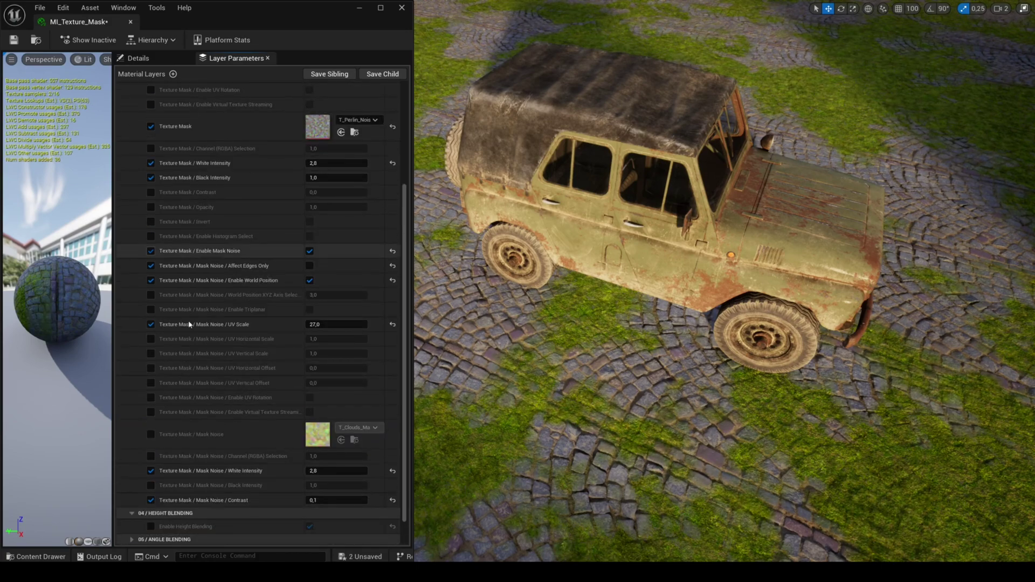
{"action": "left_click", "coordinate": [151, 250]}
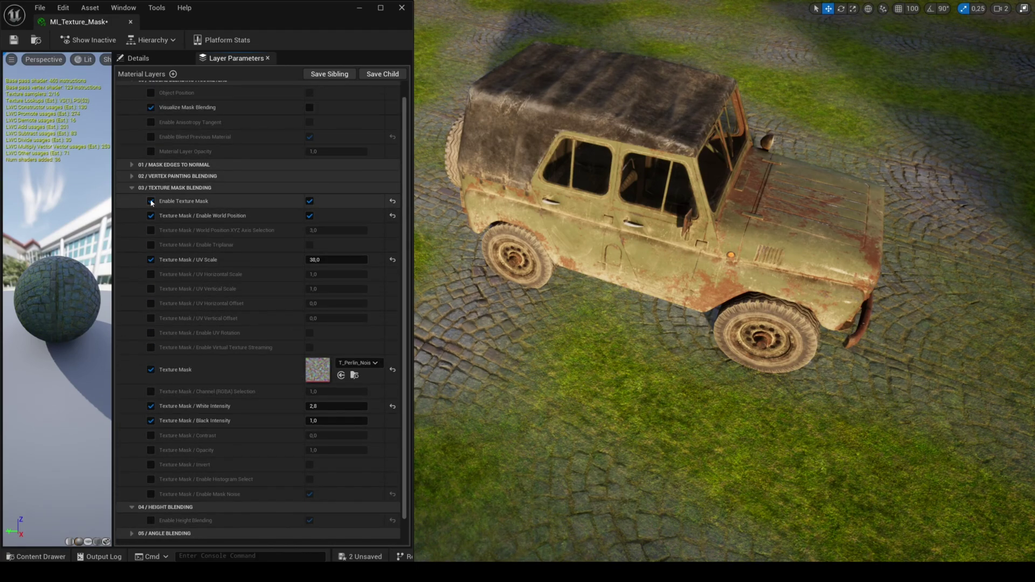
{"action": "left_click", "coordinate": [151, 202]}
{"action": "left_click", "coordinate": [151, 186]}
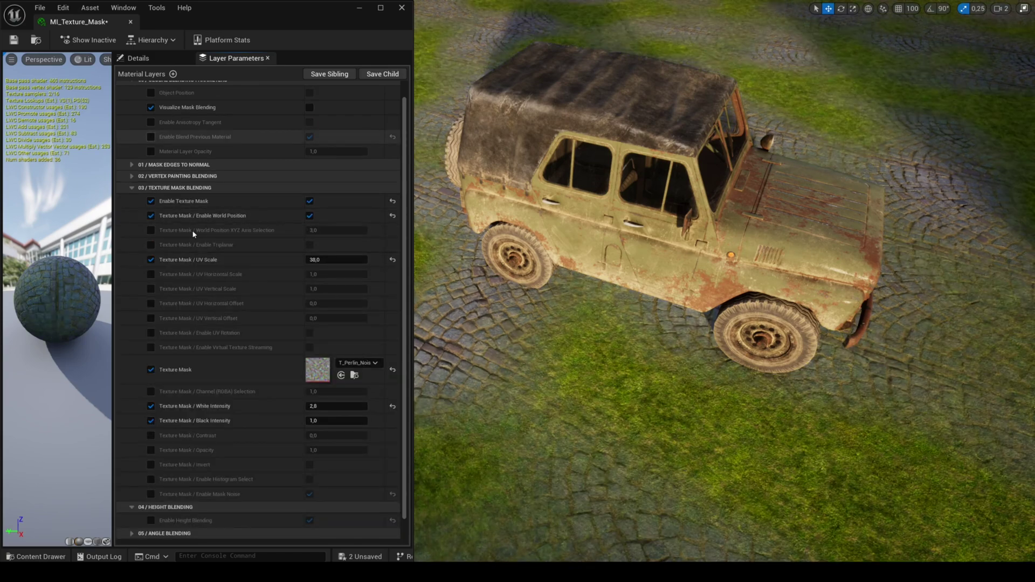
{"action": "scroll", "coordinate": [151, 483], "scroll_direction": "down", "scroll_amount": 1}
{"action": "left_click", "coordinate": [151, 476]}
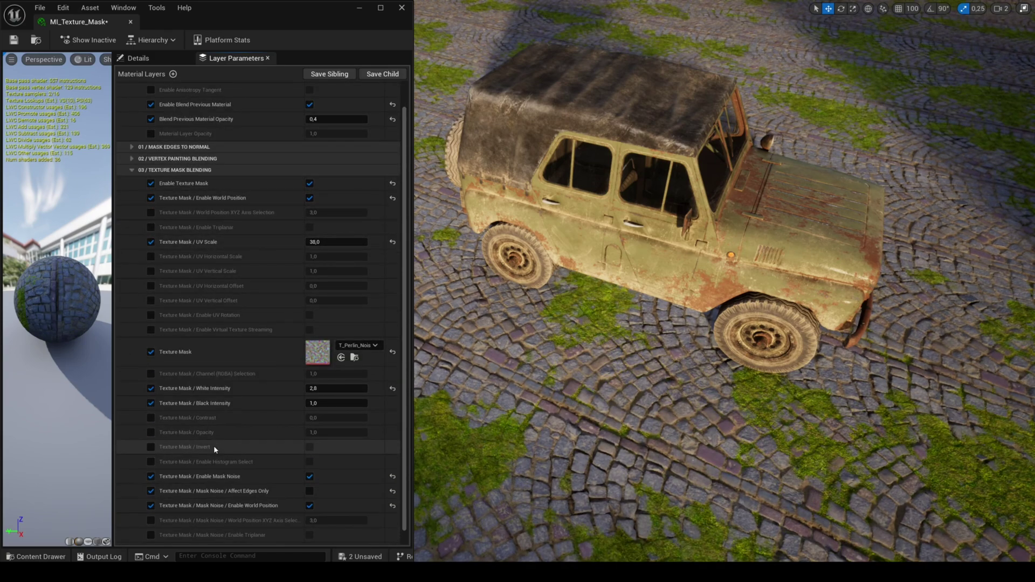
{"action": "scroll", "coordinate": [214, 446], "scroll_direction": "down", "scroll_amount": 1}
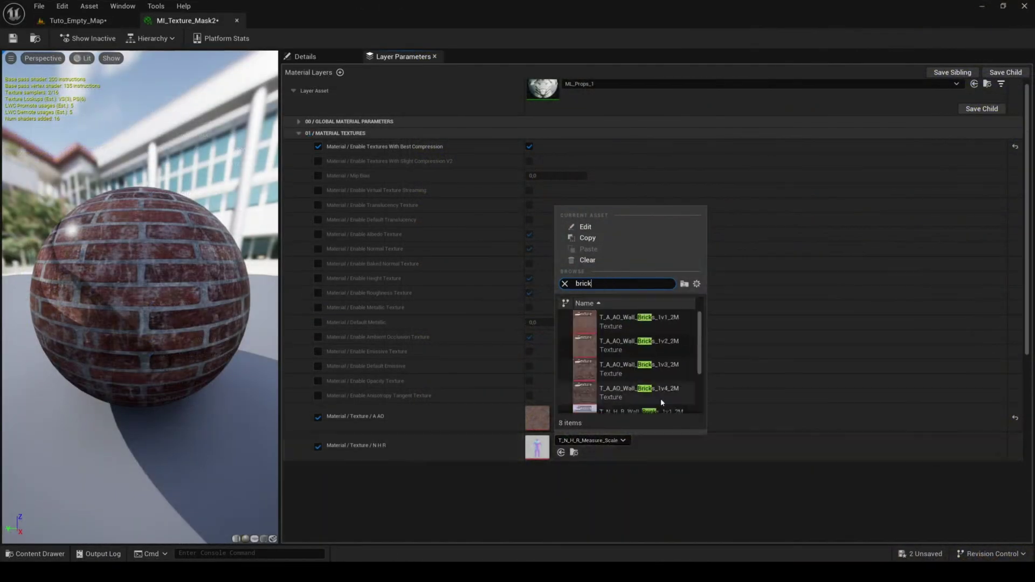
Assign T_N_H_R_Wall_Bricks_1v2_2M to the background layer, and add Layer 1 with ML_Fast_Props_1 and the MLB_Props_V2 blend
{"action": "left_click", "coordinate": [663, 399]}
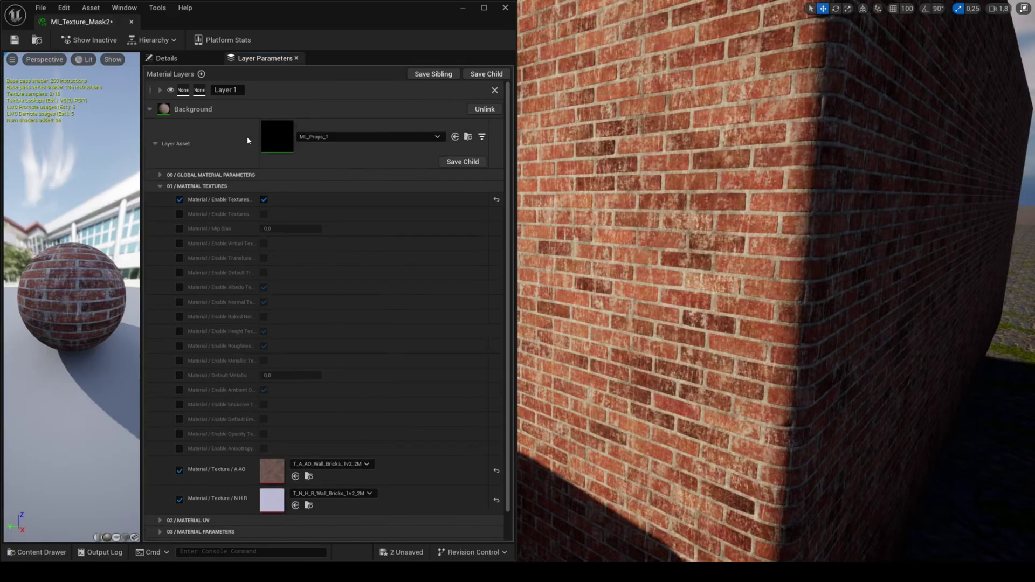
{"action": "scroll", "coordinate": [247, 137], "scroll_direction": "down", "scroll_amount": 3}
{"action": "left_click", "coordinate": [202, 74]}
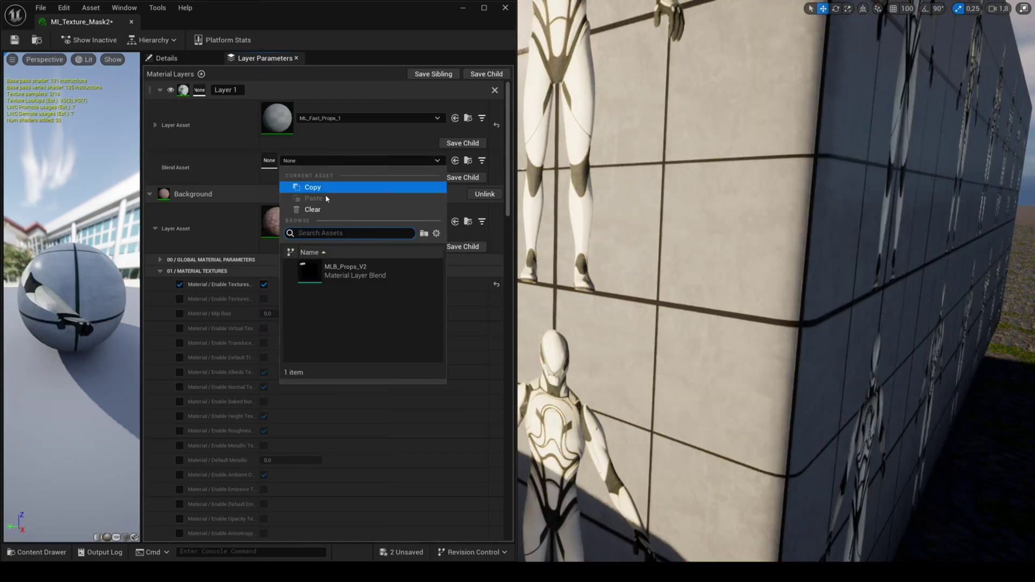
{"action": "left_click", "coordinate": [344, 268]}
Enable best-compression textures on Layer 1 and assign brick textures, using T_N_H_R_Wall_Bricks_1v3_2M for N H R
{"action": "scroll", "coordinate": [245, 281], "scroll_direction": "down", "scroll_amount": 4}
{"action": "left_click_drag", "start_coordinate": [259, 114], "coordinate": [337, 111]}
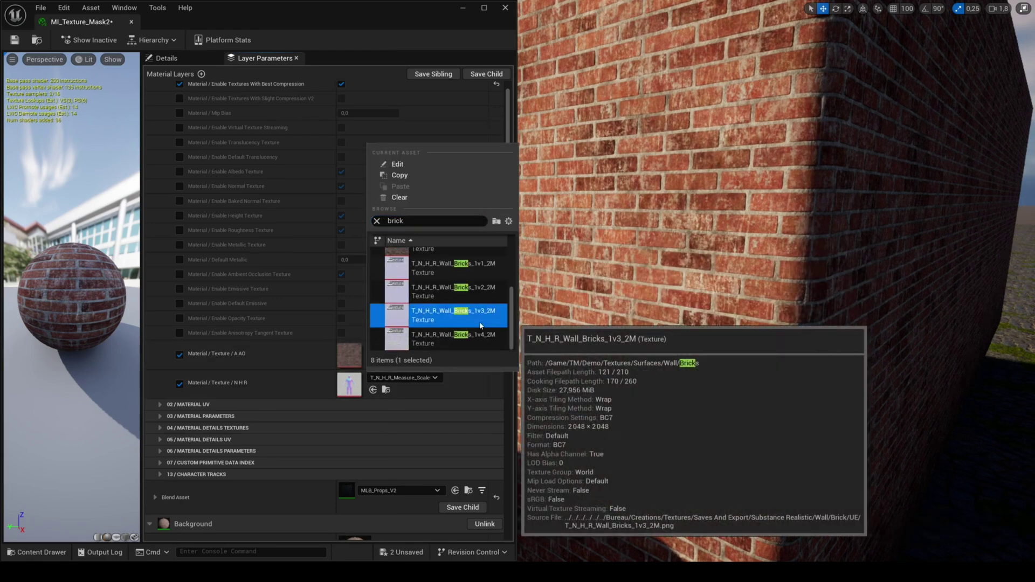
{"action": "type", "text": "2"}
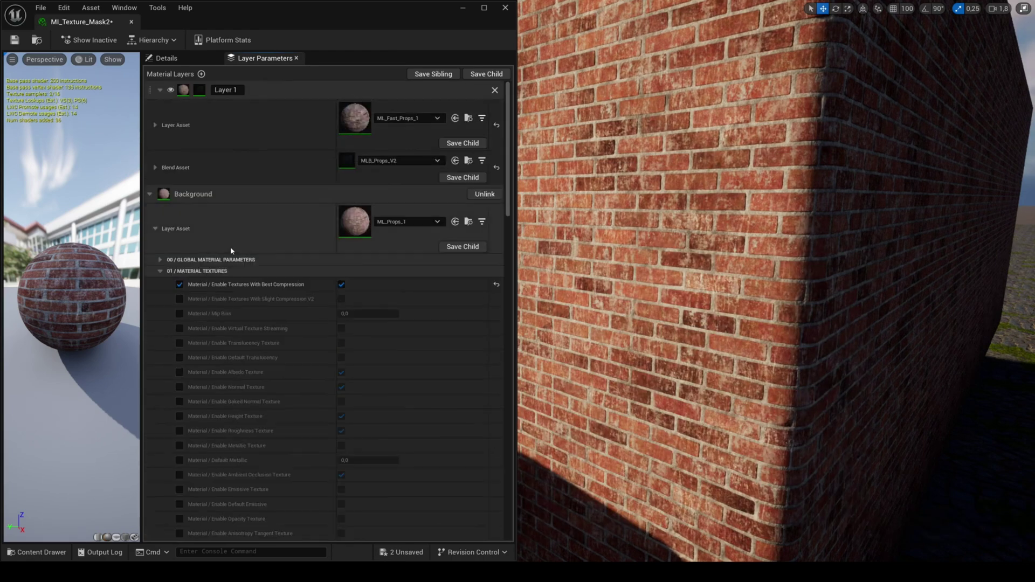
Enable a triplanar texture mask in Layer 1's blend settings and turn on Visualize Mask Blending
{"action": "left_click", "coordinate": [155, 167]}
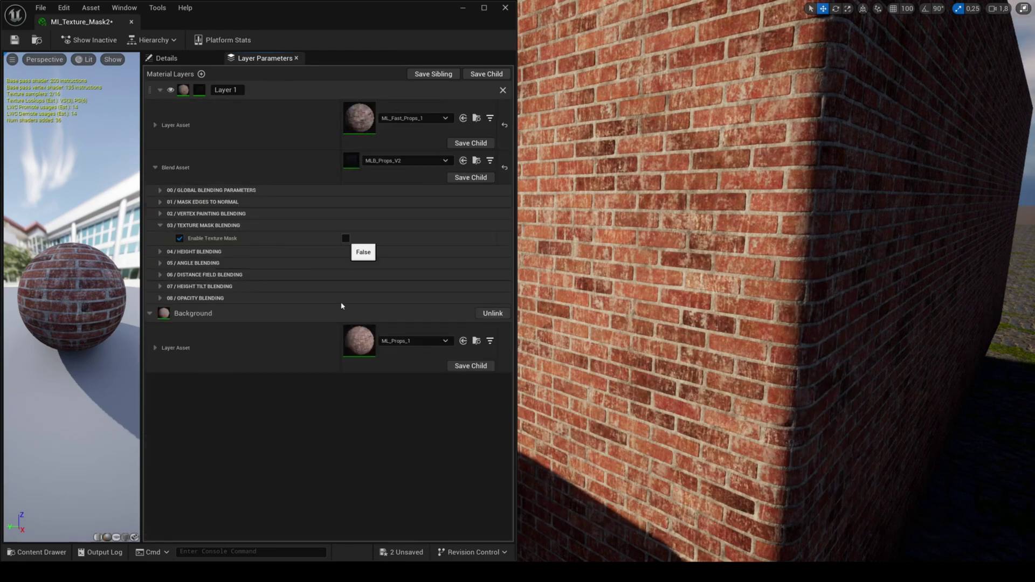
{"action": "left_click", "coordinate": [204, 225]}
{"action": "left_click", "coordinate": [346, 282]}
{"action": "left_click", "coordinate": [159, 190]}
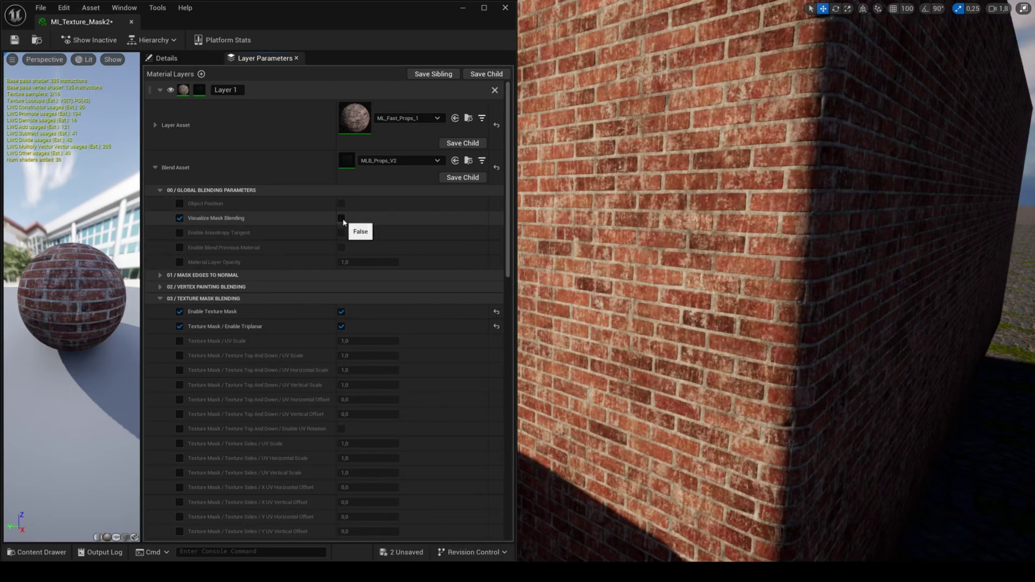
{"action": "left_click", "coordinate": [341, 218]}
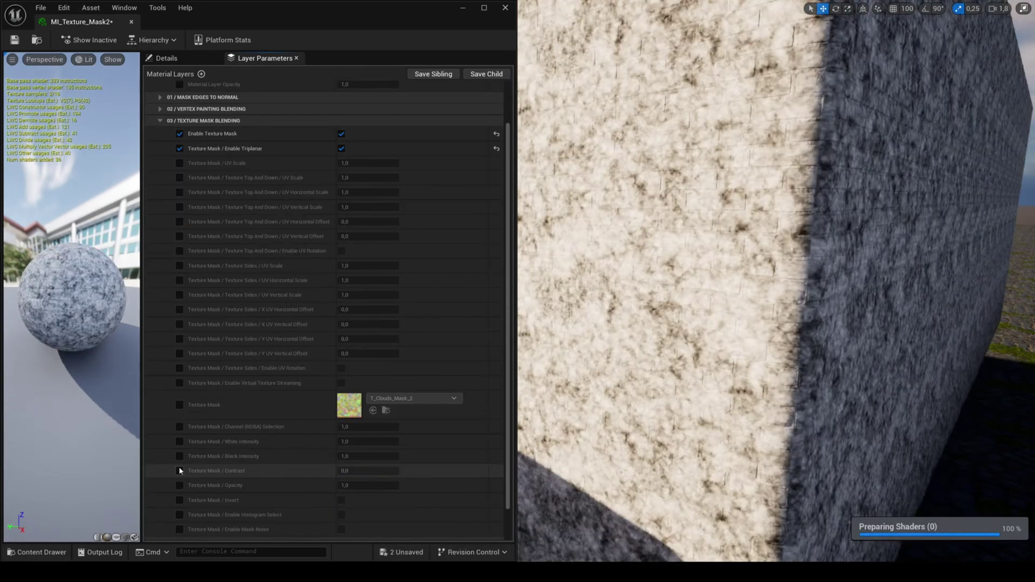
Set Layer 1's mask Contrast to 0,1, Texture Sides UV Scale to 14 and White Intensity to 1,2
{"action": "type", "text": "0,214"}
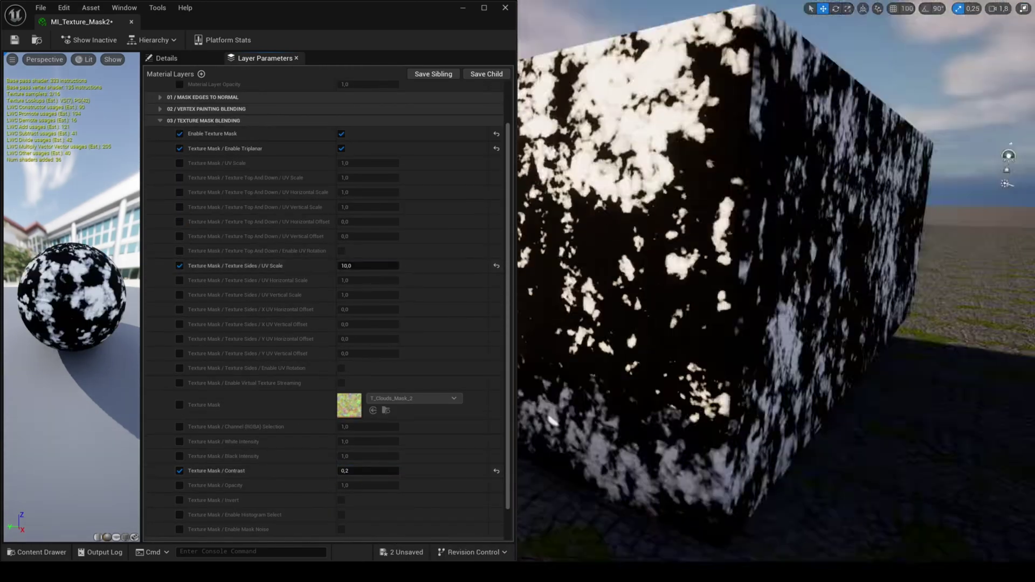
{"action": "key", "text": "Return"}
{"action": "left_click", "coordinate": [374, 471]}
{"action": "type", "text": "0,1"}
{"action": "key", "text": "Return"}
{"action": "left_click", "coordinate": [179, 442]}
{"action": "left_click", "coordinate": [374, 442]}
{"action": "type", "text": "1,2"}
{"action": "key", "text": "Return"}
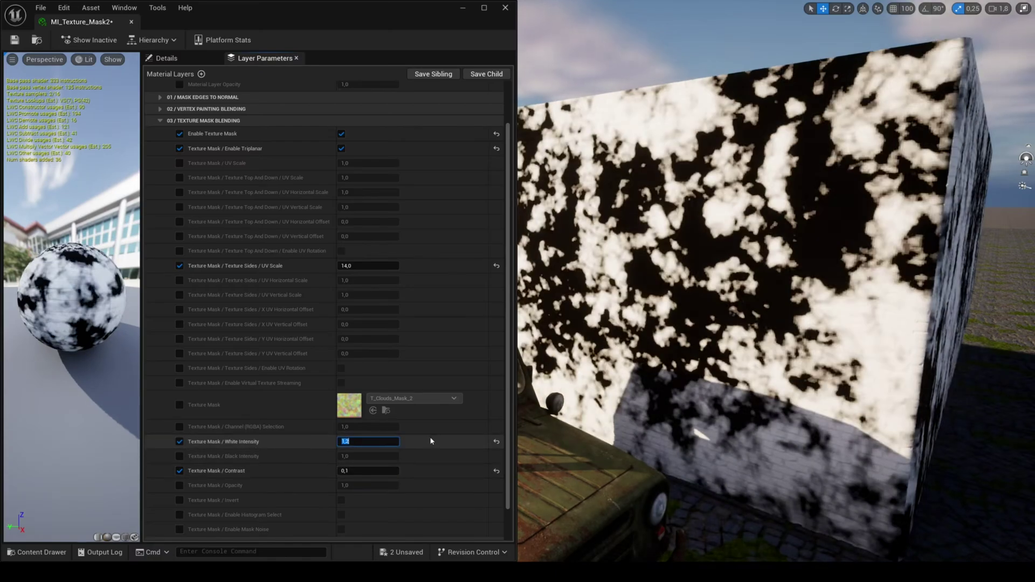
Turn off Layer 1's mask visualization and toggle the layer's visibility to check the blended brick wall
{"action": "scroll", "coordinate": [424, 451], "scroll_direction": "up", "scroll_amount": 3}
{"action": "left_click", "coordinate": [341, 138]}
{"action": "right_click_drag", "start_coordinate": [776, 292], "coordinate": [658, 291]}
{"action": "scroll", "coordinate": [270, 216], "scroll_direction": "up", "scroll_amount": 2}
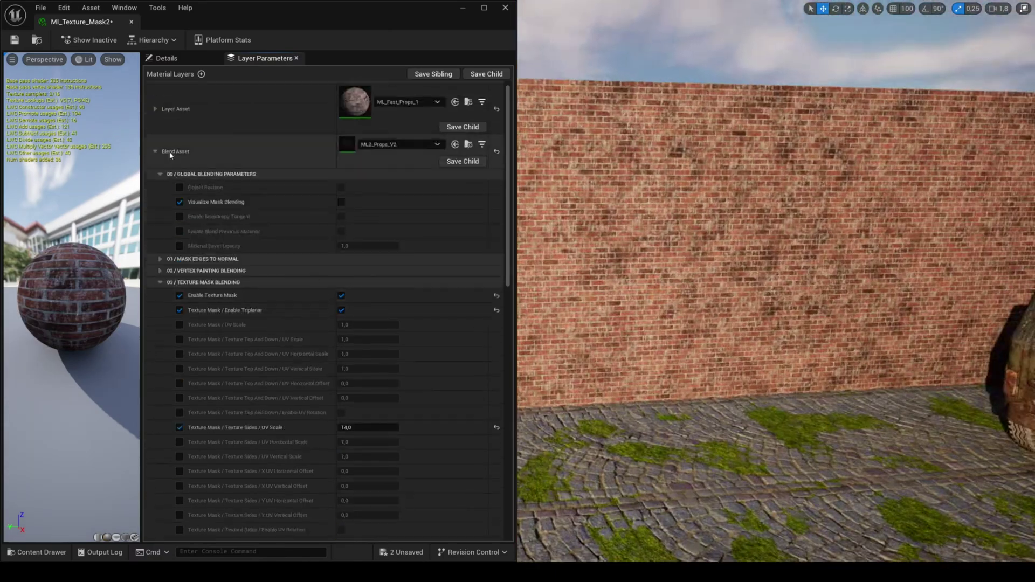
{"action": "left_click", "coordinate": [156, 152]}
{"action": "left_click", "coordinate": [172, 91]}
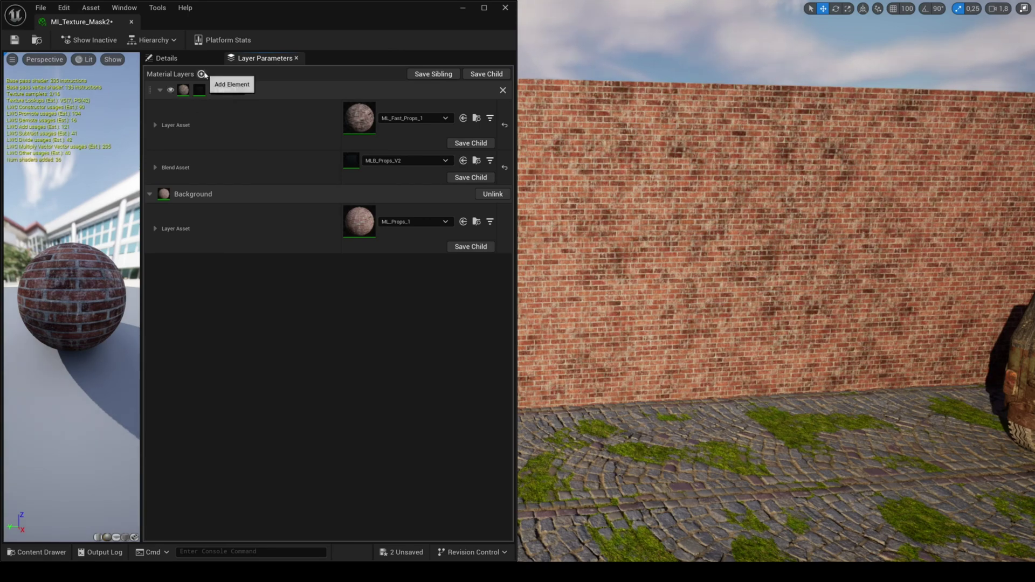
Add Layer 2 using the ML_Fast_Props_1 material layer and the MLB_Props_V2 blend
{"action": "left_click", "coordinate": [201, 75]}
{"action": "left_click", "coordinate": [414, 118]}
{"action": "left_click", "coordinate": [430, 219]}
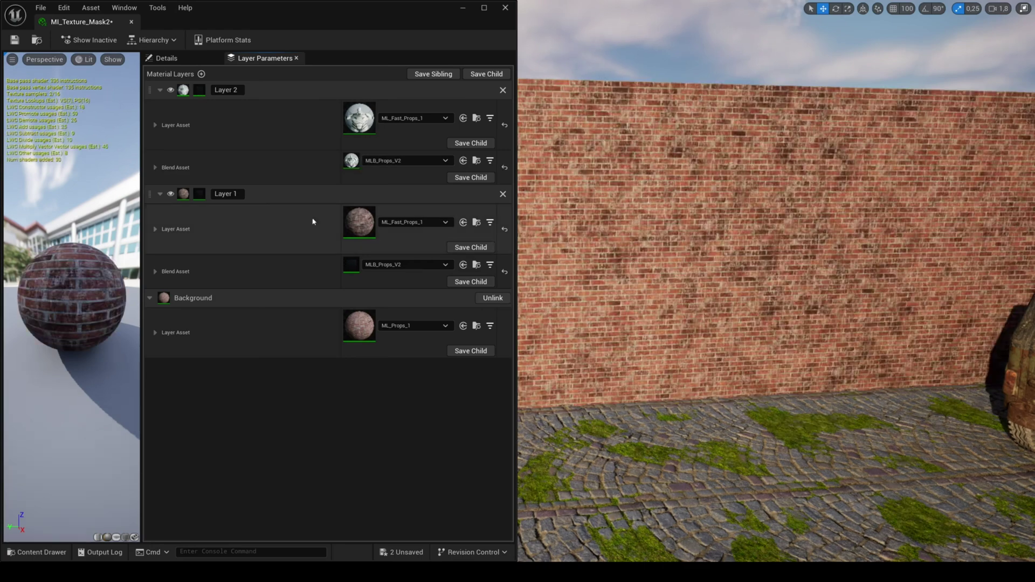
Enable a triplanar texture mask on Layer 2 with a UV Scale of 15
{"action": "left_click", "coordinate": [155, 168]}
{"action": "left_click", "coordinate": [159, 214]}
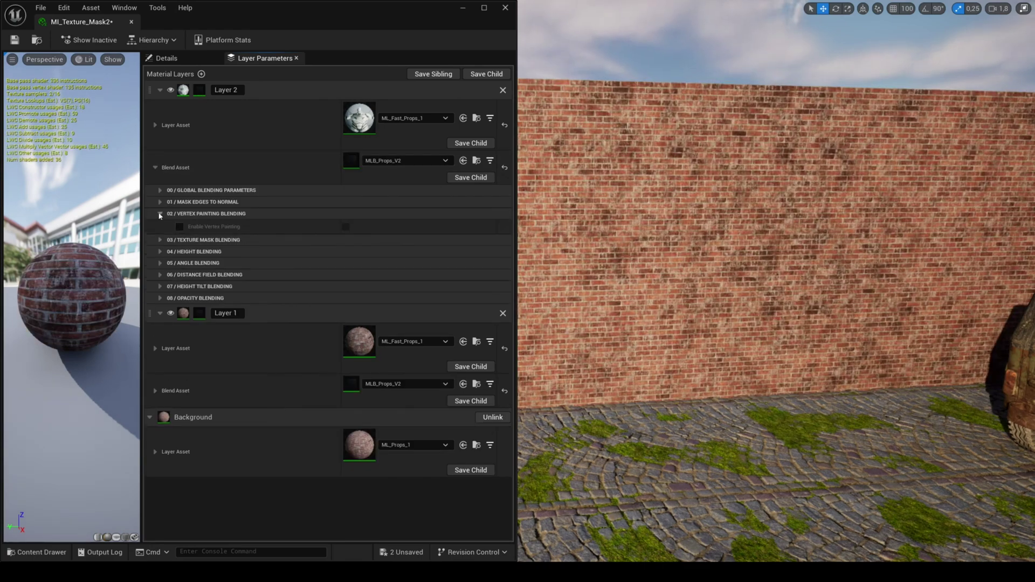
{"action": "left_click", "coordinate": [345, 238]}
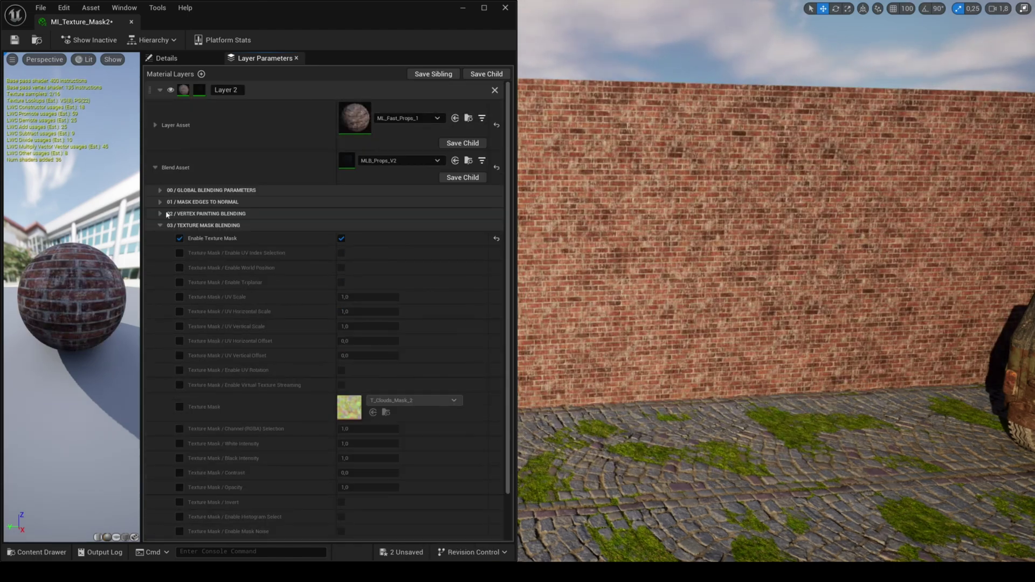
{"action": "scroll", "coordinate": [343, 223], "scroll_direction": "down", "scroll_amount": 1}
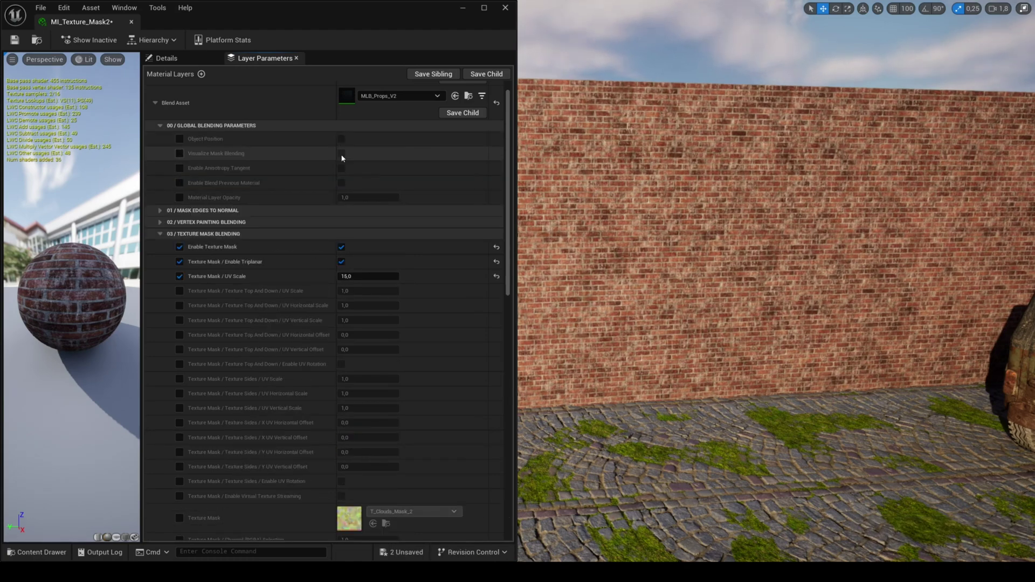
Visualize Layer 2's mask and try White Intensity values of 2,0 and 1,4 with Contrast values of 0,1 and 0,2
{"action": "scroll", "coordinate": [363, 329], "scroll_direction": "down", "scroll_amount": 6}
{"action": "left_click", "coordinate": [179, 378]}
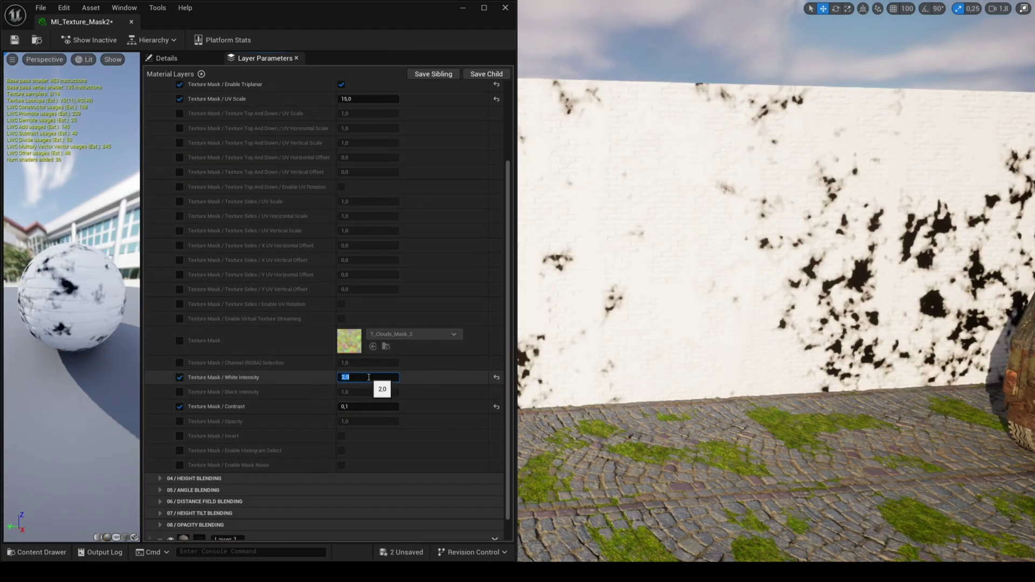
{"action": "left_click", "coordinate": [180, 392]}
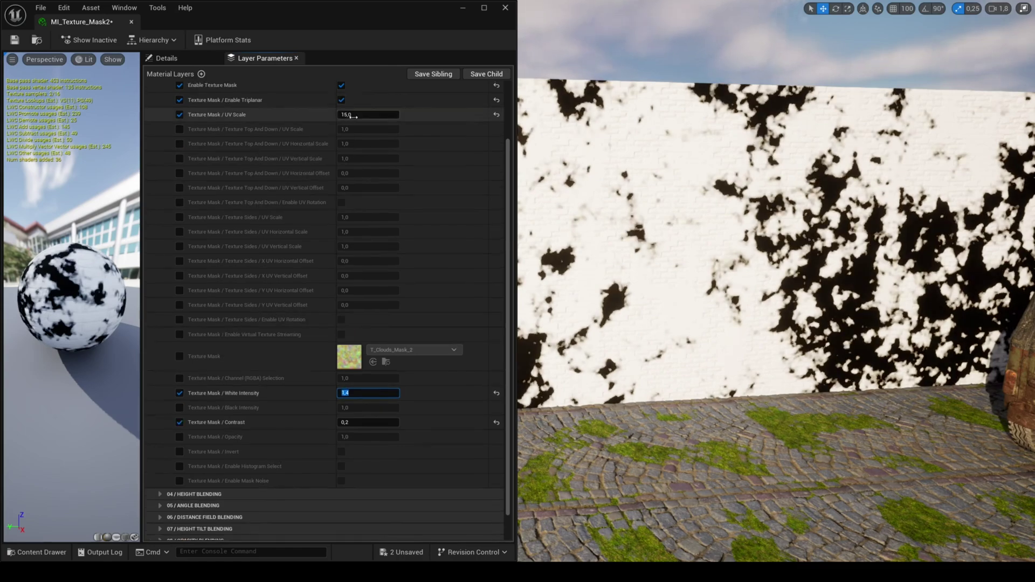
Set Layer 2's mask Channel Selection to 4, White Intensity to 2,0 and UV Scale to 17
{"action": "left_click_drag", "start_coordinate": [351, 378], "coordinate": [358, 380]}
{"action": "left_click_drag", "start_coordinate": [358, 393], "coordinate": [356, 397]}
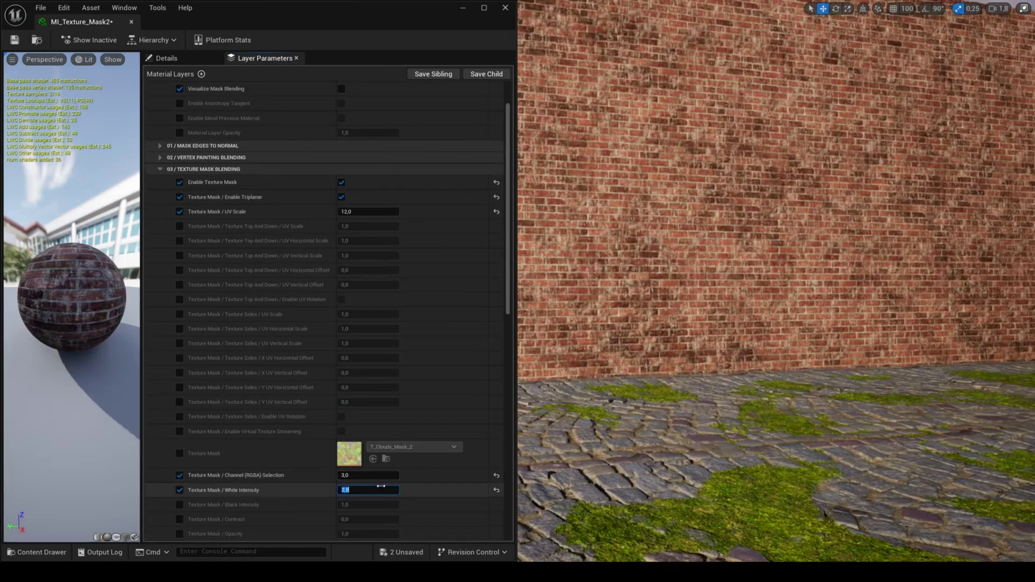
{"action": "left_click_drag", "start_coordinate": [345, 212], "coordinate": [348, 213]}
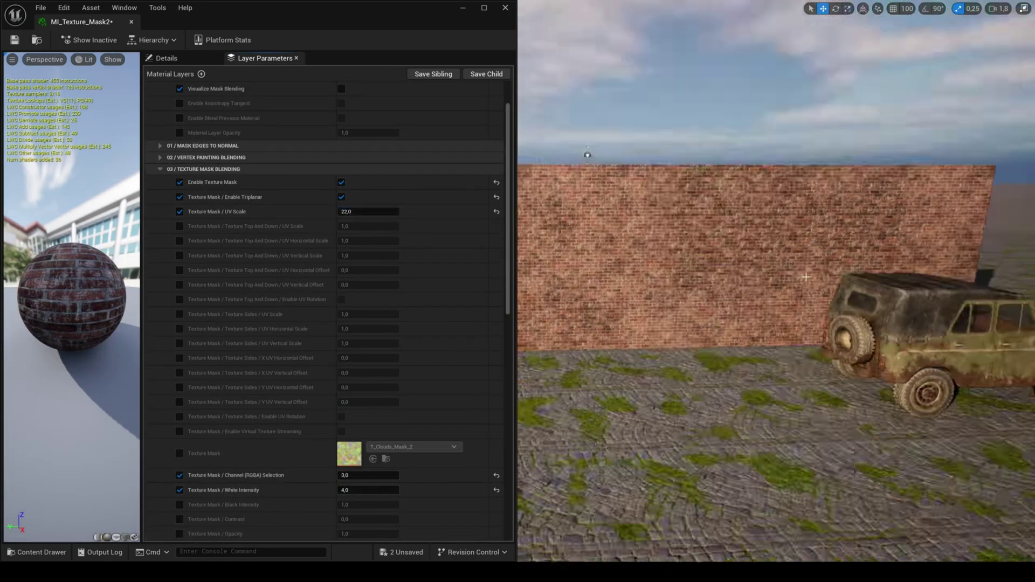
{"action": "left_click_drag", "start_coordinate": [356, 211], "coordinate": [377, 211]}
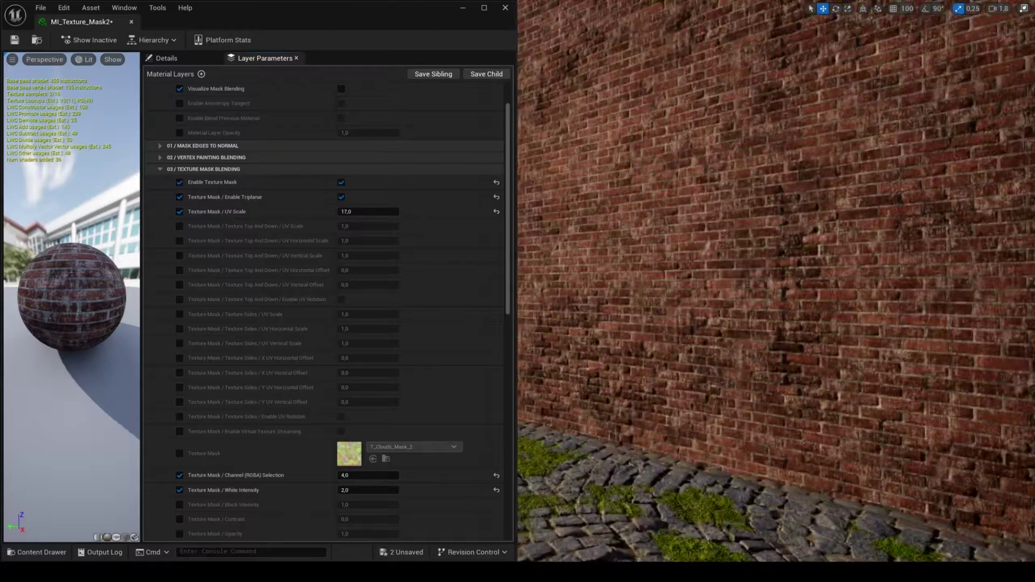
{"action": "scroll", "coordinate": [148, 144], "scroll_direction": "up", "scroll_amount": 3}
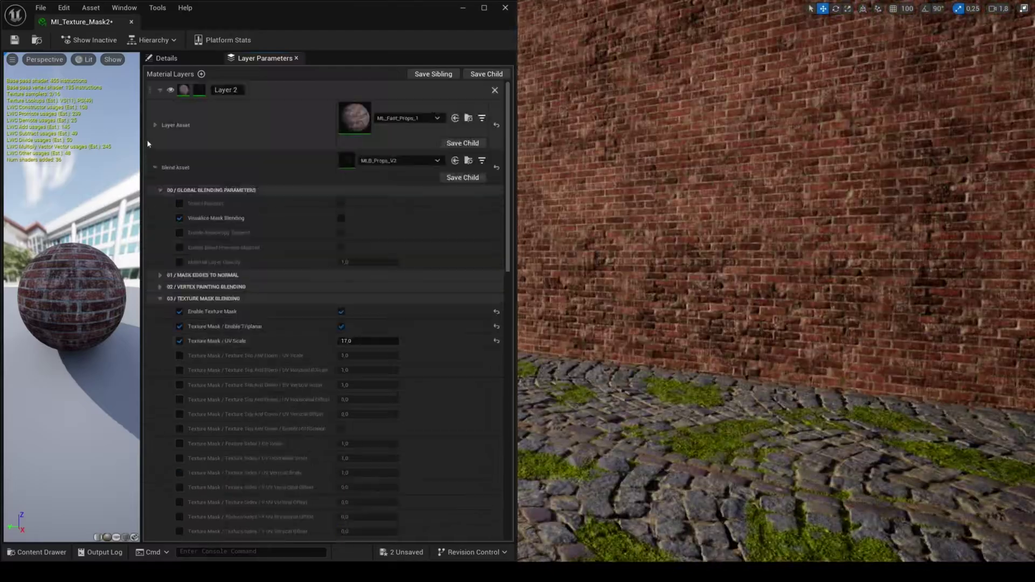
{"action": "scroll", "coordinate": [148, 144], "scroll_direction": "down", "scroll_amount": 1}
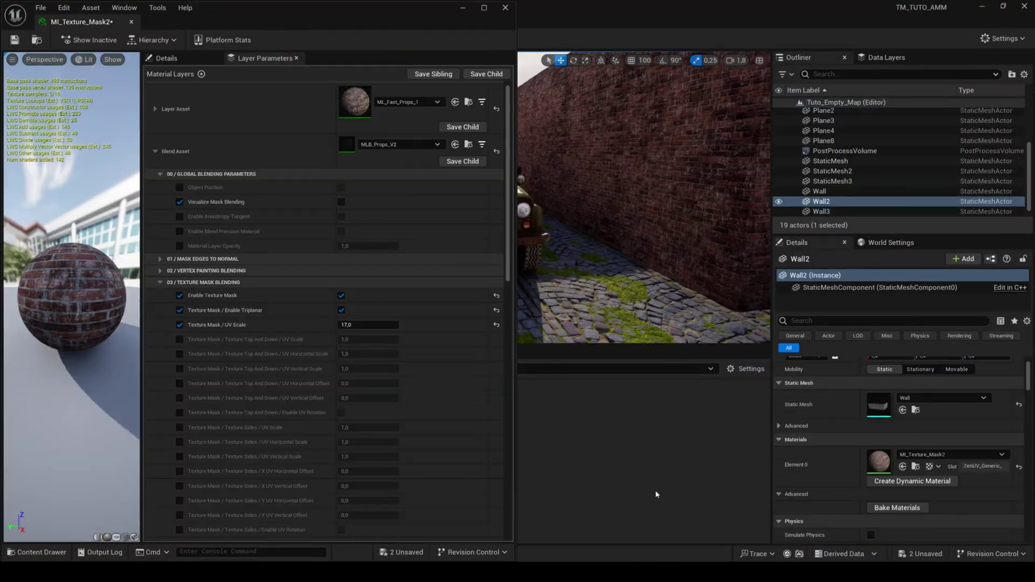
Add Layer 3 with a material layer and the MLB_Props_V2 blend, and assign it the Worn_Painted_Wall texture set
{"action": "scroll", "coordinate": [178, 89], "scroll_direction": "up", "scroll_amount": 2}
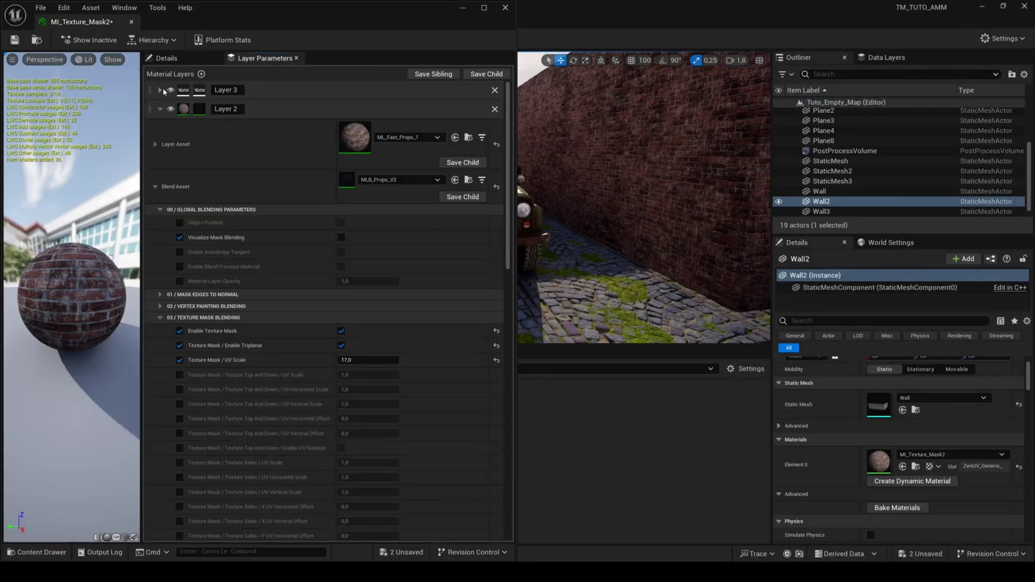
{"action": "left_click", "coordinate": [161, 91]}
{"action": "left_click", "coordinate": [409, 119]}
{"action": "left_click", "coordinate": [408, 228]}
{"action": "left_click", "coordinate": [408, 162]}
{"action": "left_click", "coordinate": [421, 265]}
{"action": "left_click", "coordinate": [155, 125]}
{"action": "scroll", "coordinate": [222, 301], "scroll_direction": "down", "scroll_amount": 1}
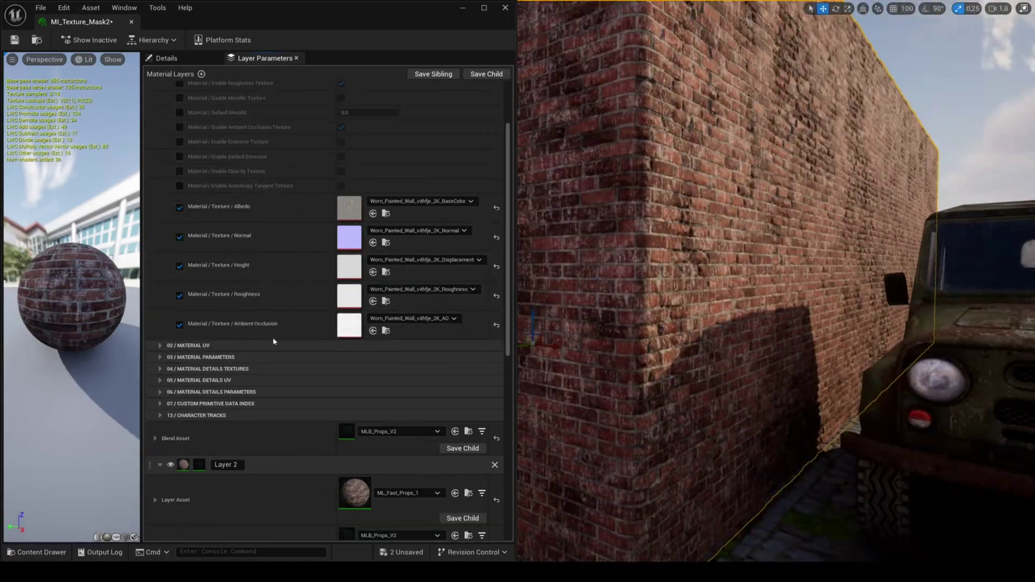
Enable distance field blending in Layer 3's blend asset and turn off Affect Distance Field Lighting on Wall2
{"action": "scroll", "coordinate": [277, 462], "scroll_direction": "up", "scroll_amount": 10}
{"action": "left_click", "coordinate": [271, 260]}
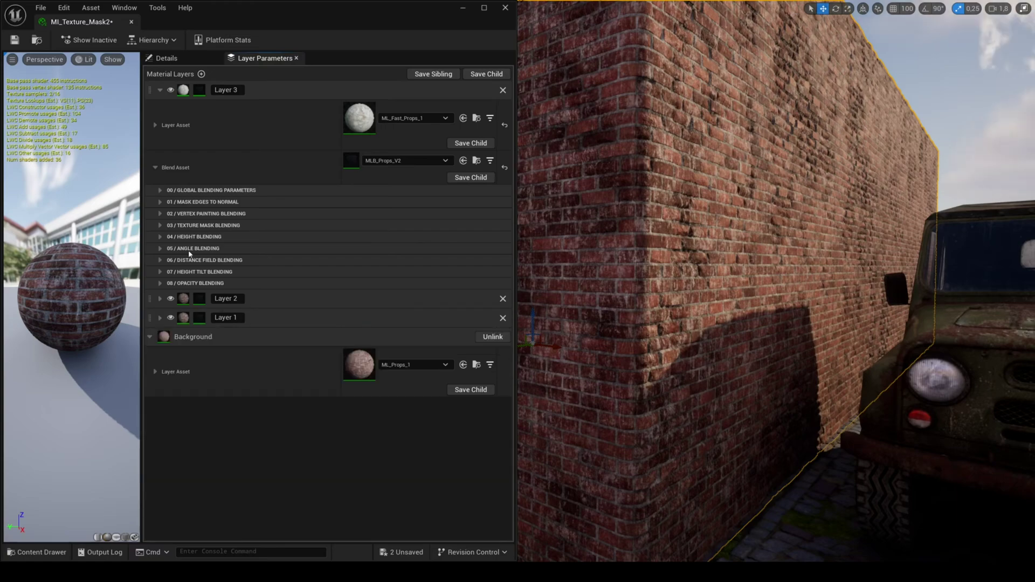
{"action": "left_click", "coordinate": [345, 273]}
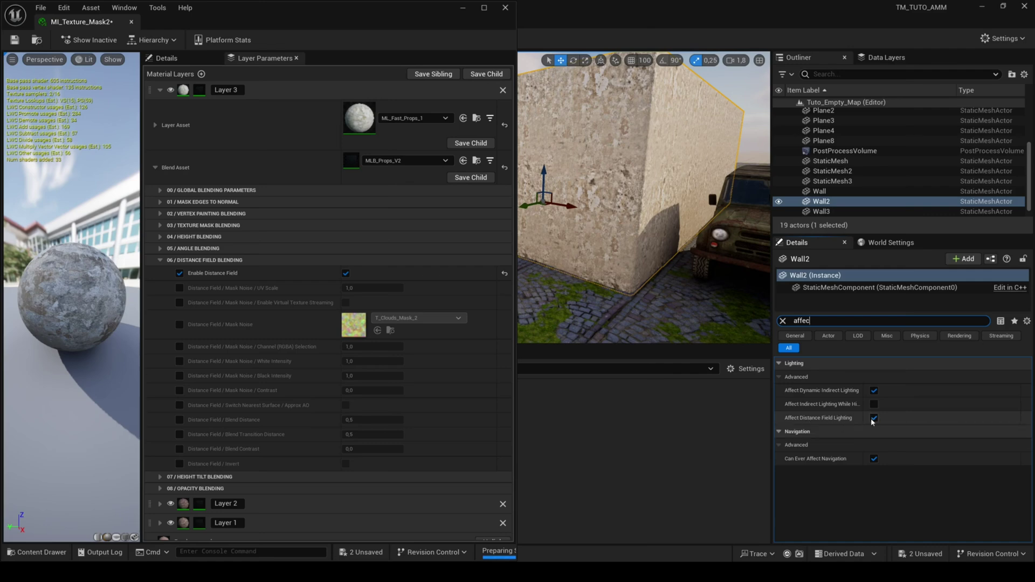
{"action": "left_click", "coordinate": [874, 418]}
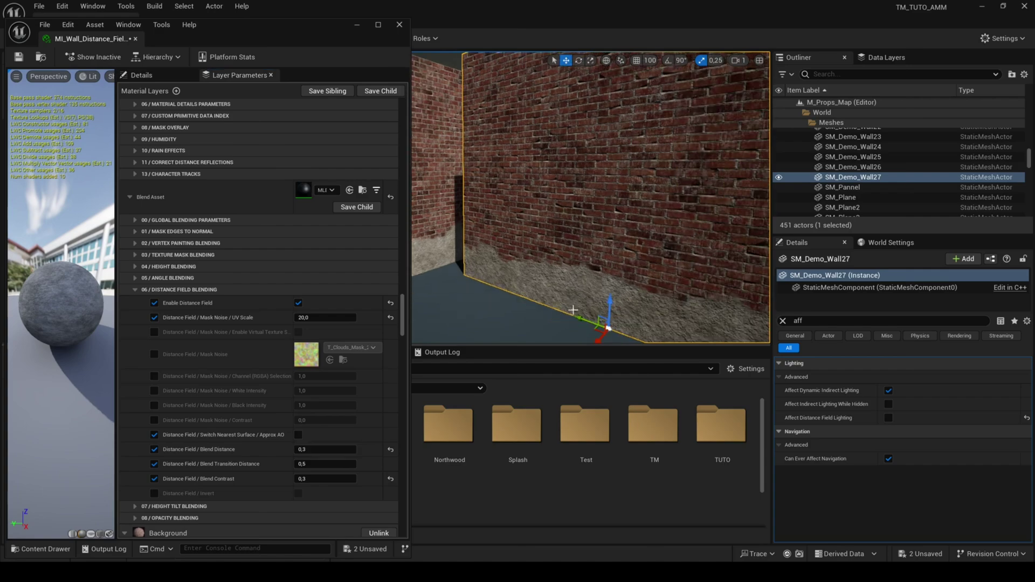
Toggle Affect Distance Field Lighting on the demo wall SM_Demo_Wall3 off and on, comparing the blend where the walls meet
{"action": "left_click_drag", "start_coordinate": [581, 319], "coordinate": [436, 265]}
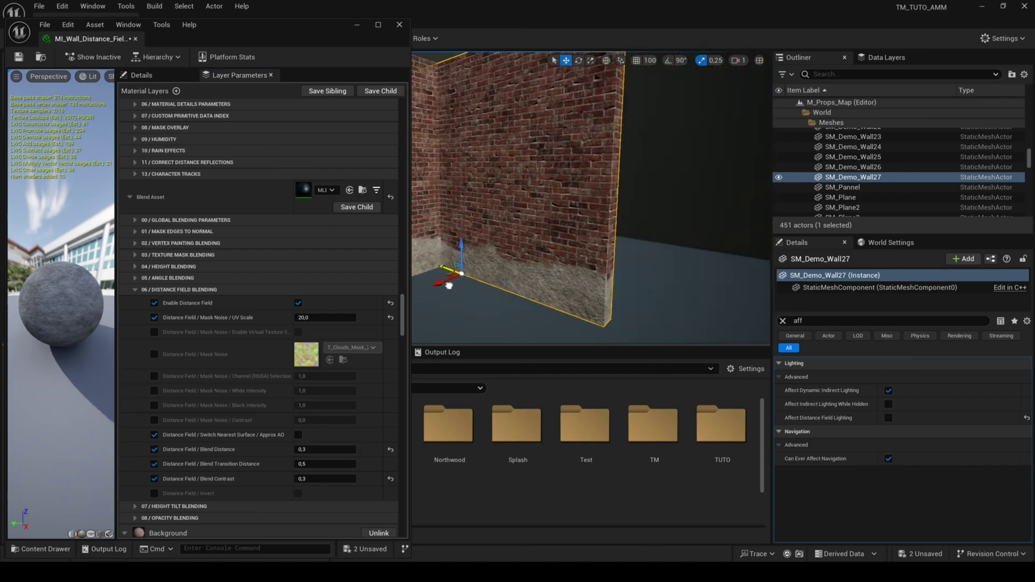
{"action": "right_click_drag", "start_coordinate": [459, 265], "coordinate": [415, 254]}
{"action": "key", "text": "F11"}
{"action": "left_click_drag", "start_coordinate": [634, 469], "coordinate": [590, 451]}
{"action": "right_click_drag", "start_coordinate": [539, 291], "coordinate": [534, 288]}
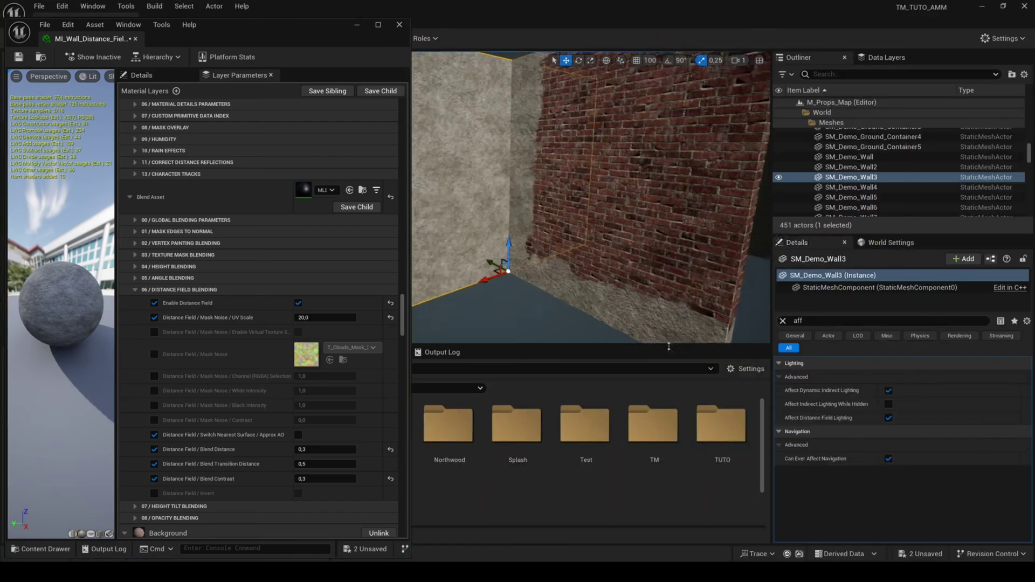
{"action": "left_click", "coordinate": [889, 419]}
{"action": "left_click", "coordinate": [889, 419]}
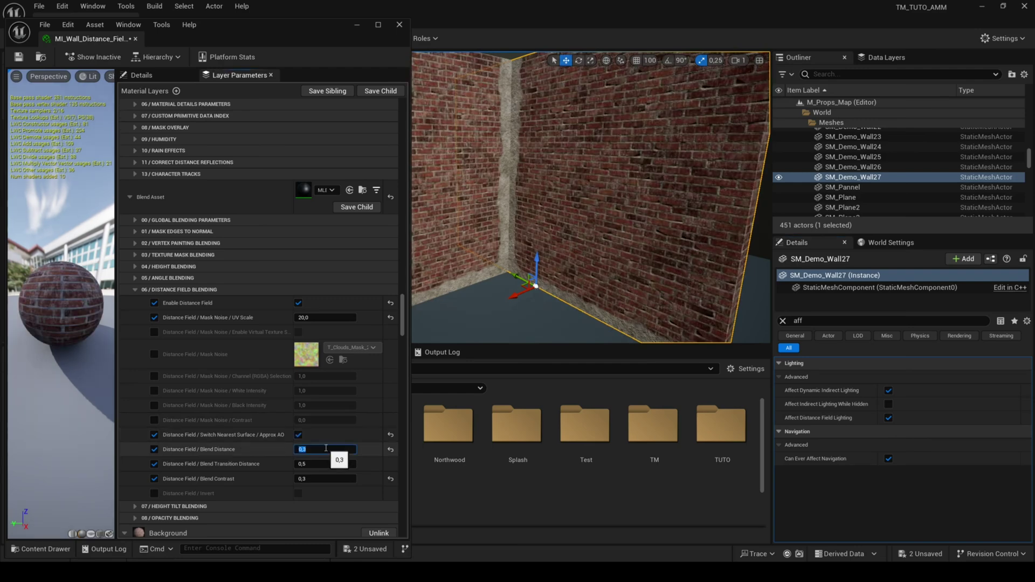
Set the distance field Blend Distance of the demo wall material to 0,5
{"action": "left_click", "coordinate": [326, 449]}
{"action": "type", "text": ".5"}
{"action": "key", "text": "Return"}
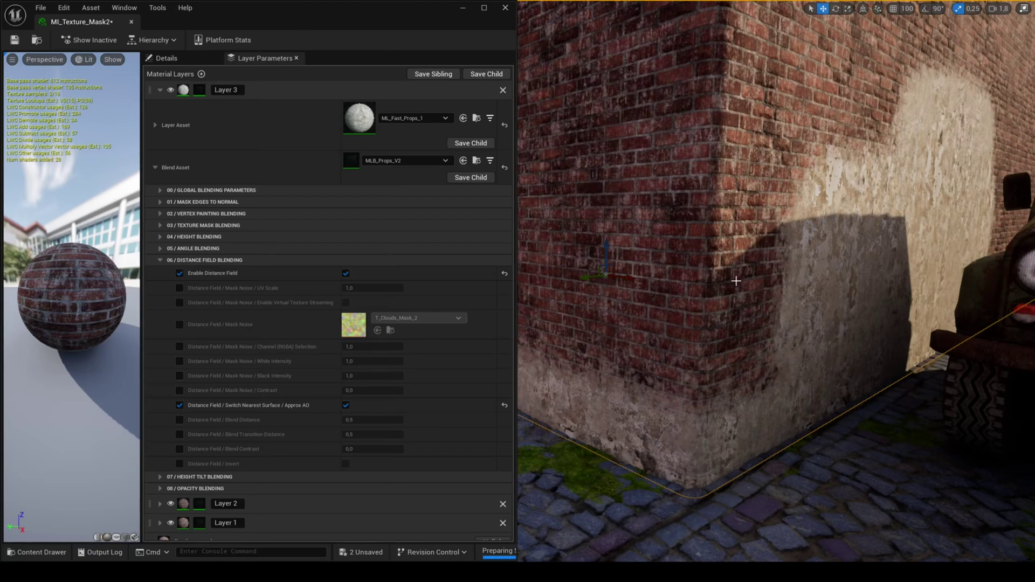
Turn off Affect Distance Field Lighting on the parked car, StaticMesh3, in the tutorial map
{"action": "right_click_drag", "start_coordinate": [736, 281], "coordinate": [735, 271]}
{"action": "left_click", "coordinate": [740, 266]}
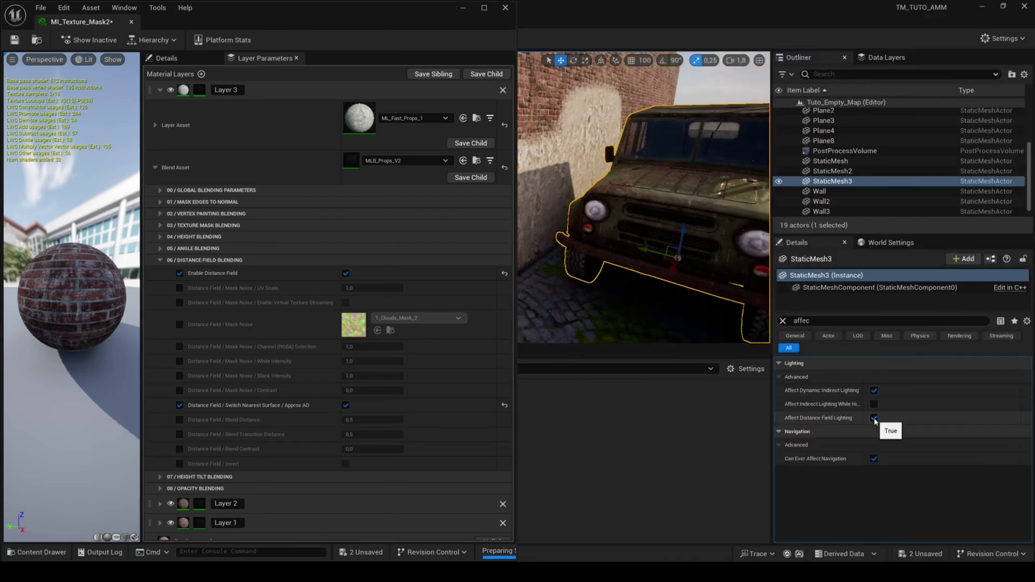
{"action": "left_click", "coordinate": [874, 419]}
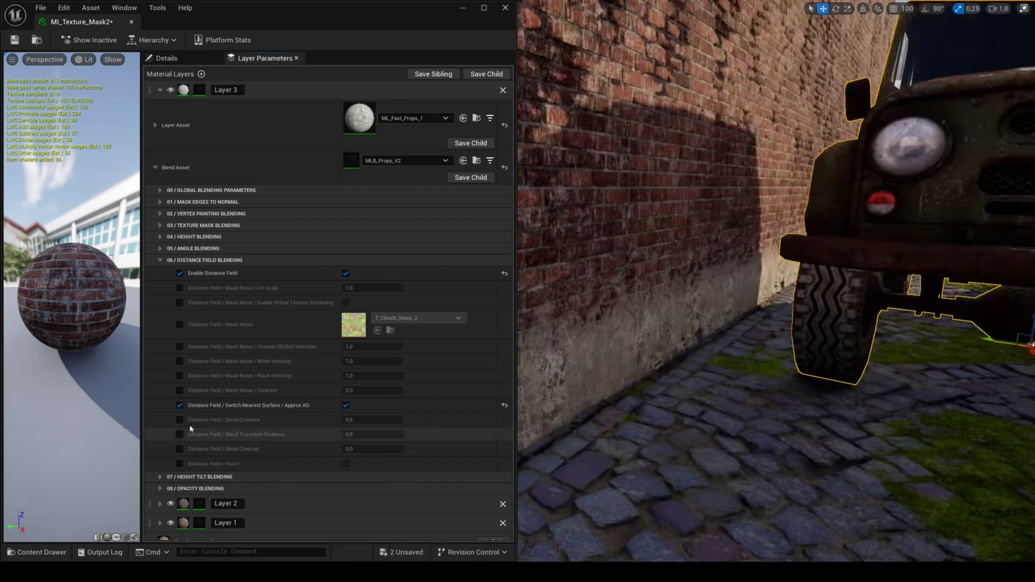
Set Layer 3's distance field Blend Distance to 1,0 and Blend Transition Distance to 0,5
{"action": "left_click", "coordinate": [372, 420]}
{"action": "type", "text": ".7"}
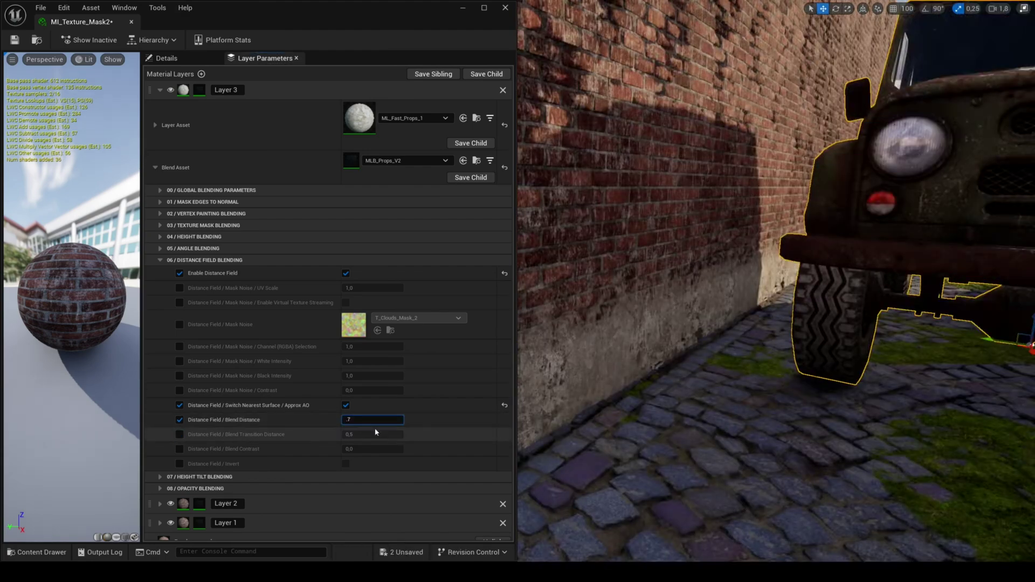
{"action": "left_click", "coordinate": [375, 434]}
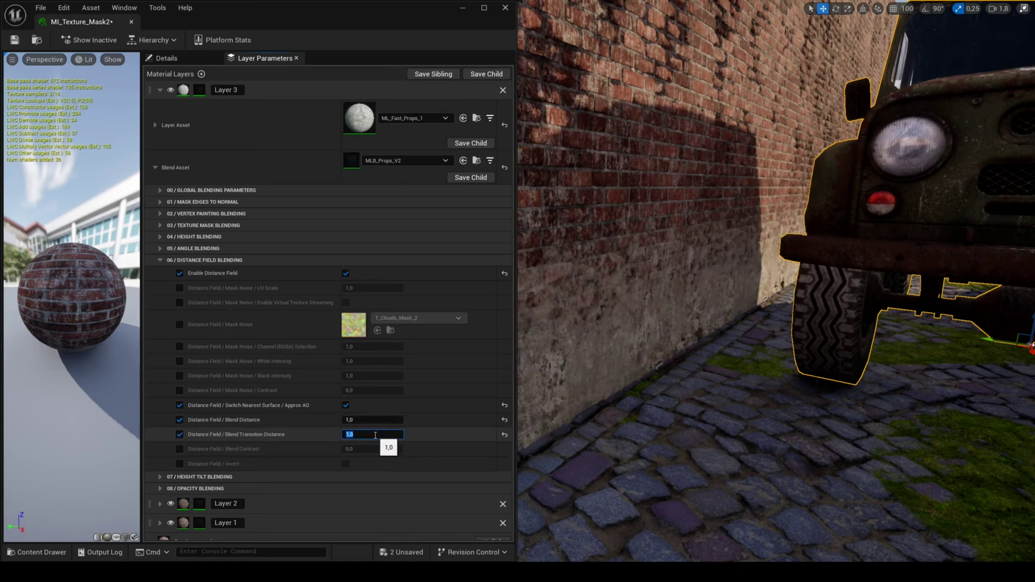
{"action": "type", "text": ".5"}
{"action": "key", "text": "Return"}
Set the UV Scale of Layer 3's distance field mask noise to 12
{"action": "left_click", "coordinate": [362, 294]}
{"action": "type", "text": "8"}
{"action": "key", "text": "BackSpace"}
{"action": "type", "text": "12"}
{"action": "key", "text": "Return"}
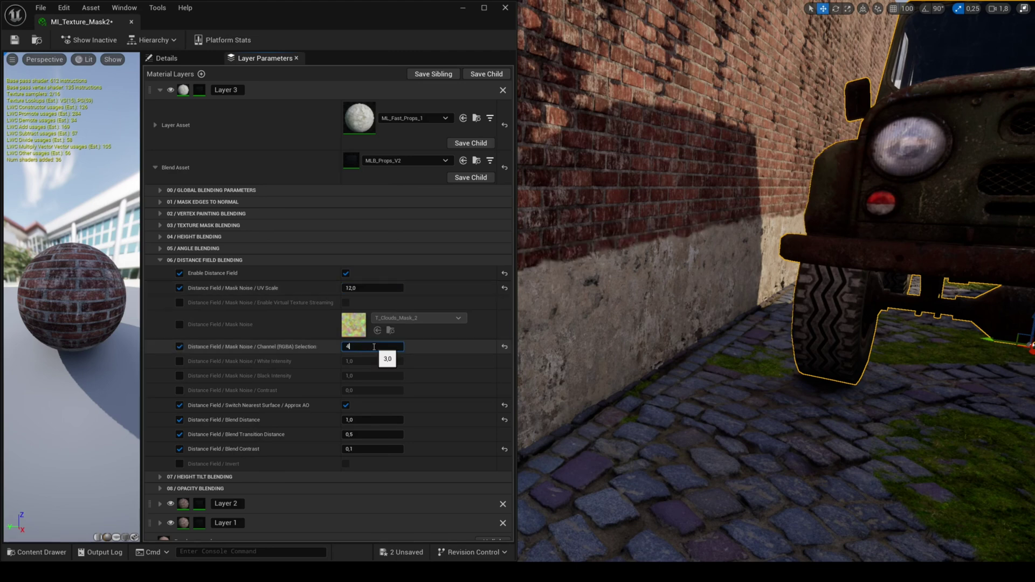
Assign T_Clouds_Mask_1 as Layer 3's distance field mask noise and set its Channel Selection to 4
{"action": "left_click", "coordinate": [180, 325]}
{"action": "left_click", "coordinate": [419, 318]}
{"action": "left_click", "coordinate": [545, 473]}
{"action": "left_click", "coordinate": [381, 347]}
{"action": "type", "text": "1"}
{"action": "key", "text": "Return"}
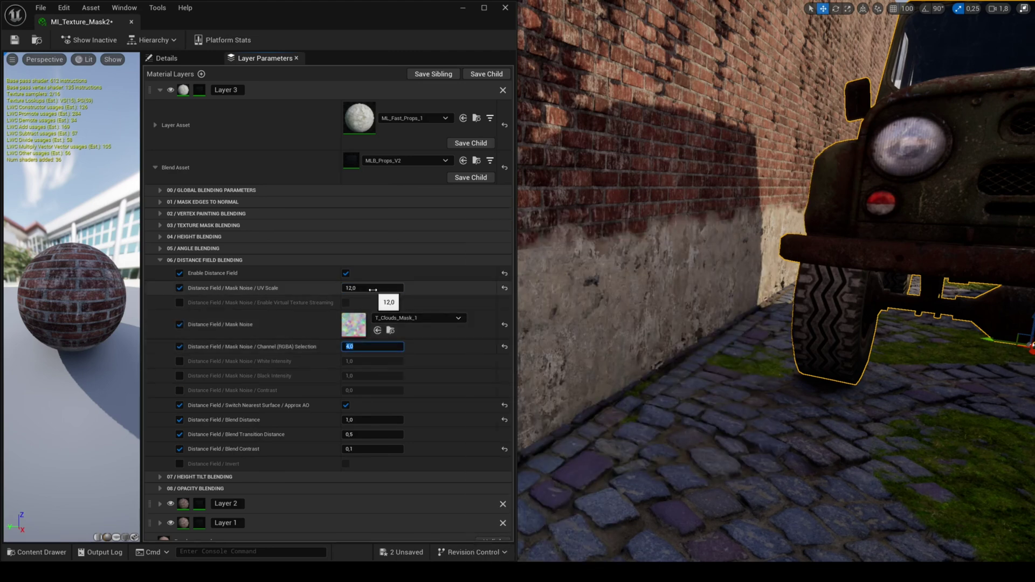
Refine the distance field mask noise with UV Scale 8,0, Channel Selection 2,0, White Intensity 4,0 and Contrast 0,1
{"action": "left_click", "coordinate": [357, 375]}
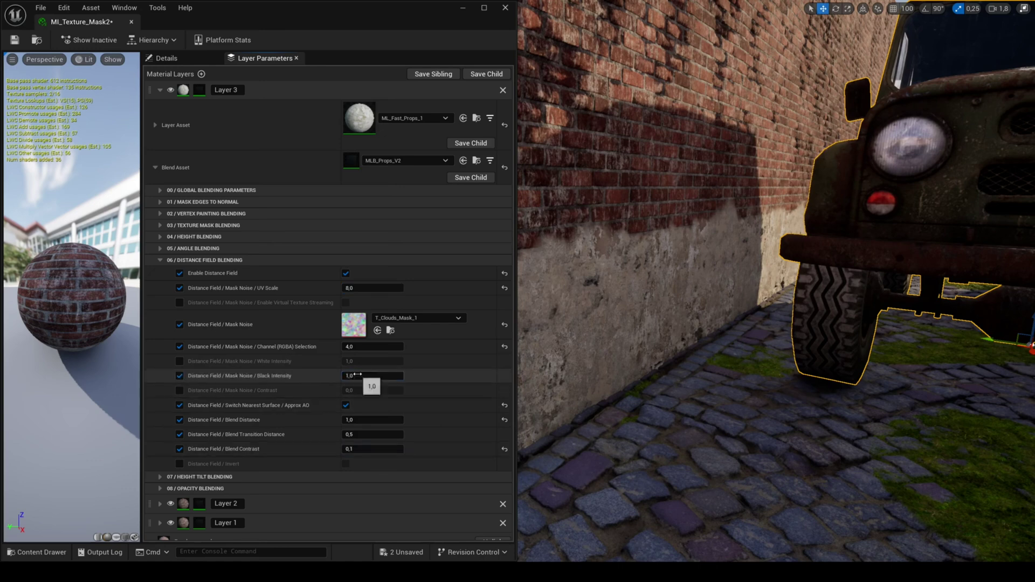
{"action": "left_click", "coordinate": [371, 288]}
{"action": "type", "text": "4"}
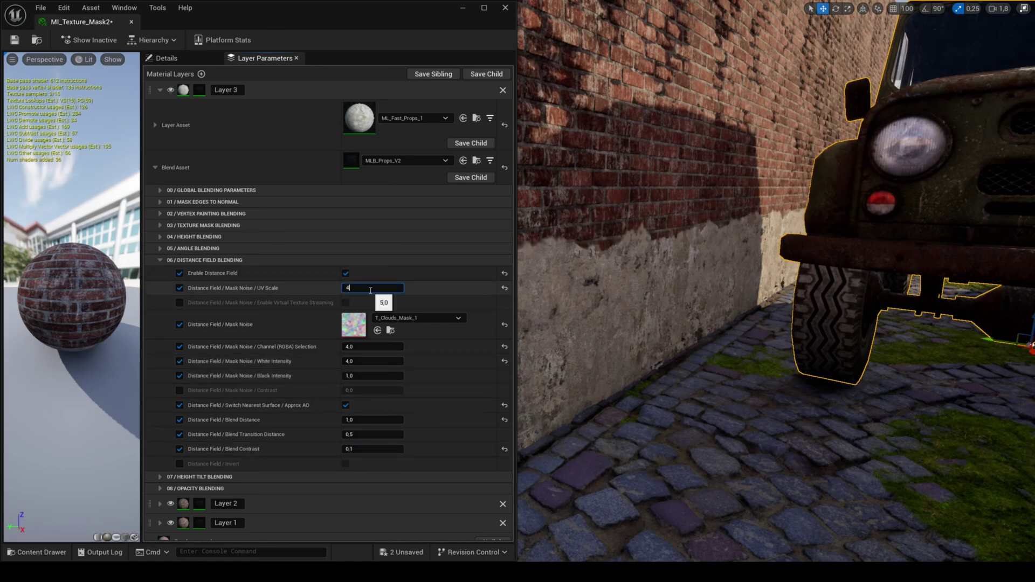
{"action": "left_click", "coordinate": [179, 391]}
{"action": "left_click", "coordinate": [377, 390]}
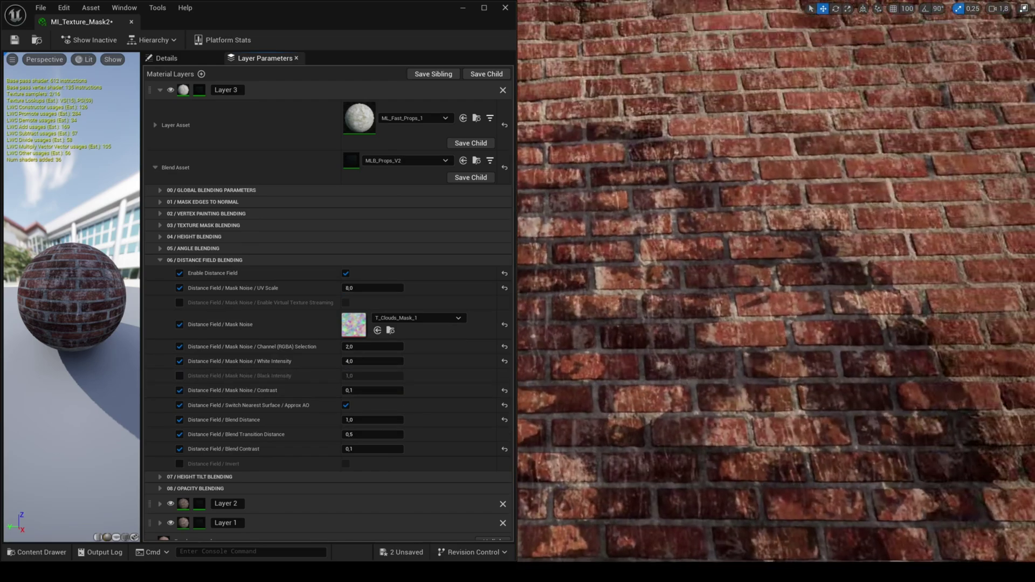
Clear Layer 3's Switch Nearest Surface / Approx AO option and enable Mask Edges To Normal
{"action": "right_click_drag", "start_coordinate": [776, 280], "coordinate": [749, 280]}
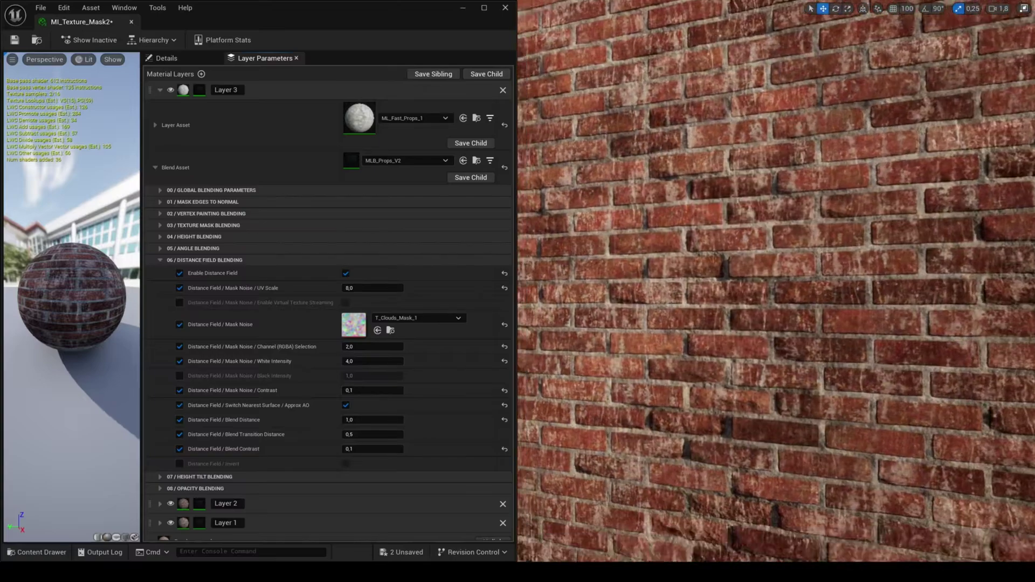
{"action": "mouse_move", "coordinate": [659, 337]}
{"action": "right_mouse_down"}
{"action": "mouse_move", "coordinate": [658, 373]}
{"action": "mouse_move", "coordinate": [659, 338]}
{"action": "right_mouse_up"}
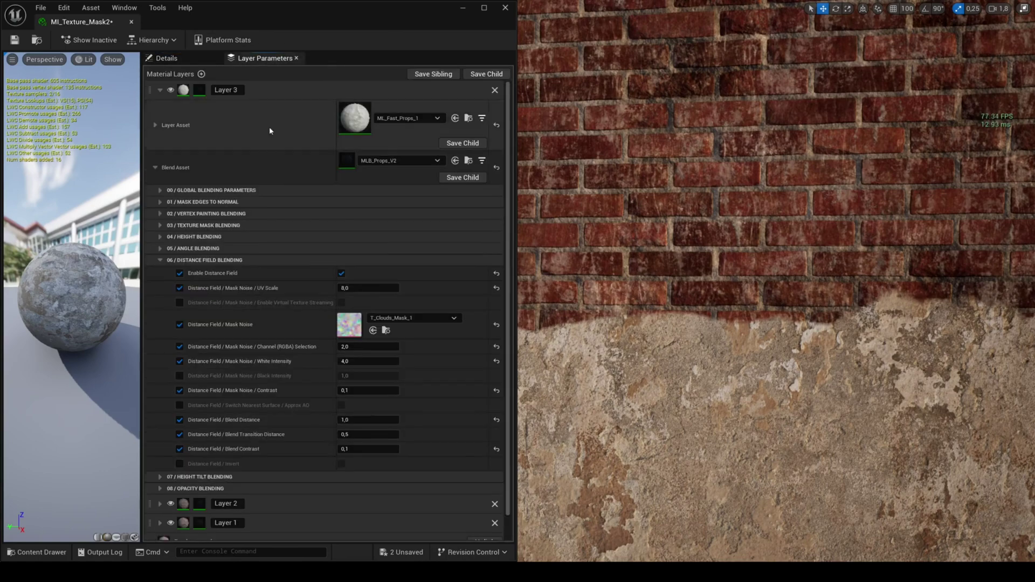
{"action": "left_click", "coordinate": [160, 203]}
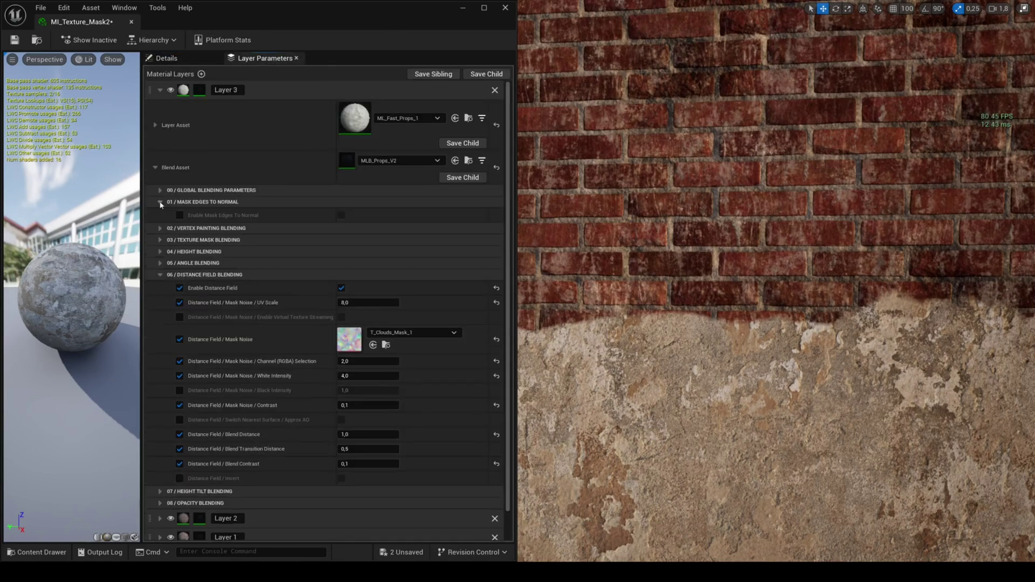
{"action": "left_click", "coordinate": [342, 215]}
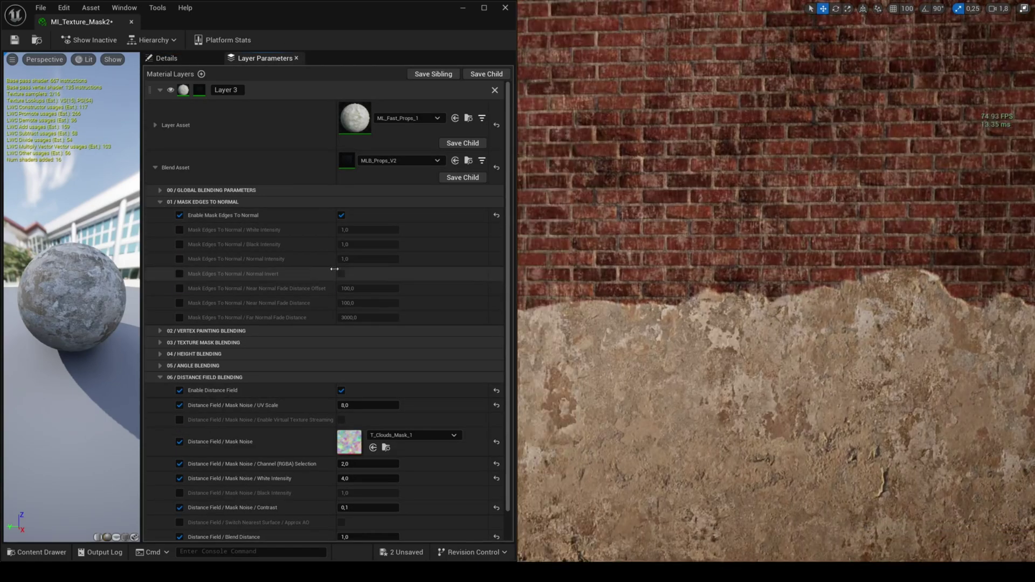
Try White Intensity values such as 4,0 for Mask Edges To Normal, and clear the White and Black Intensity overrides
{"action": "left_click", "coordinate": [358, 230]}
{"action": "type", "text": "21"}
{"action": "key", "text": "Return"}
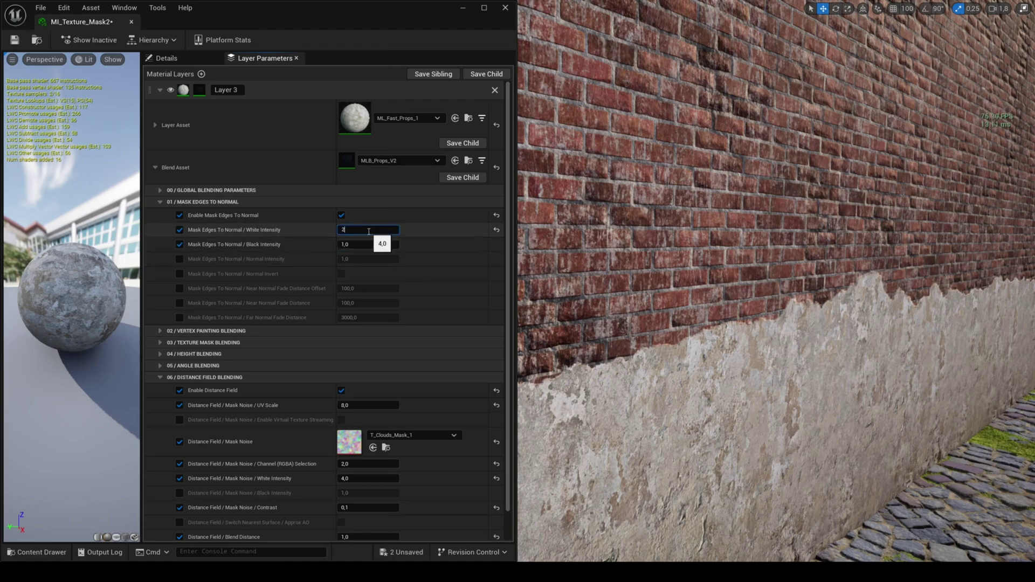
{"action": "left_click", "coordinate": [180, 244]}
{"action": "left_click", "coordinate": [179, 229]}
Try Normal Intensity values of 0,5 and 0,2 and the Normal Invert option for Layer 3's mask edges
{"action": "left_click", "coordinate": [180, 259]}
{"action": "left_click", "coordinate": [376, 259]}
{"action": "type", "text": "2"}
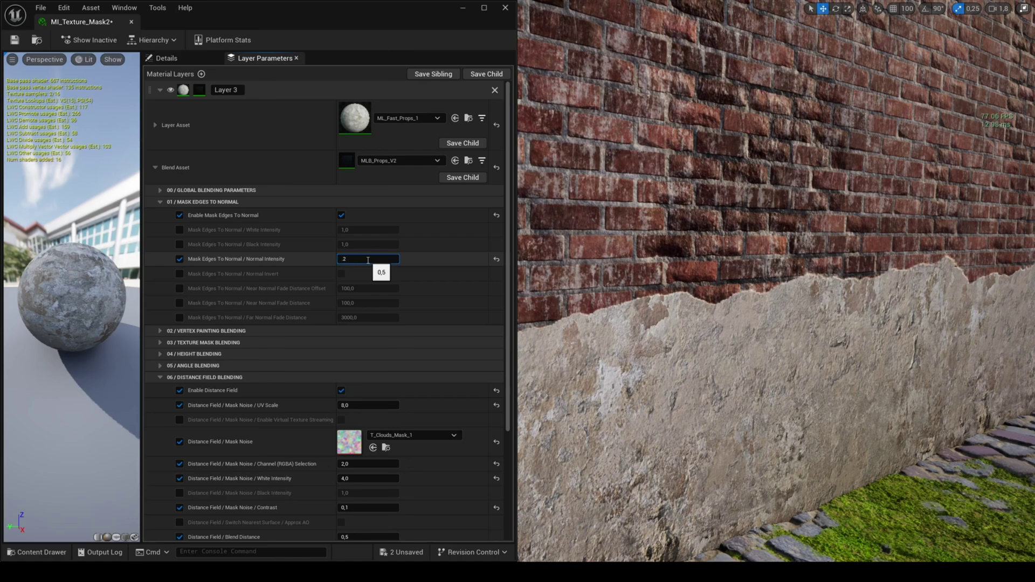
{"action": "left_click", "coordinate": [179, 259]}
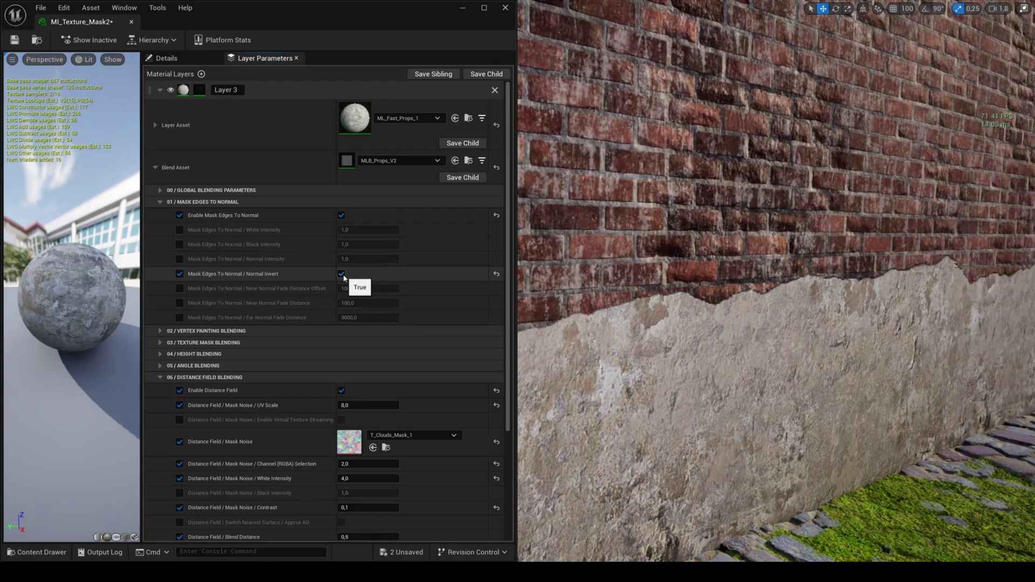
{"action": "left_click", "coordinate": [342, 274]}
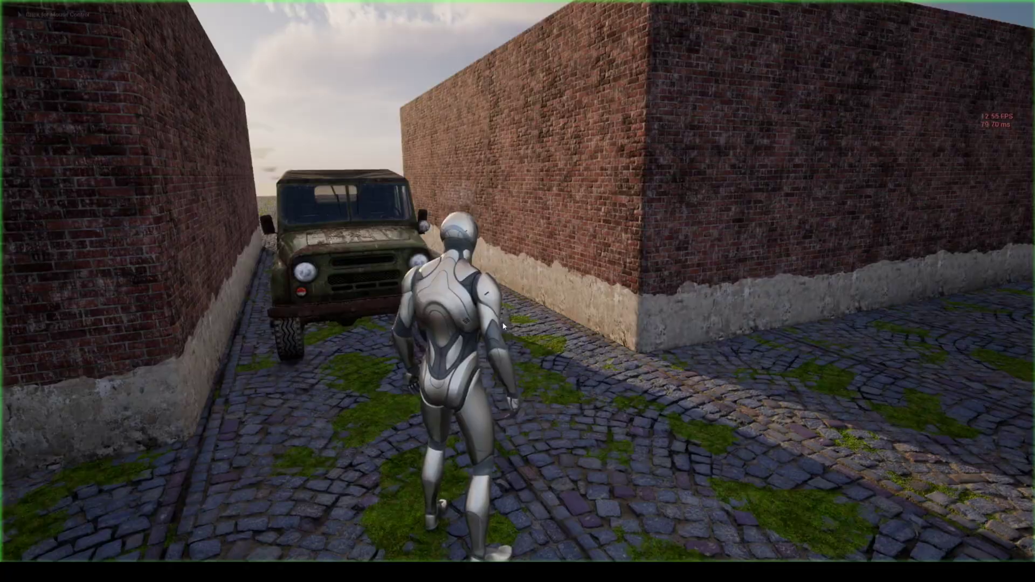
Walk the character through the running level to examine the brick walls, plaster edge, car and cobblestones
{"action": "key", "text": "w"}
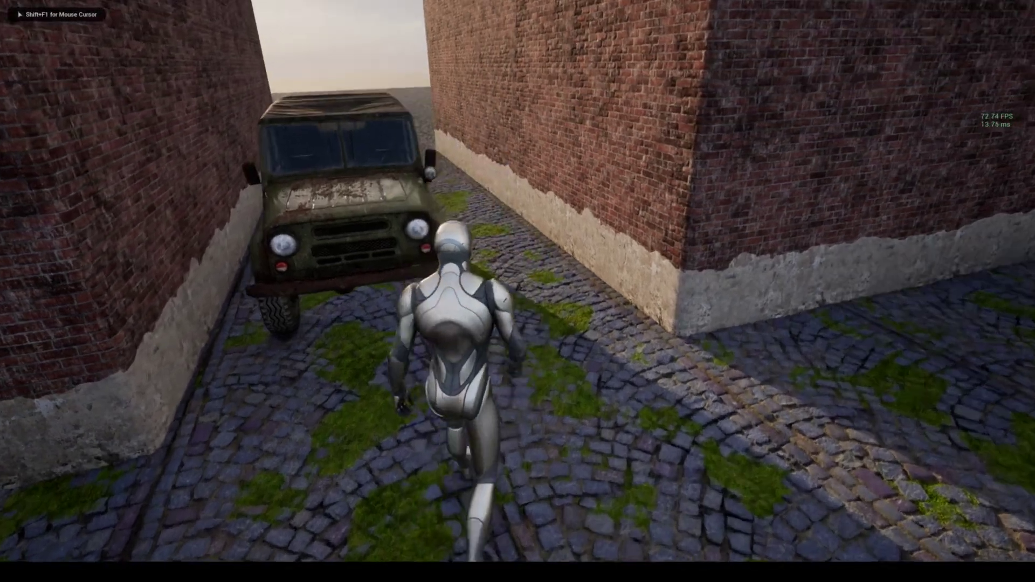
{"action": "key", "text": "w"}
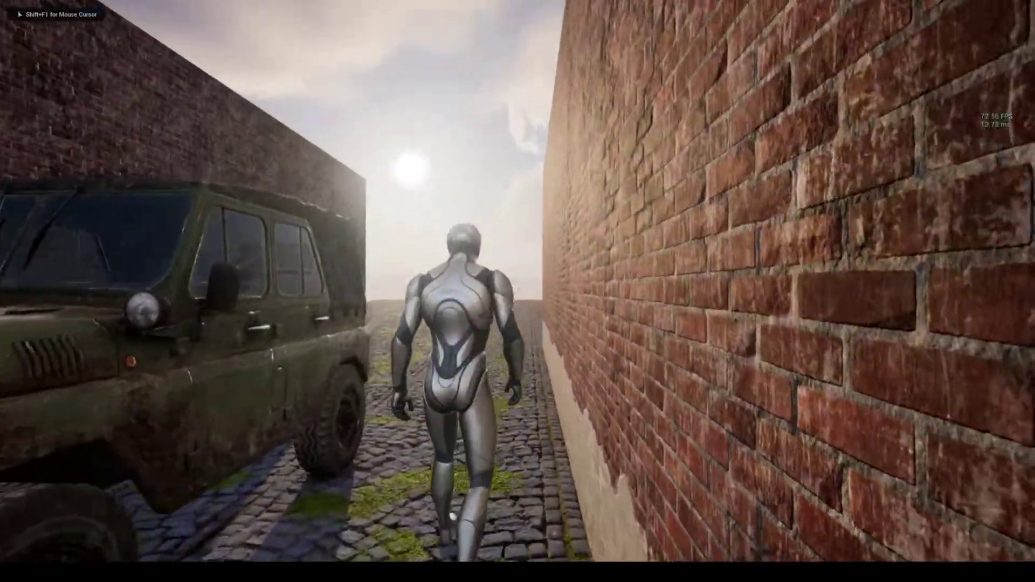
{"action": "key", "text": "w"}
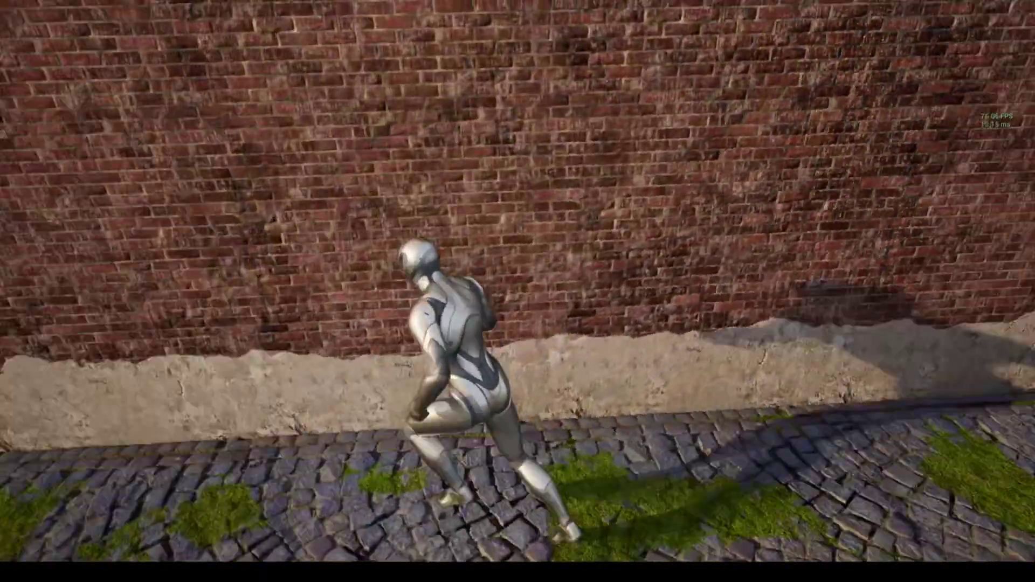
{"action": "key", "text": "s"}
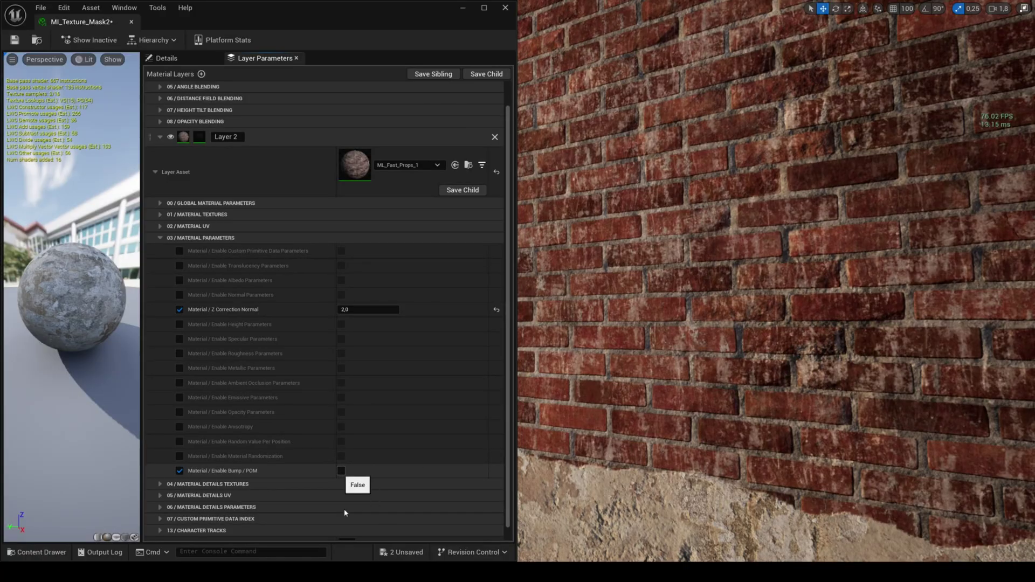
Enable Bump / POM in Layer 2's material parameters and switch it to POM
{"action": "left_click", "coordinate": [341, 471]}
{"action": "left_click", "coordinate": [341, 485]}
{"action": "scroll", "coordinate": [327, 474], "scroll_direction": "down", "scroll_amount": 5}
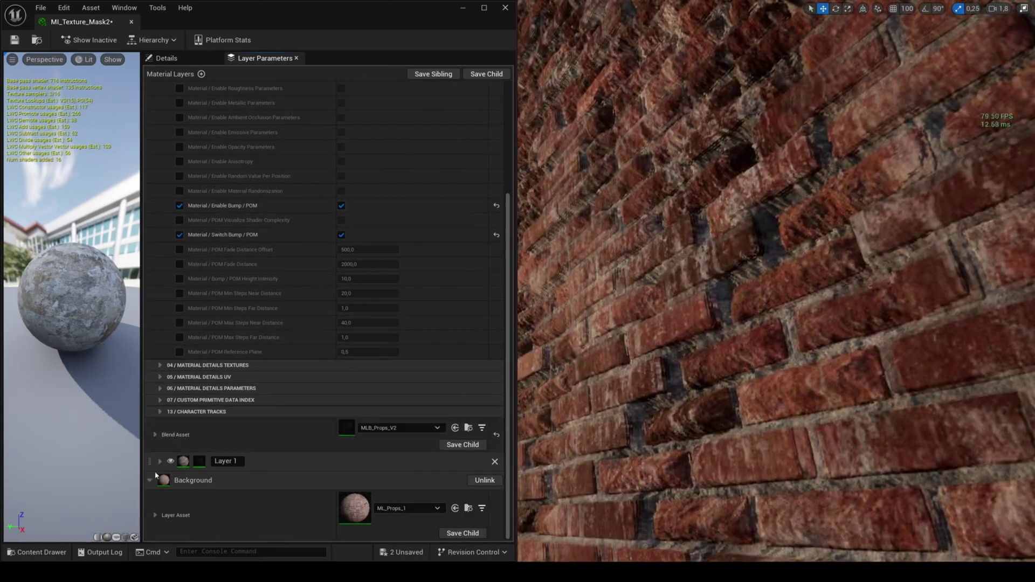
Enable Bump / POM with the POM switch on Layer 1 and the Background layer, and inspect the brick relief
{"action": "left_click", "coordinate": [159, 461]}
{"action": "scroll", "coordinate": [341, 421], "scroll_direction": "down", "scroll_amount": 7}
{"action": "left_click", "coordinate": [341, 420]}
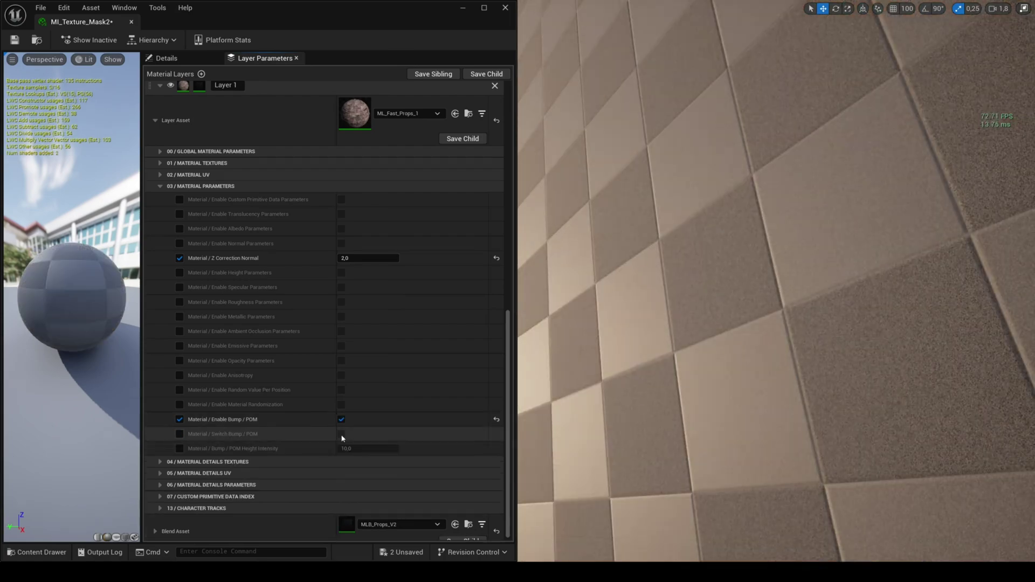
{"action": "scroll", "coordinate": [227, 456], "scroll_direction": "down", "scroll_amount": 10}
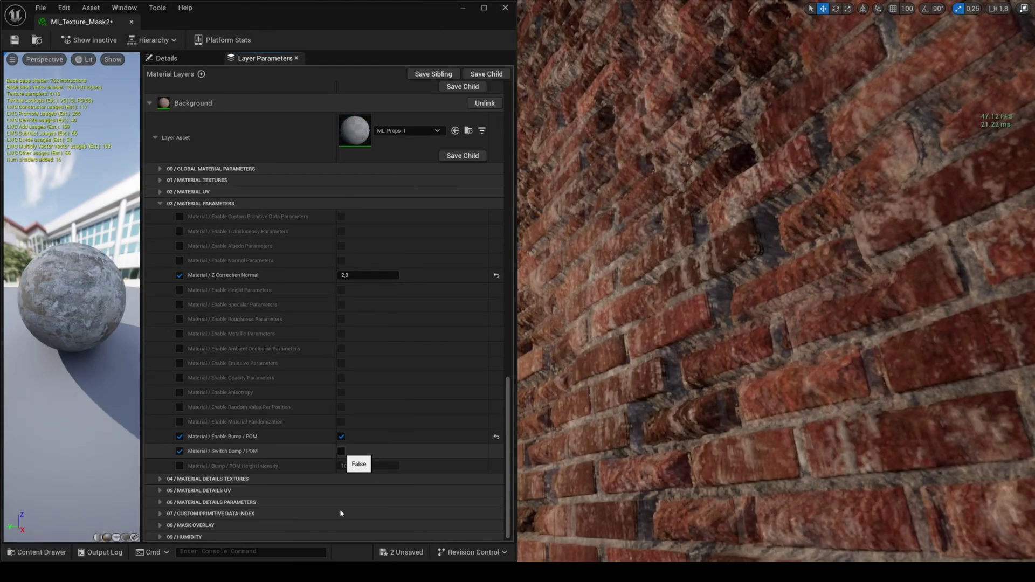
{"action": "left_click", "coordinate": [342, 436]}
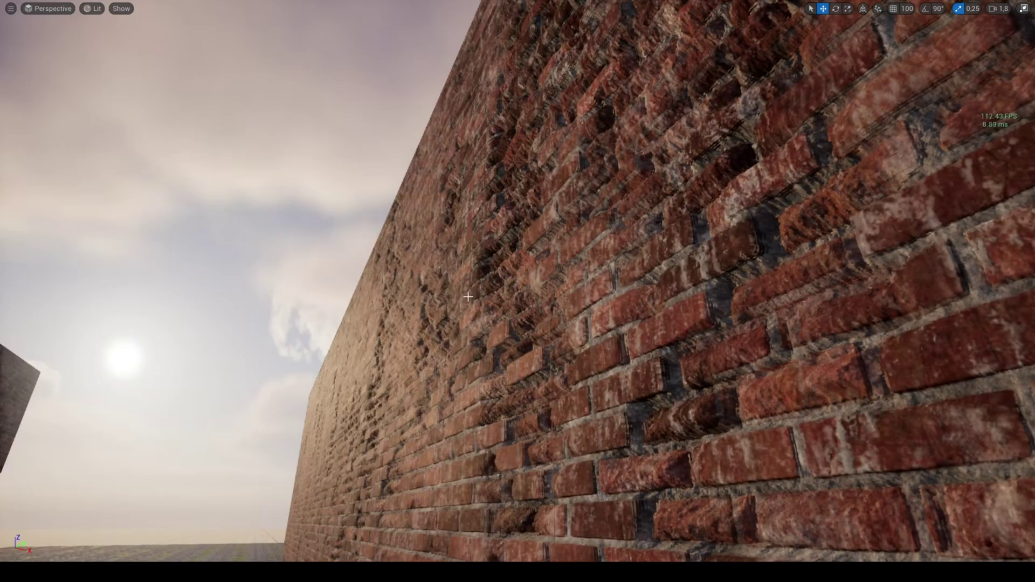
{"action": "key", "text": "s"}
{"action": "key", "text": "w"}
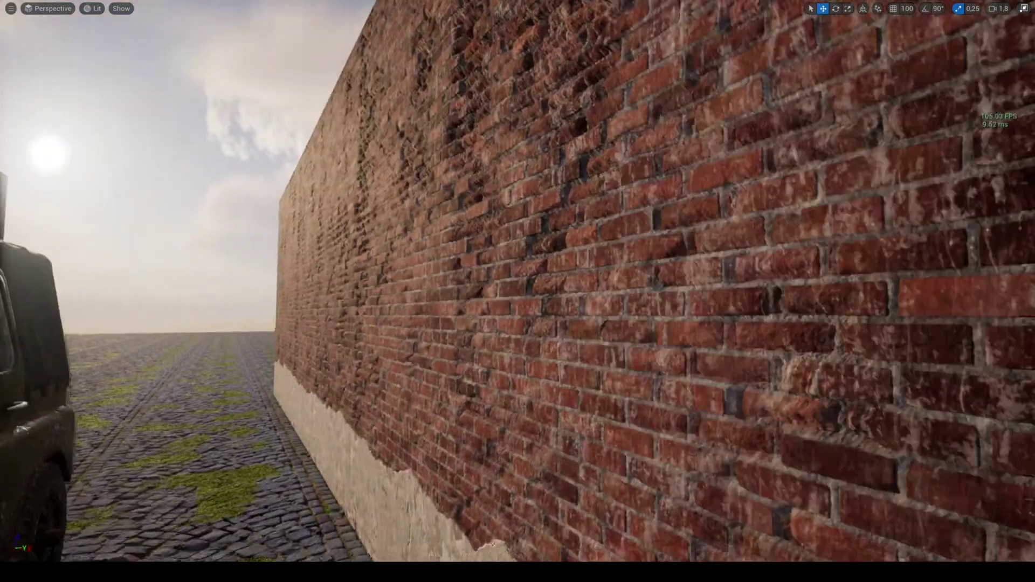